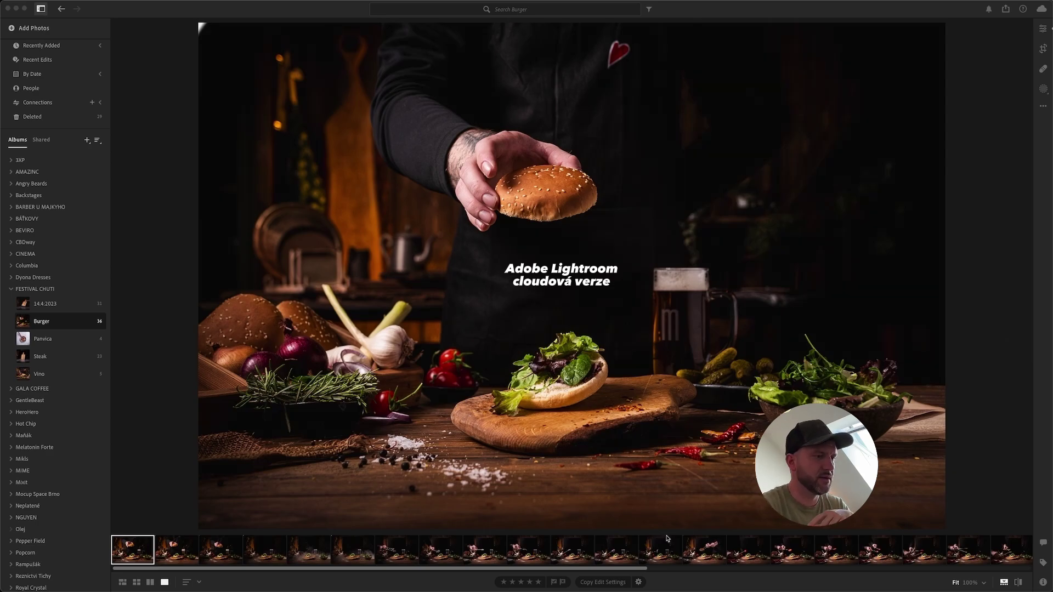
Step: Show the Burger album as a grid and select all 36 photos
{"action": "left_click", "coordinate": [122, 582]}
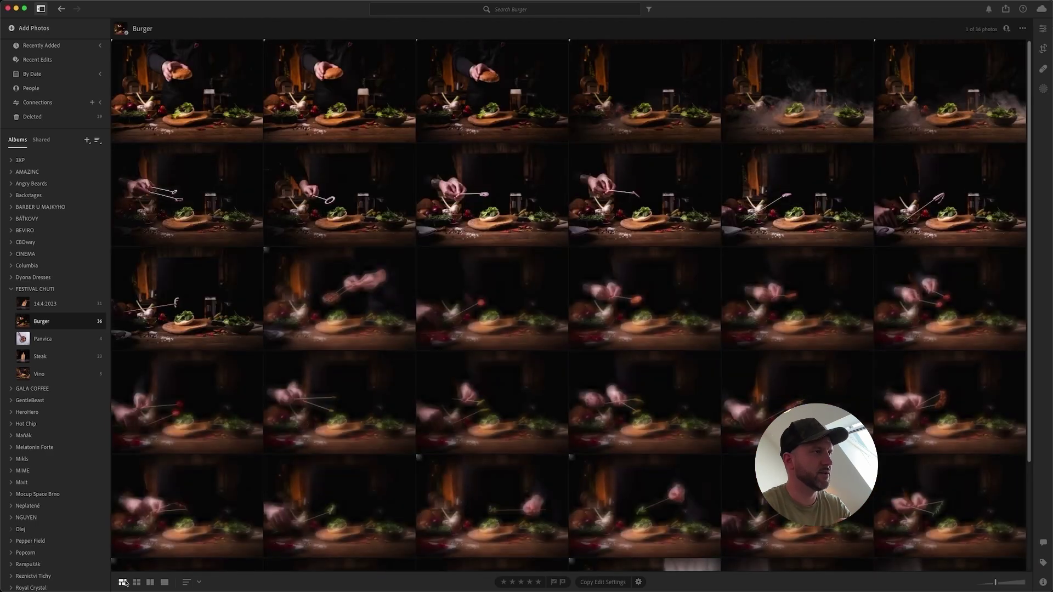
{"action": "scroll", "coordinate": [504, 300], "scroll_direction": "down", "scroll_amount": 3}
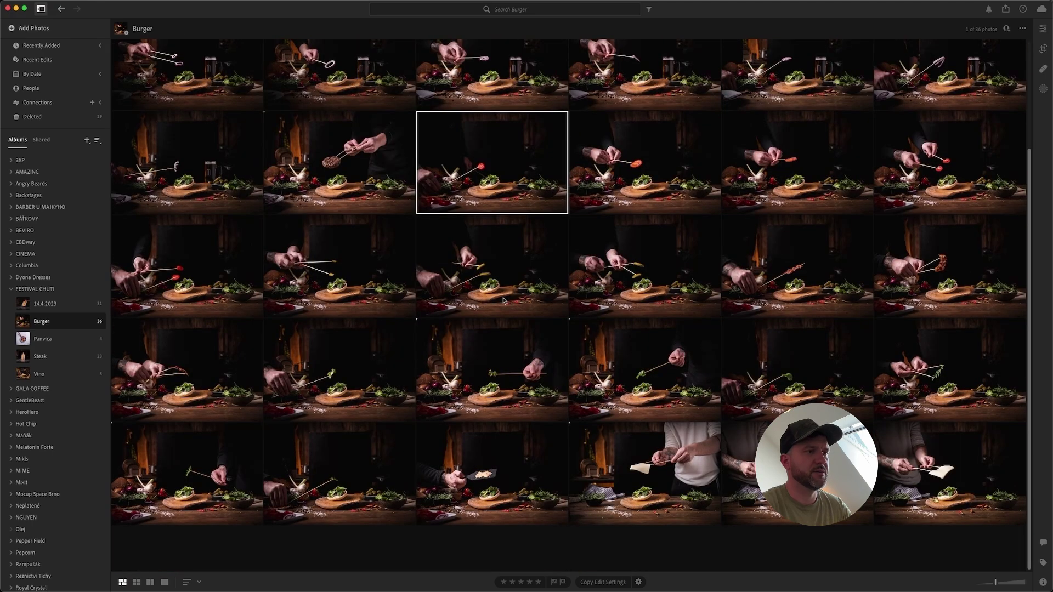
{"action": "key", "text": "super+a"}
{"action": "scroll", "coordinate": [503, 300], "scroll_direction": "up", "scroll_amount": 3}
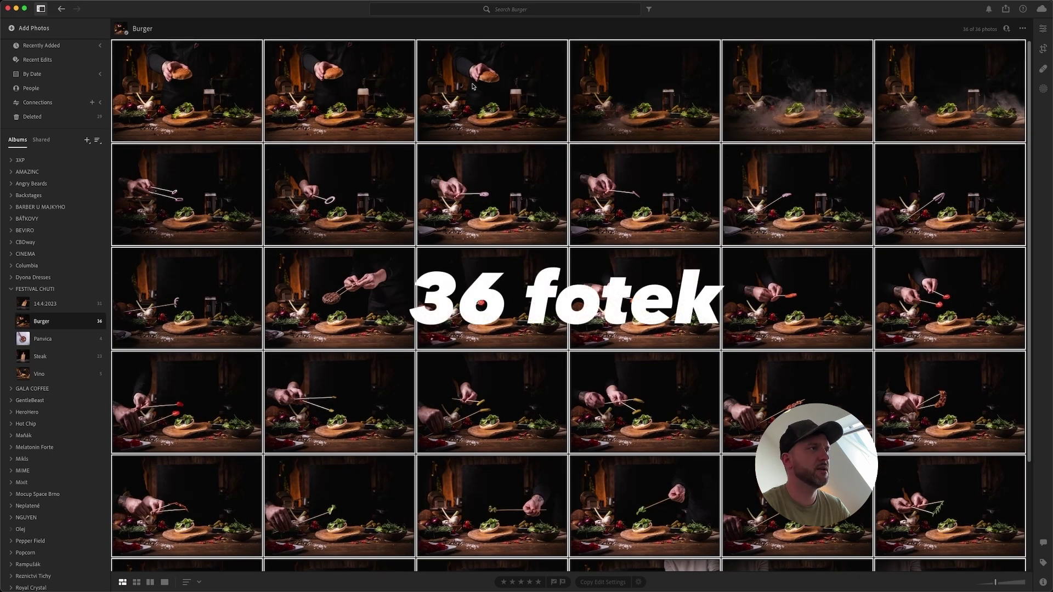
Step: Clear the selection and scroll back over the grid's first row
{"action": "scroll", "coordinate": [440, 399], "scroll_direction": "down", "scroll_amount": 3}
{"action": "left_click", "coordinate": [531, 546]}
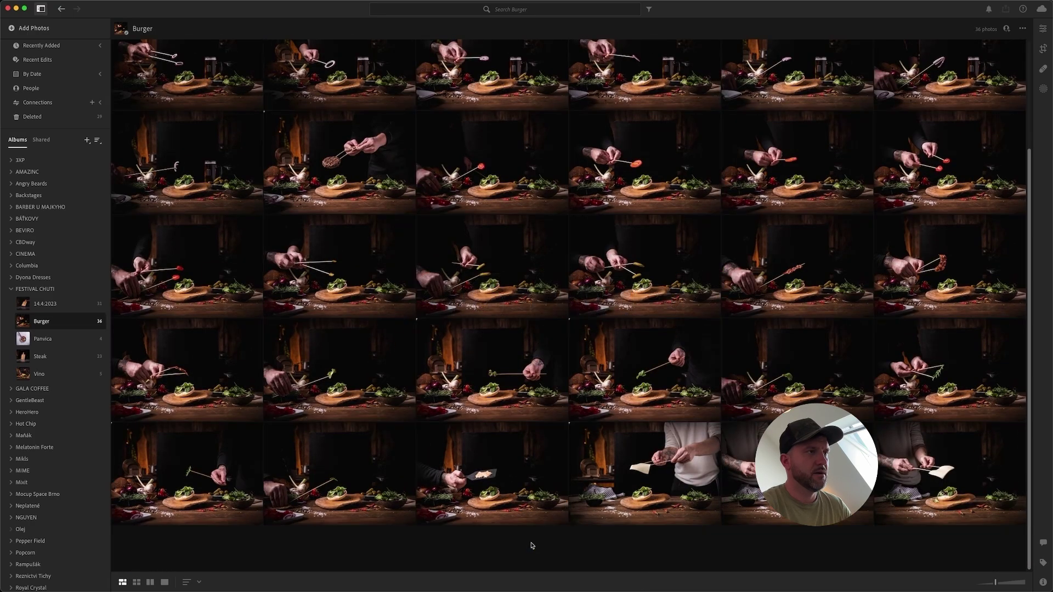
{"action": "scroll", "coordinate": [531, 546], "scroll_direction": "up", "scroll_amount": 3}
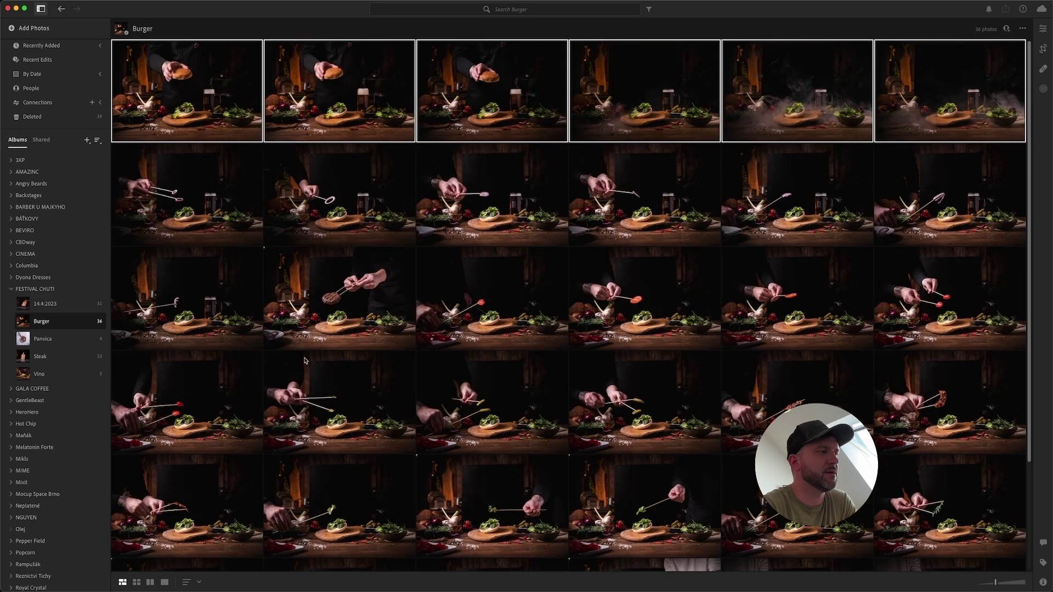
{"action": "scroll", "coordinate": [306, 361], "scroll_direction": "down", "scroll_amount": 2}
{"action": "scroll", "coordinate": [306, 360], "scroll_direction": "up", "scroll_amount": 2}
Step: Open the first photo, the chef lifting the top bun, in single-image view
{"action": "double_click", "coordinate": [217, 117]}
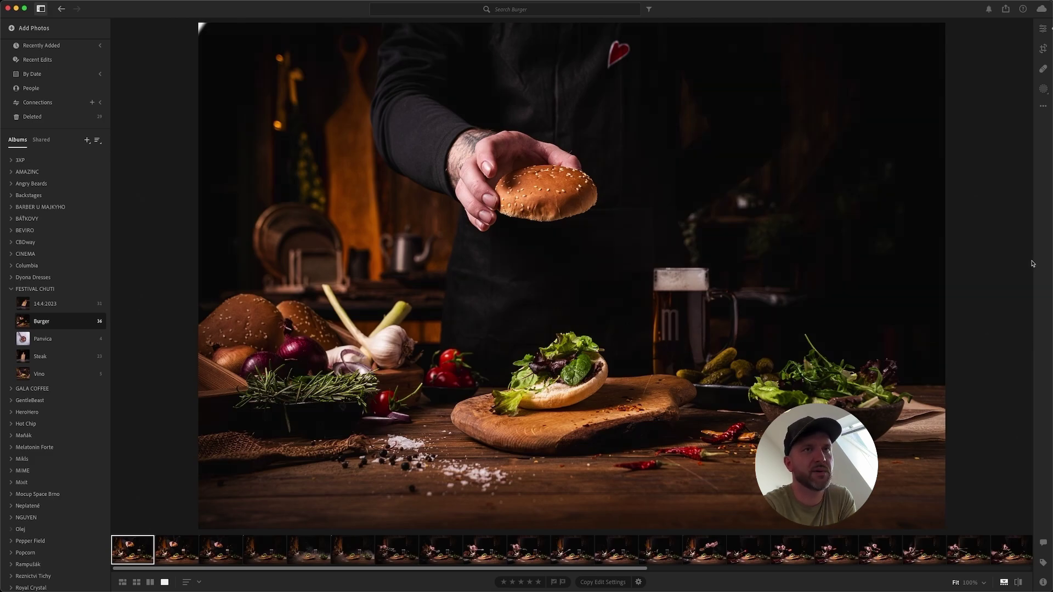
Step: Show the bun photo's camera info: Sony ILCE-7RM3, ISO 100, 47 mm, f/5.0, 1/160 sec
{"action": "left_click", "coordinate": [1043, 107]}
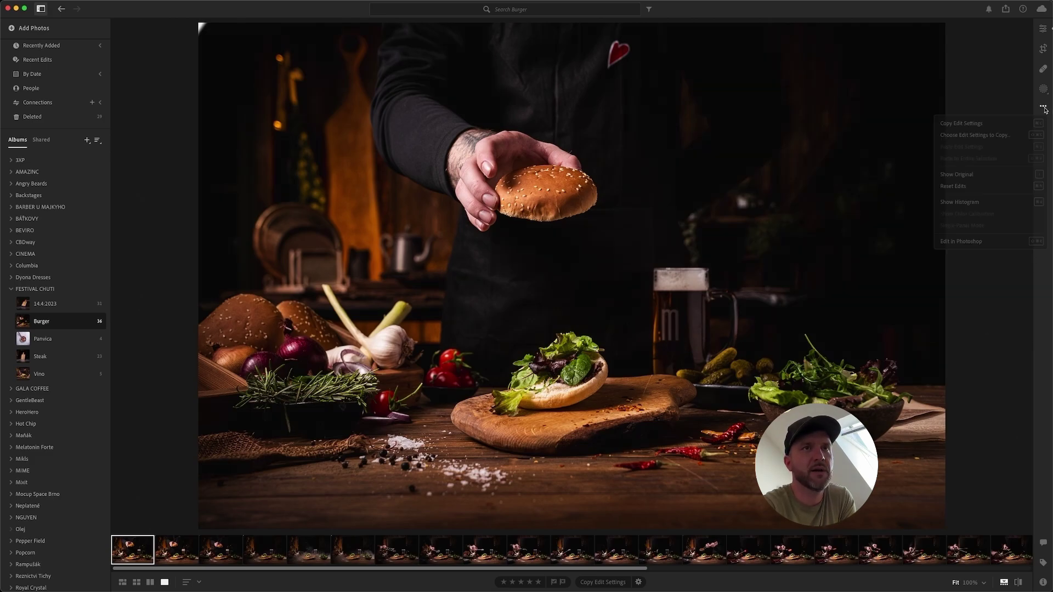
{"action": "left_click", "coordinate": [1043, 108]}
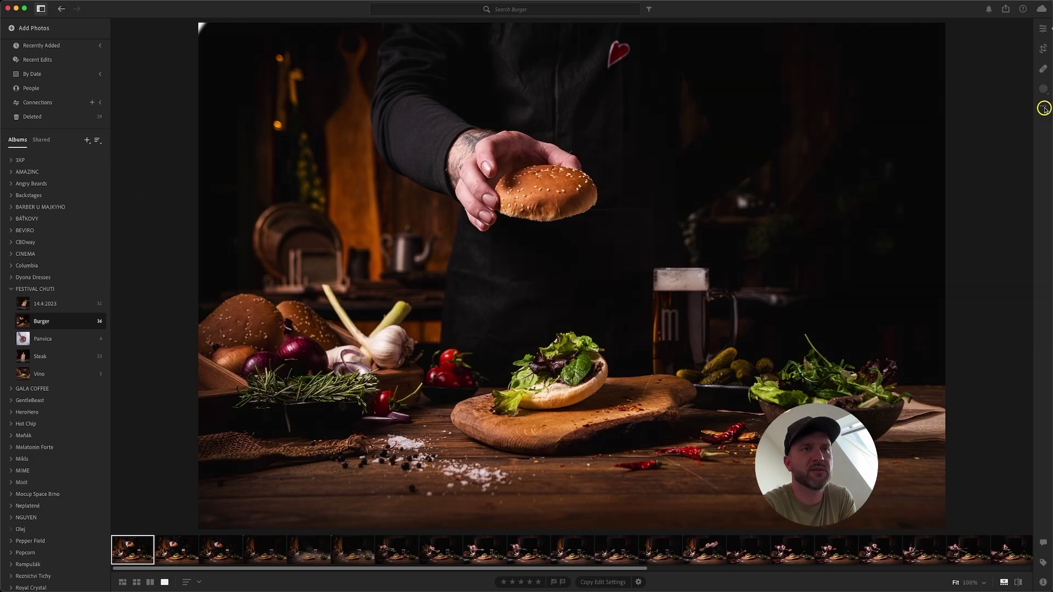
{"action": "left_click", "coordinate": [1043, 583]}
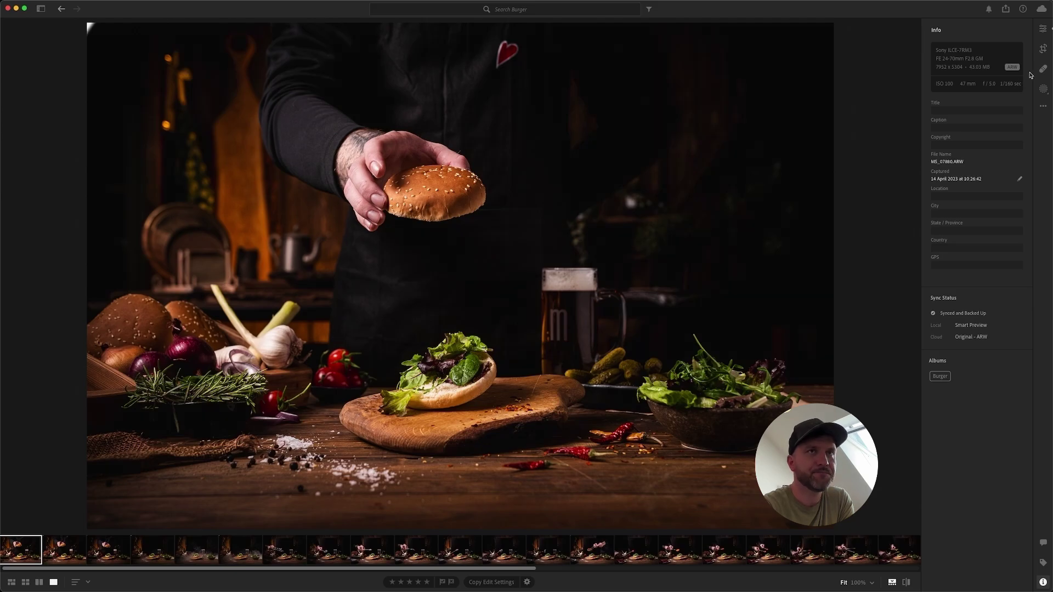
Step: Show the bun photo's Edit panel with Adobe Color profile and Exposure +0.73
{"action": "left_click", "coordinate": [1044, 29]}
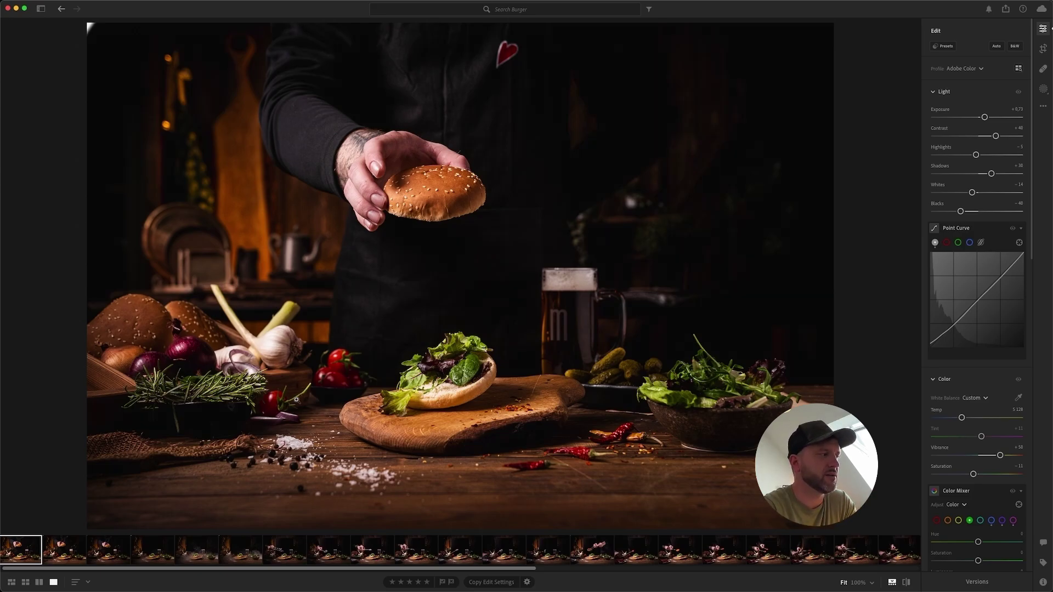
Step: Compare the first three bun-in-hand shots, finishing on the second photo
{"action": "left_click", "coordinate": [63, 551]}
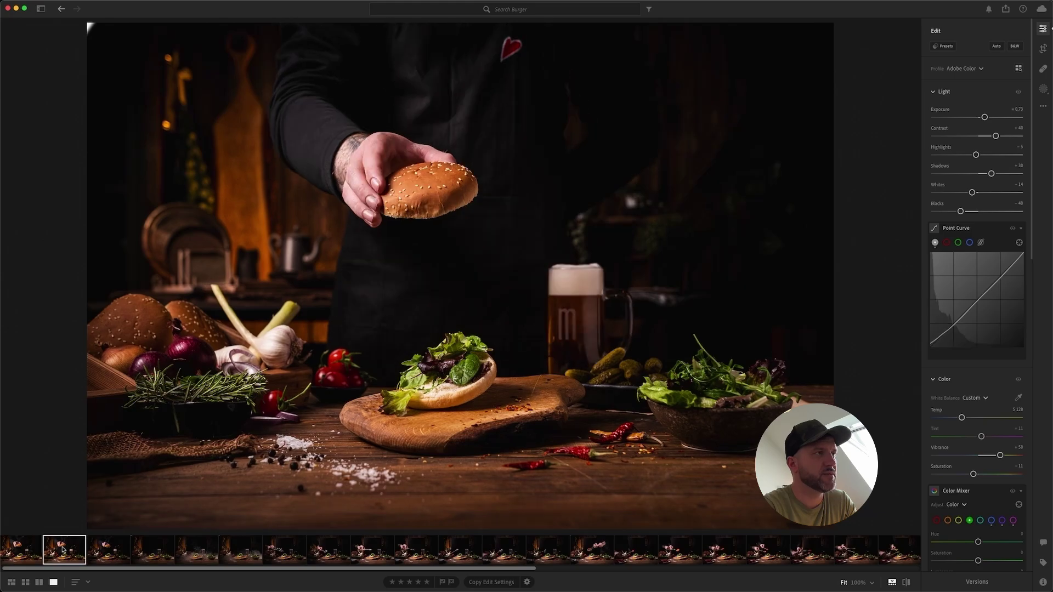
{"action": "left_click", "coordinate": [98, 557]}
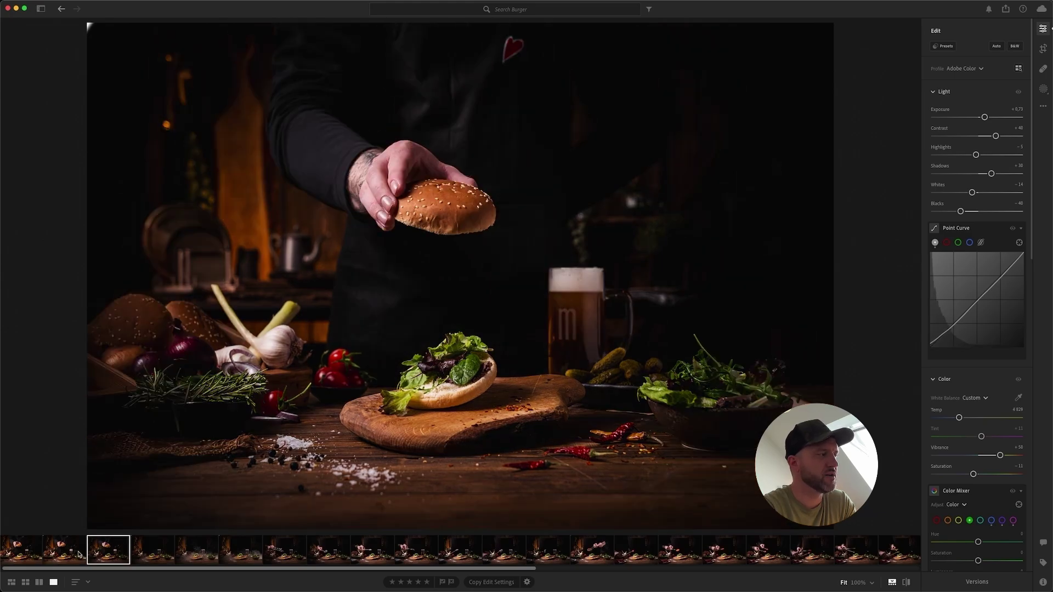
{"action": "left_click", "coordinate": [76, 554]}
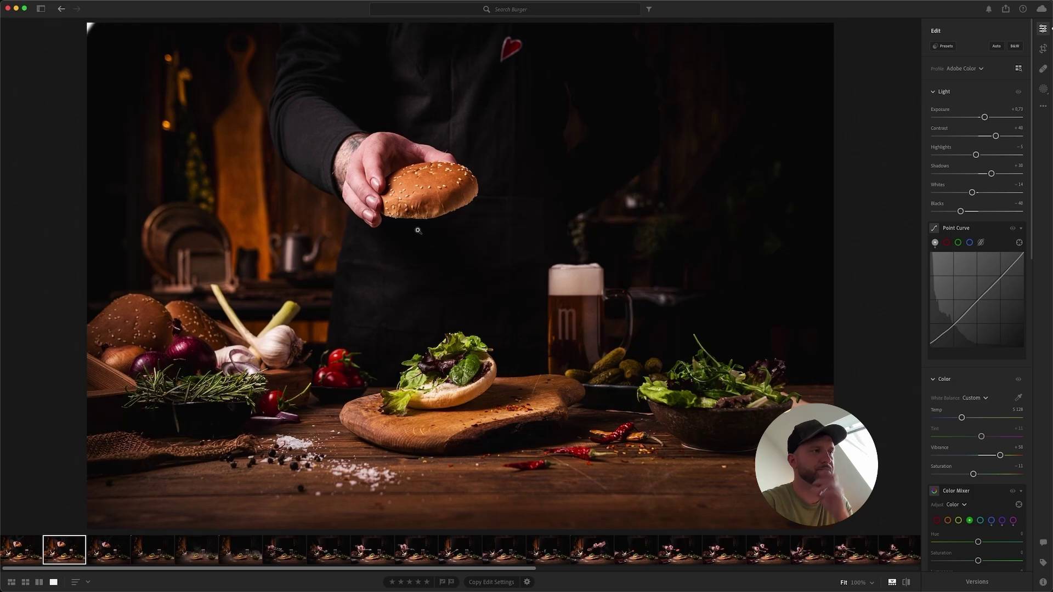
{"action": "key", "text": "Left"}
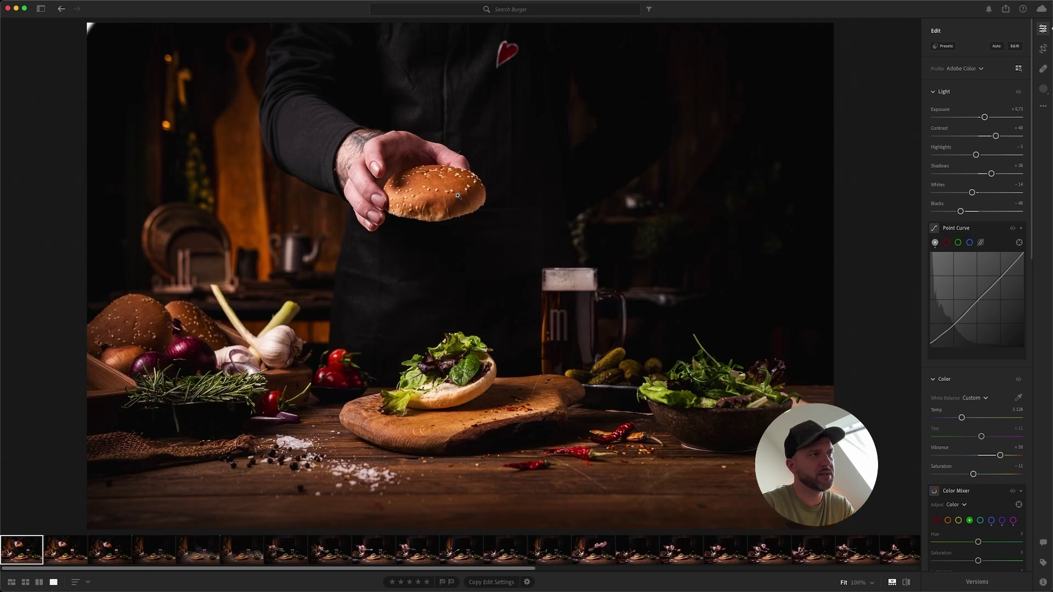
{"action": "left_click", "coordinate": [75, 547]}
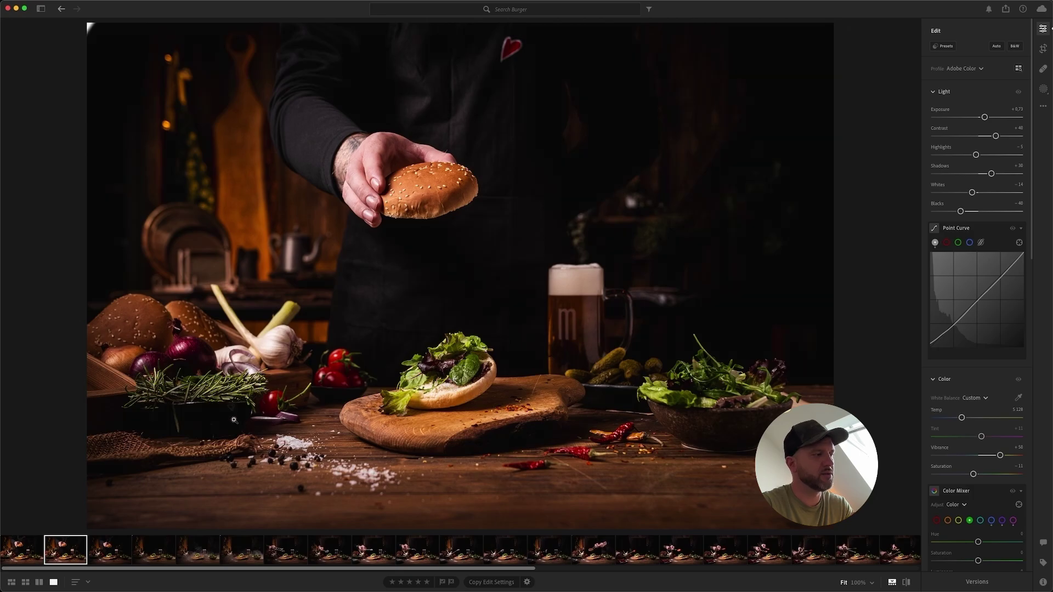
Step: Step through shots three to seven, from the smoky table to the skewered onion rings
{"action": "left_click", "coordinate": [109, 551]}
{"action": "left_click", "coordinate": [153, 551]}
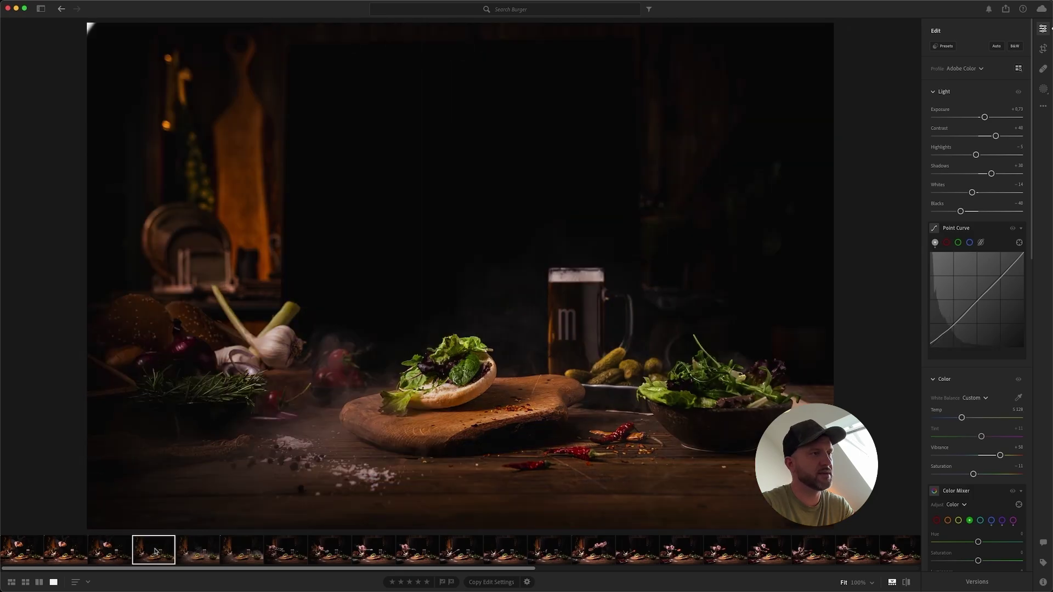
{"action": "left_click", "coordinate": [197, 552]}
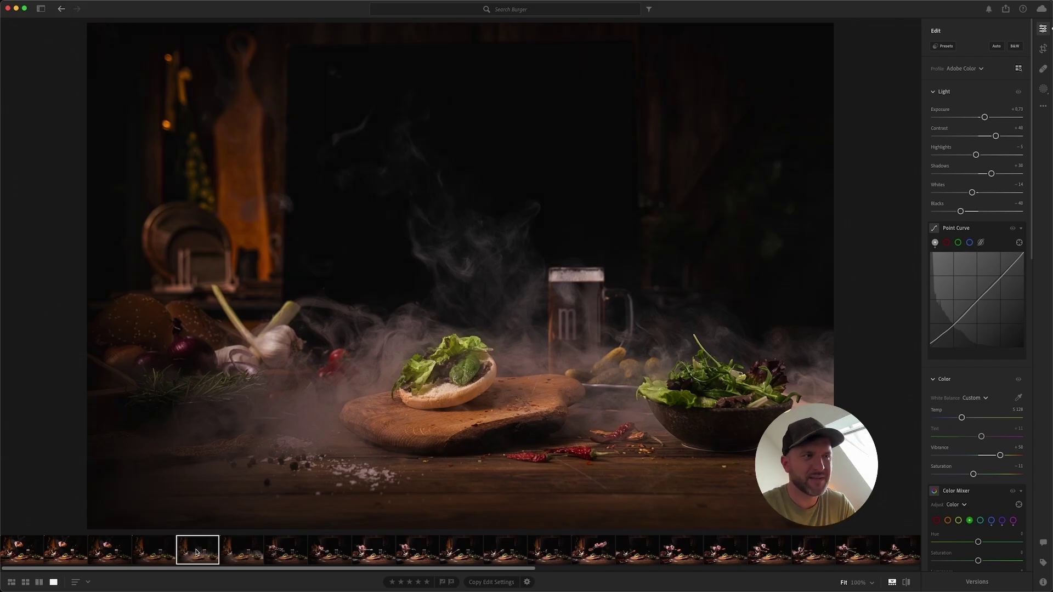
{"action": "left_click", "coordinate": [241, 548]}
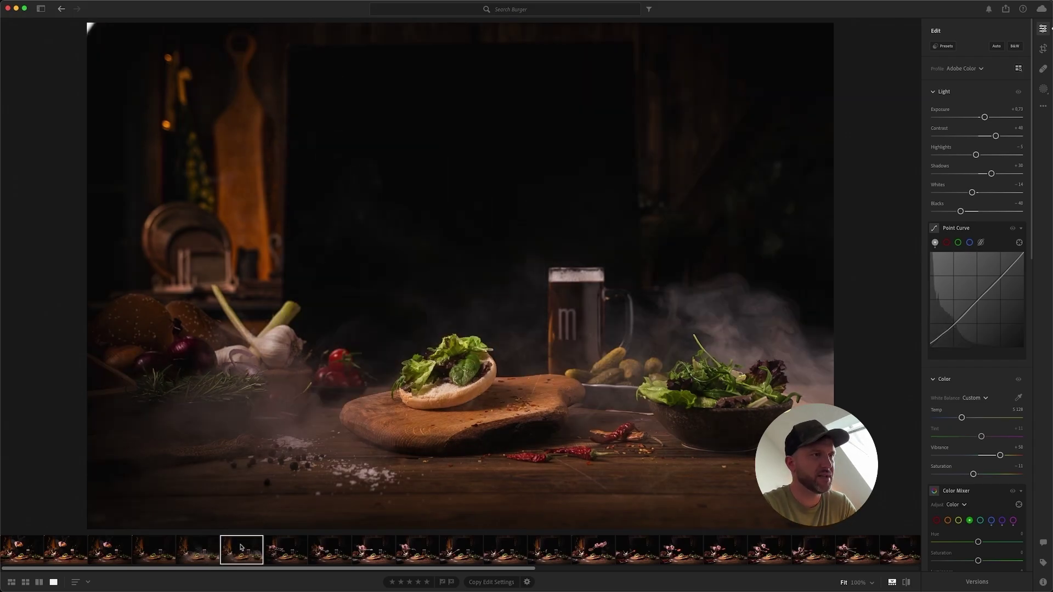
{"action": "left_click", "coordinate": [296, 553]}
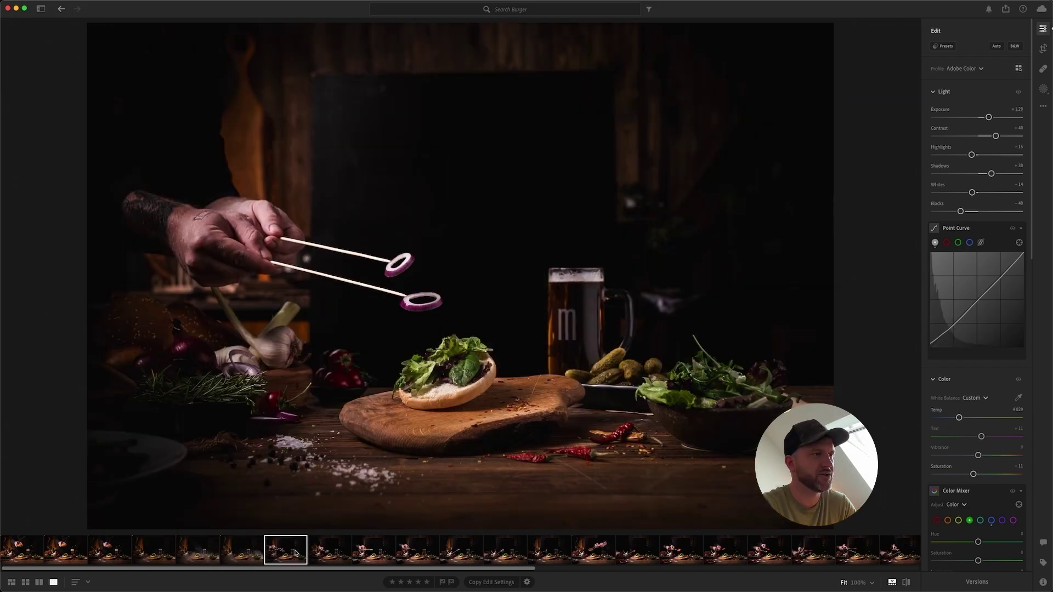
Step: Revisit the earlier smoky shots, then return to the onion rings on skewers
{"action": "left_click", "coordinate": [245, 554]}
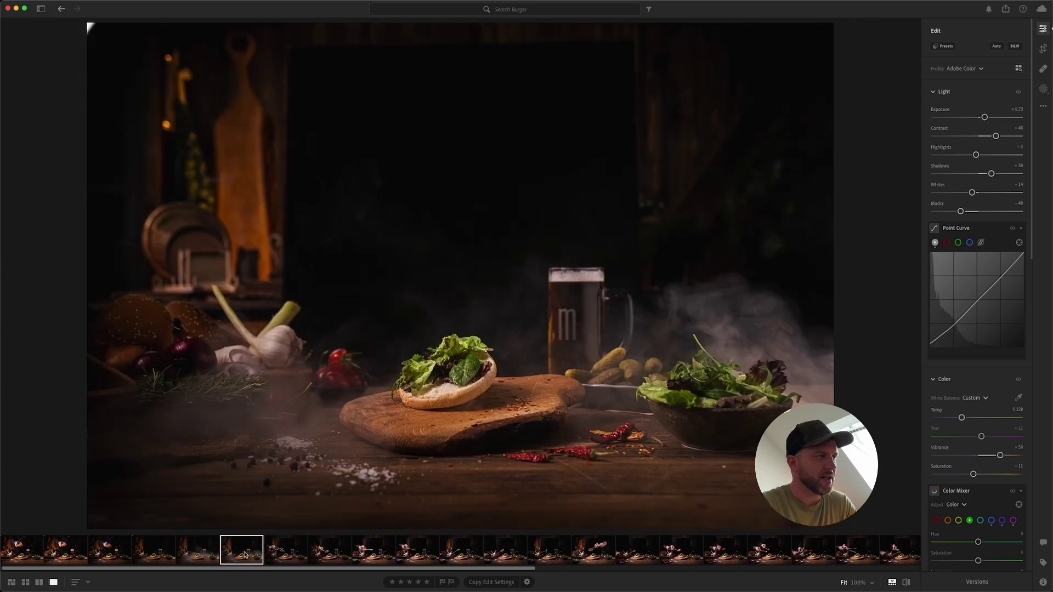
{"action": "left_click", "coordinate": [212, 555]}
{"action": "left_click", "coordinate": [154, 551]}
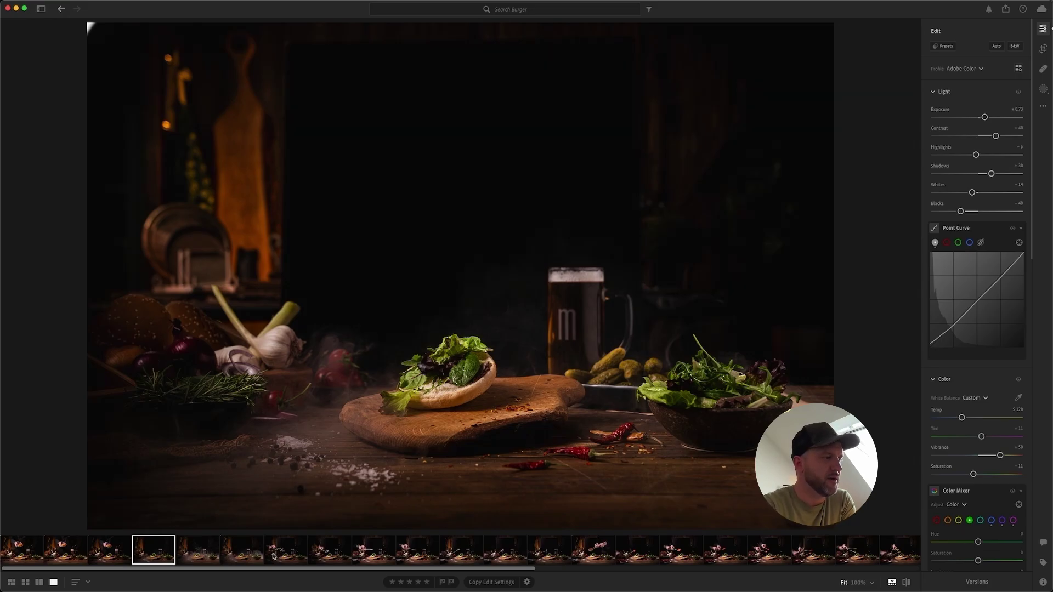
{"action": "left_click", "coordinate": [247, 555]}
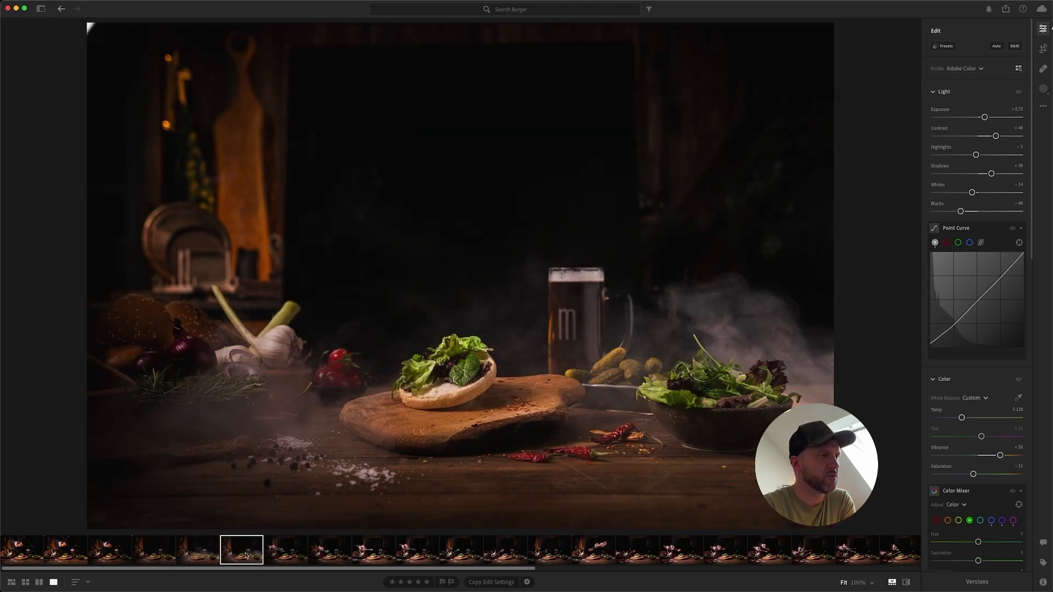
{"action": "left_click", "coordinate": [279, 554]}
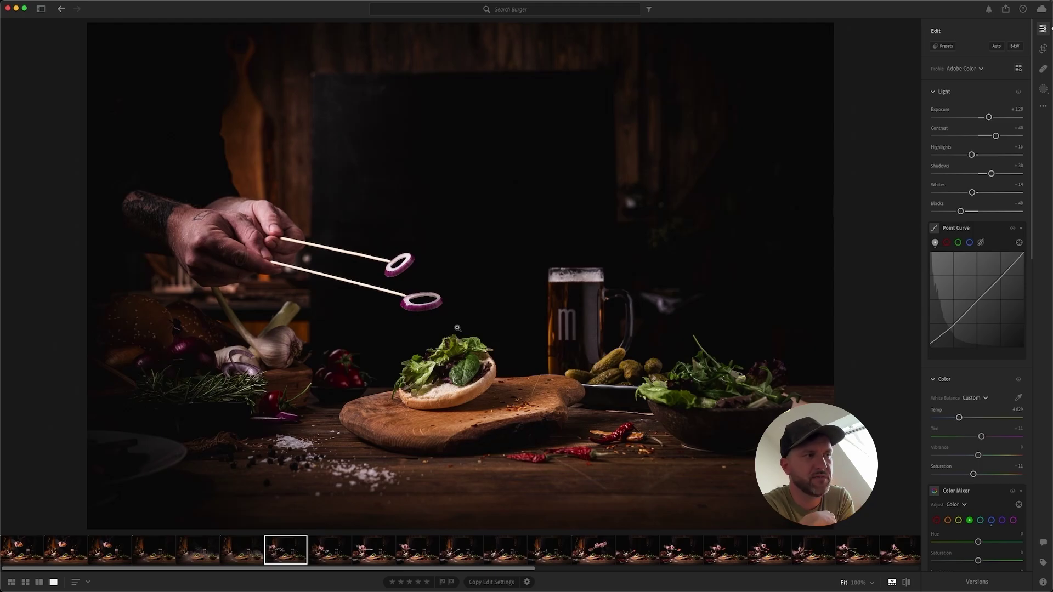
Step: Compare the single and skewered onion ring shots, ending on the tilted onion slice
{"action": "left_click", "coordinate": [104, 548]}
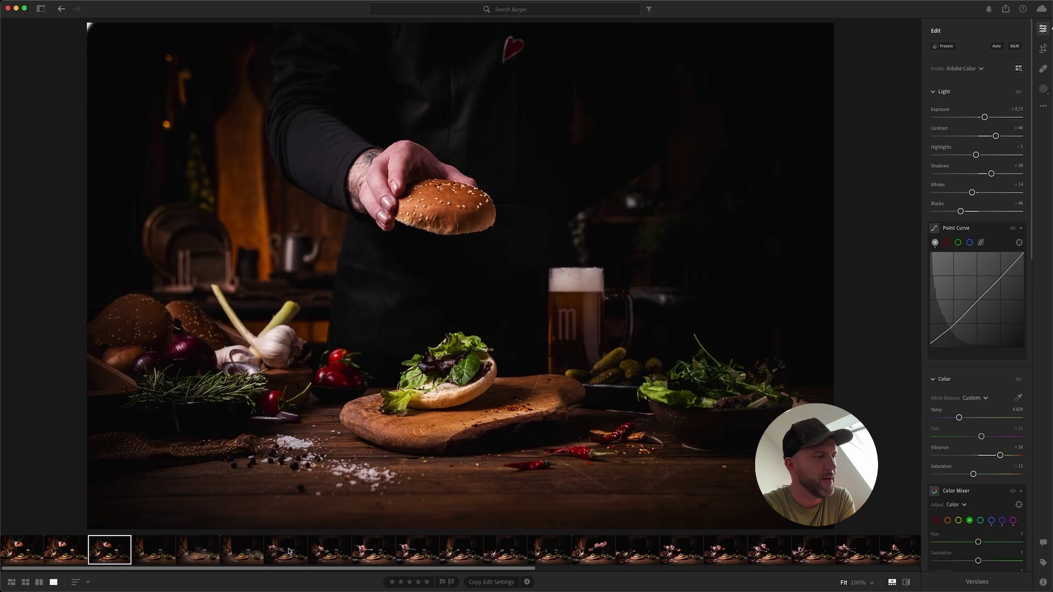
{"action": "left_click", "coordinate": [327, 553]}
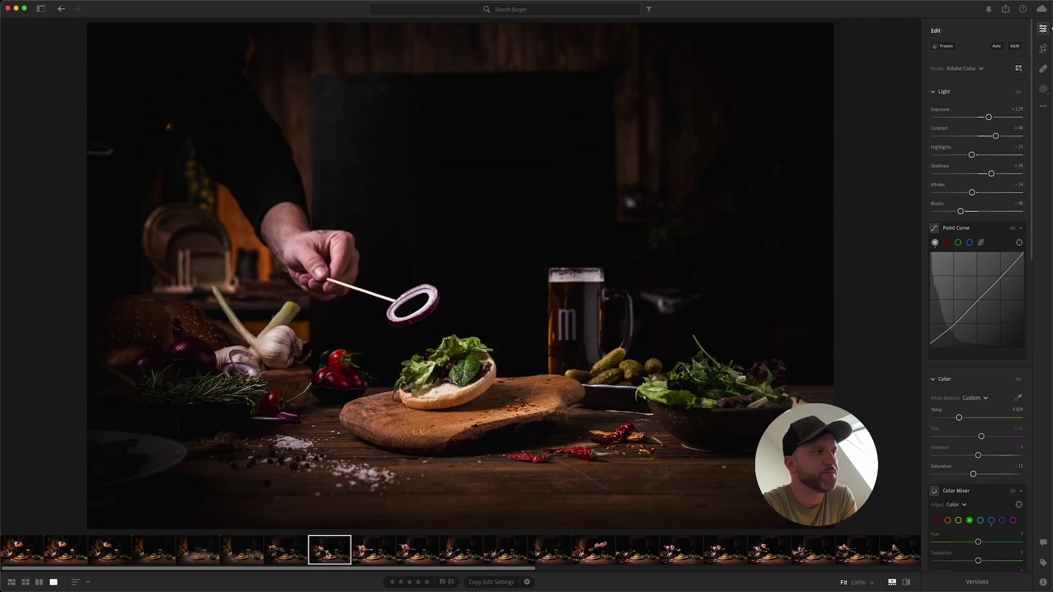
{"action": "left_click", "coordinate": [297, 554]}
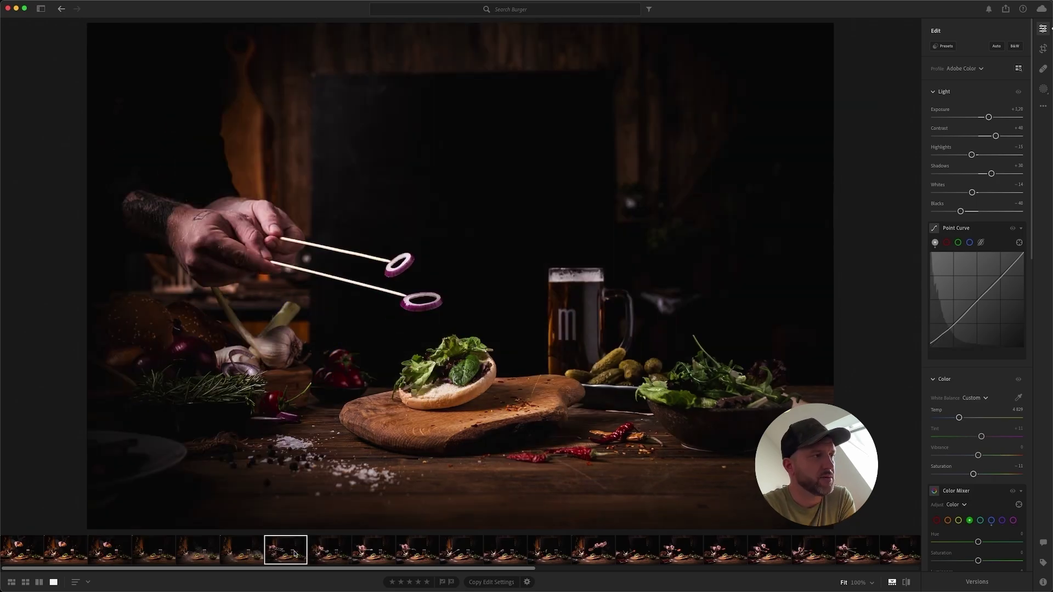
{"action": "left_click", "coordinate": [326, 555]}
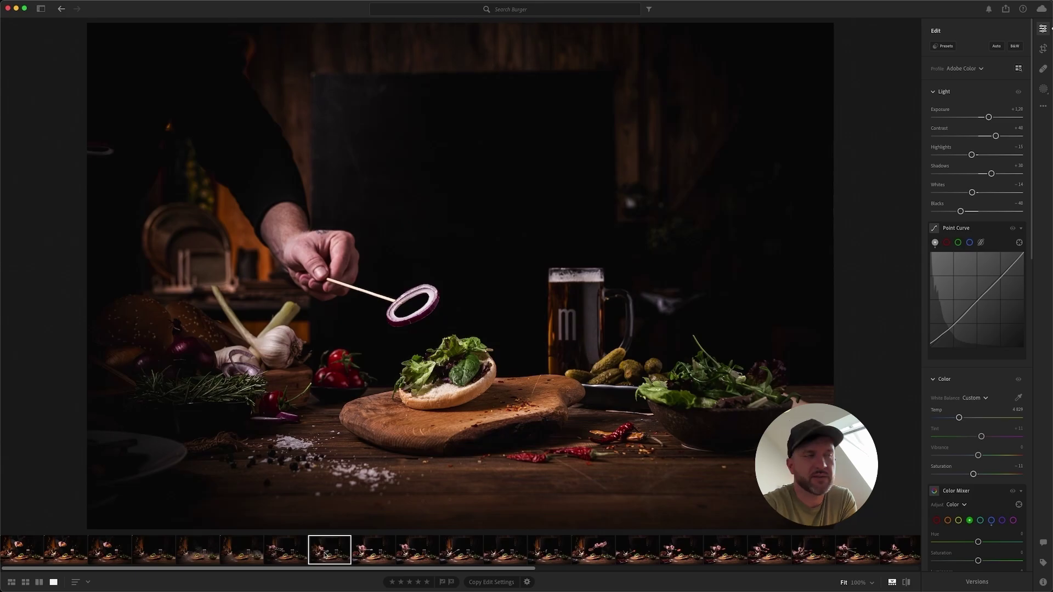
{"action": "left_click", "coordinate": [366, 550]}
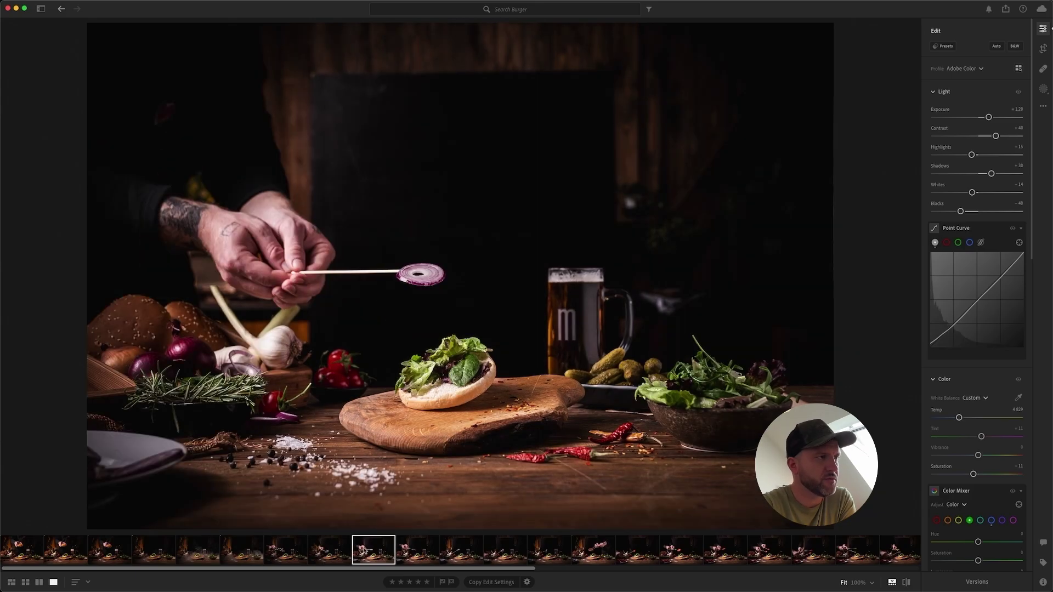
{"action": "left_click", "coordinate": [331, 554]}
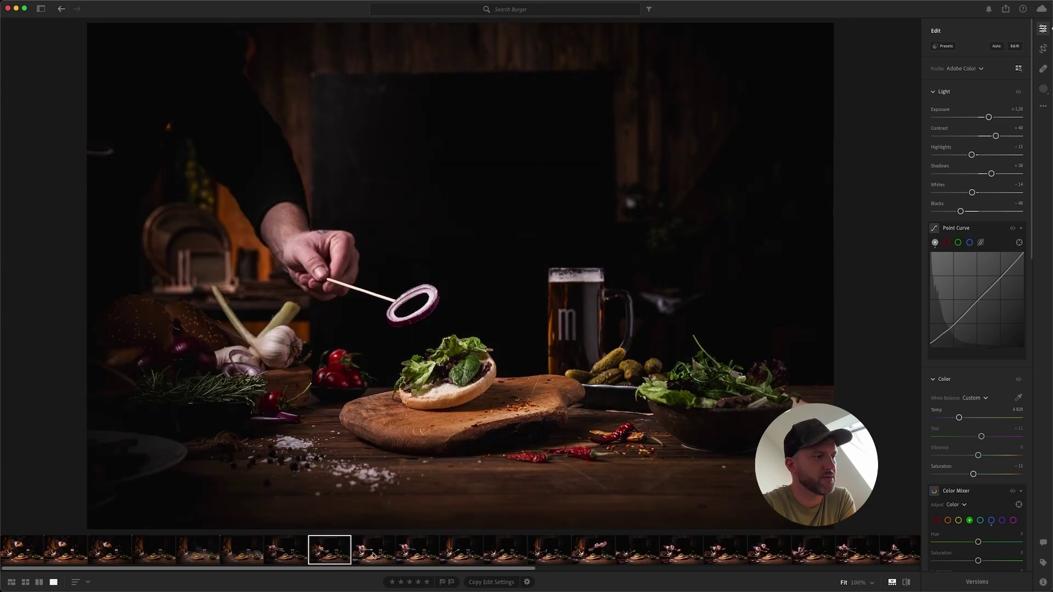
{"action": "left_click", "coordinate": [374, 555]}
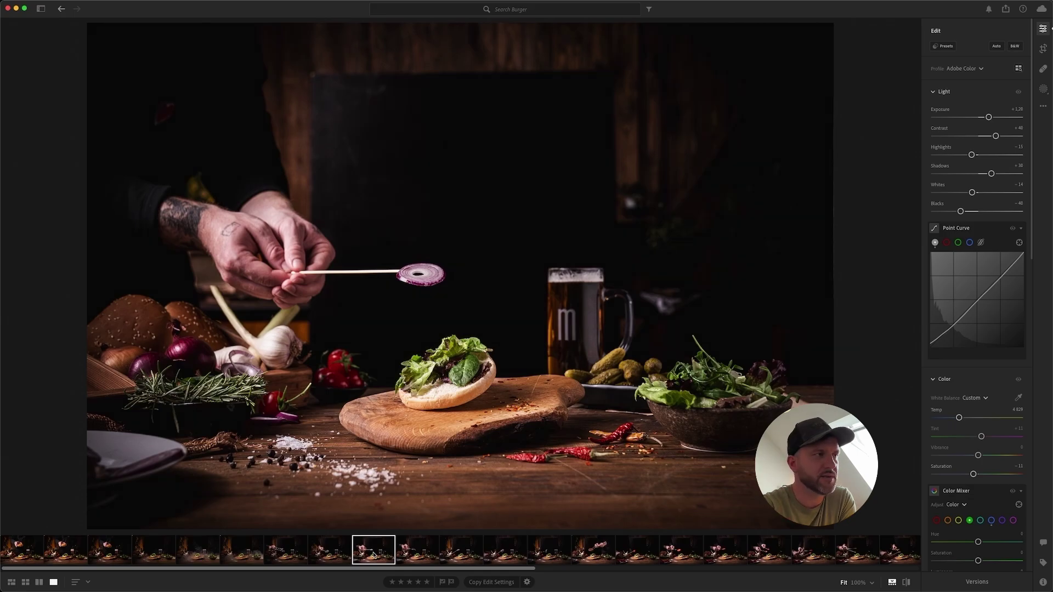
{"action": "left_click", "coordinate": [412, 558]}
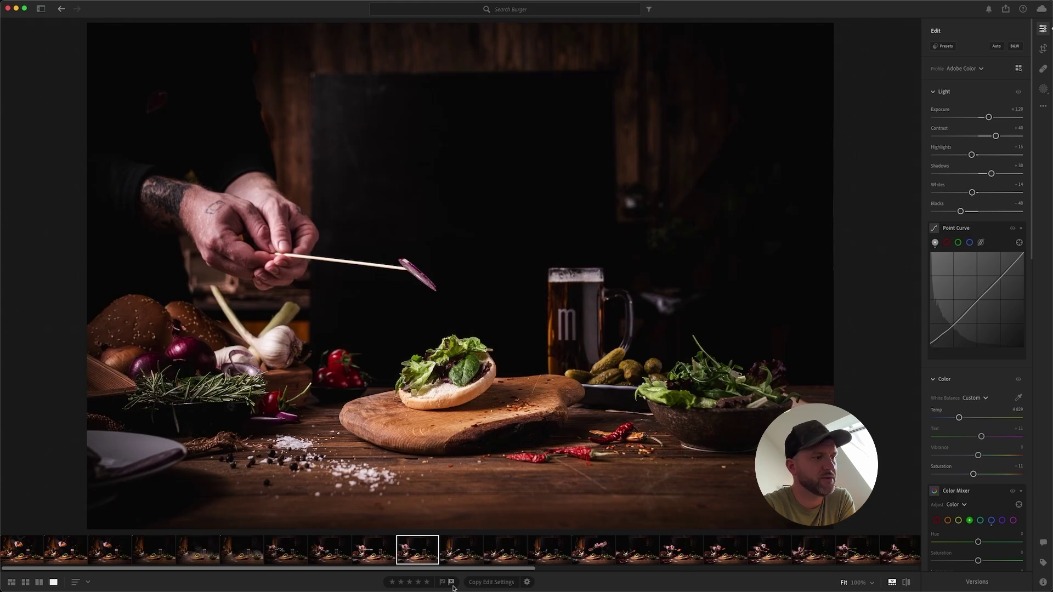
Step: Review the onion skewer shots and settle on the patty-on-skewers photo
{"action": "left_click", "coordinate": [458, 552]}
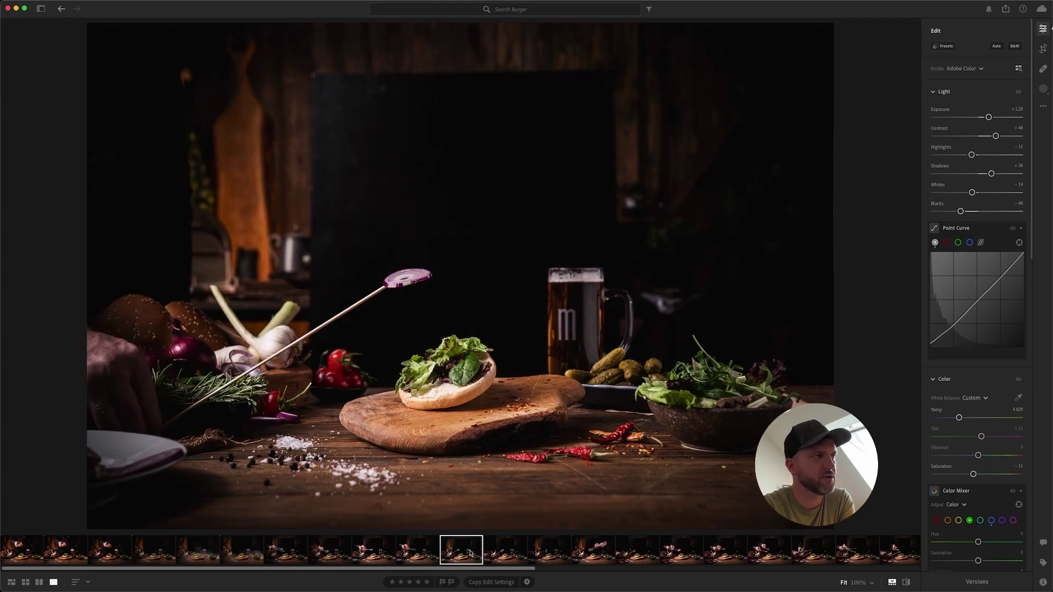
{"action": "left_click", "coordinate": [507, 552]}
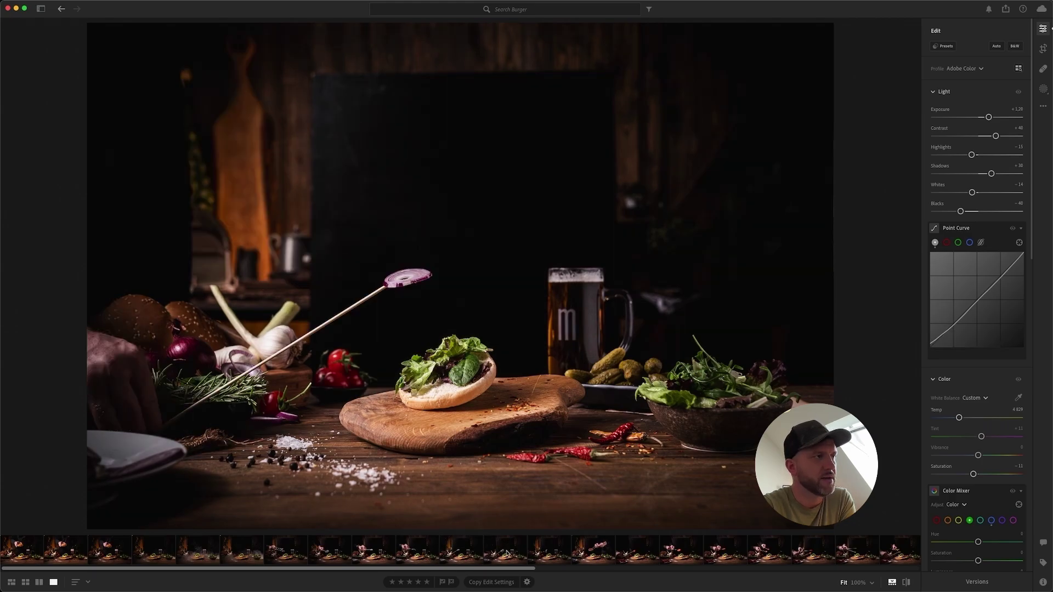
{"action": "left_click", "coordinate": [545, 554]}
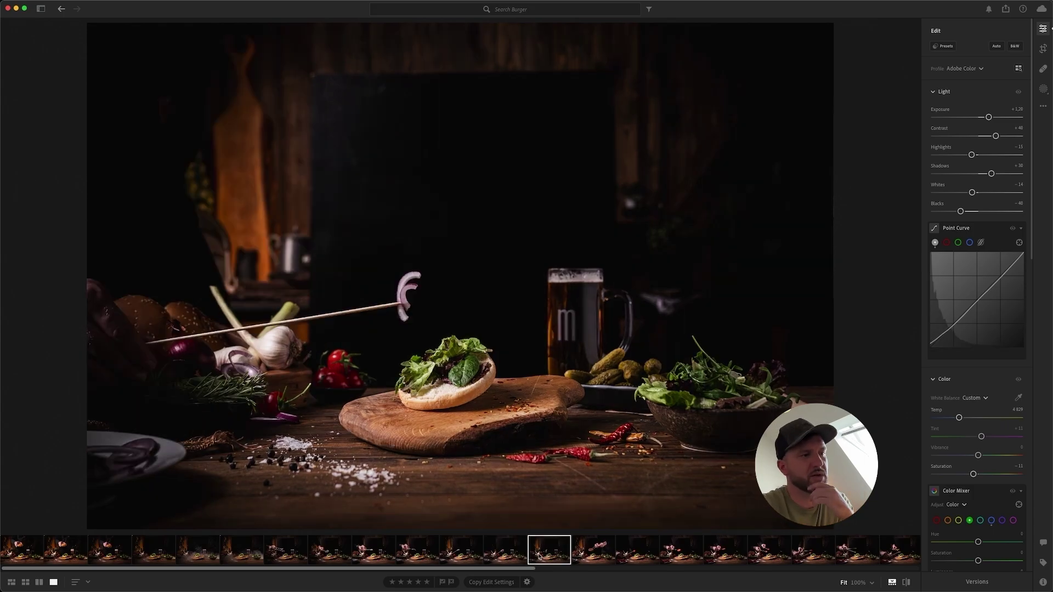
{"action": "left_click", "coordinate": [595, 553]}
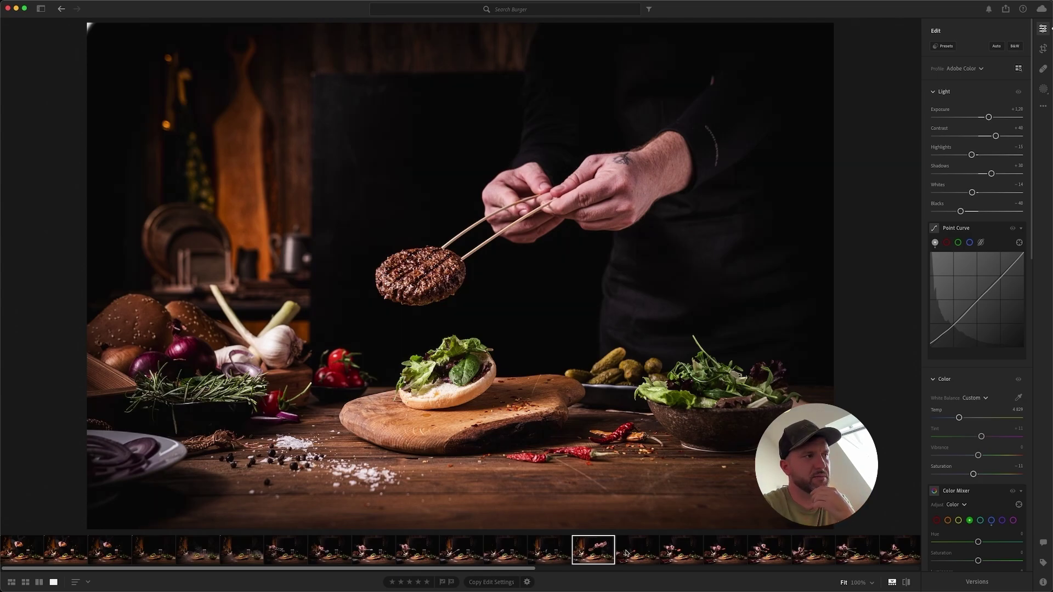
{"action": "left_click", "coordinate": [554, 554]}
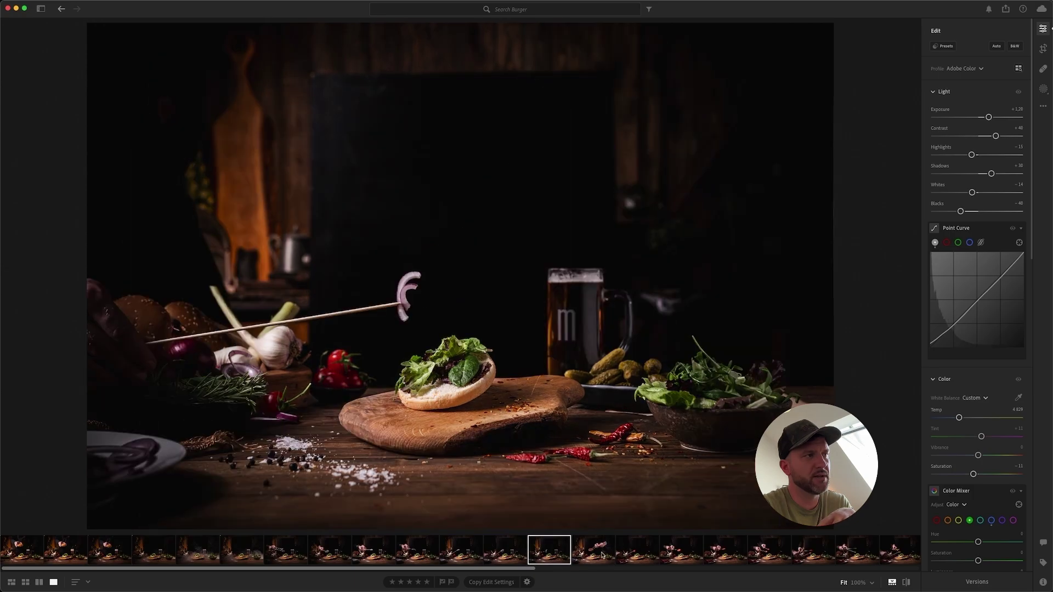
{"action": "left_click", "coordinate": [601, 555]}
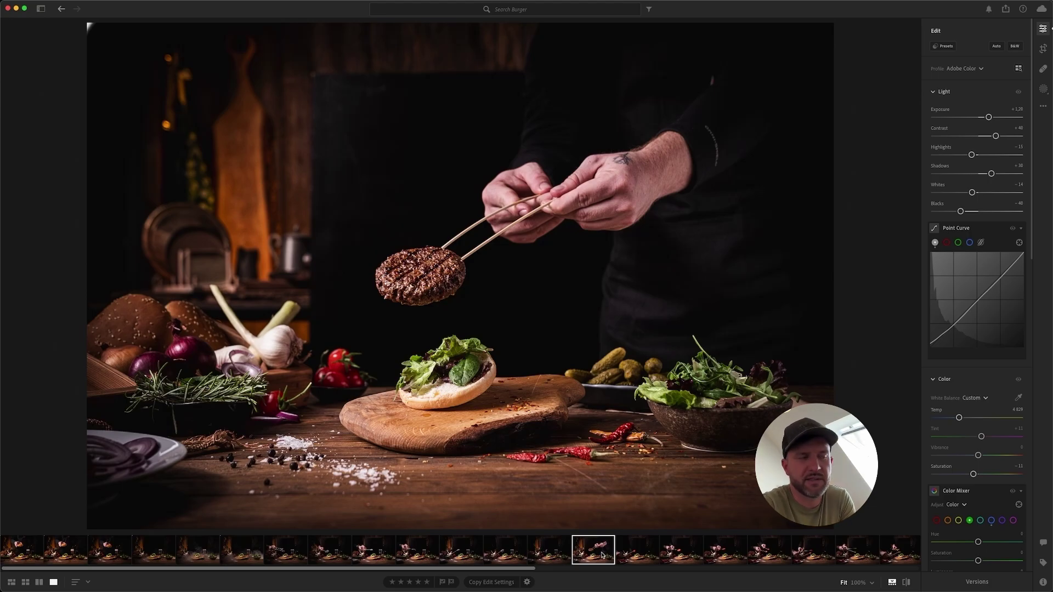
Step: Look through the tomato skewer shots, then move on to the pickle placements
{"action": "left_click", "coordinate": [636, 551]}
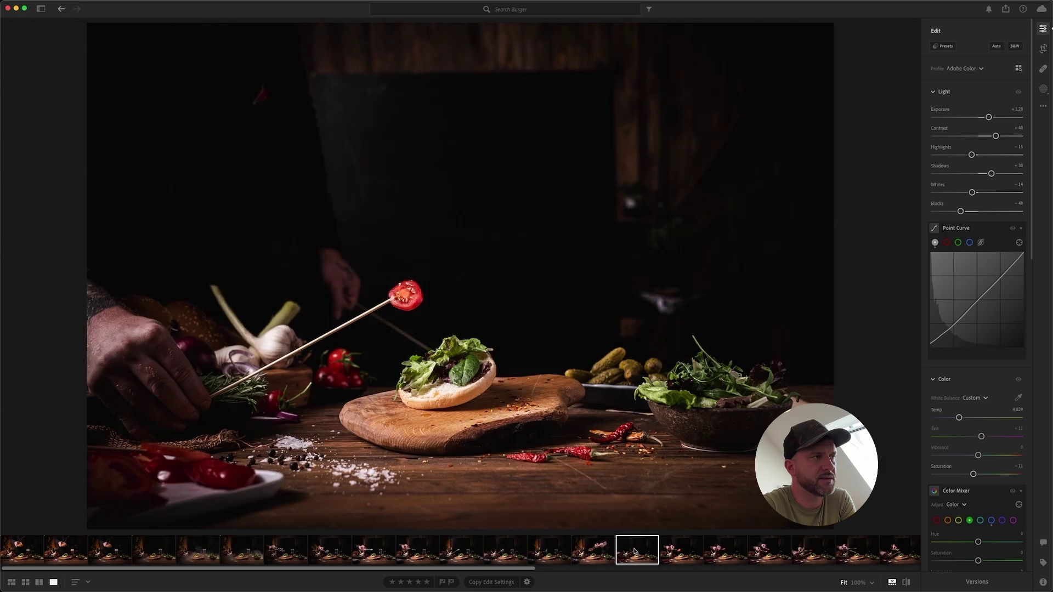
{"action": "left_click", "coordinate": [685, 552]}
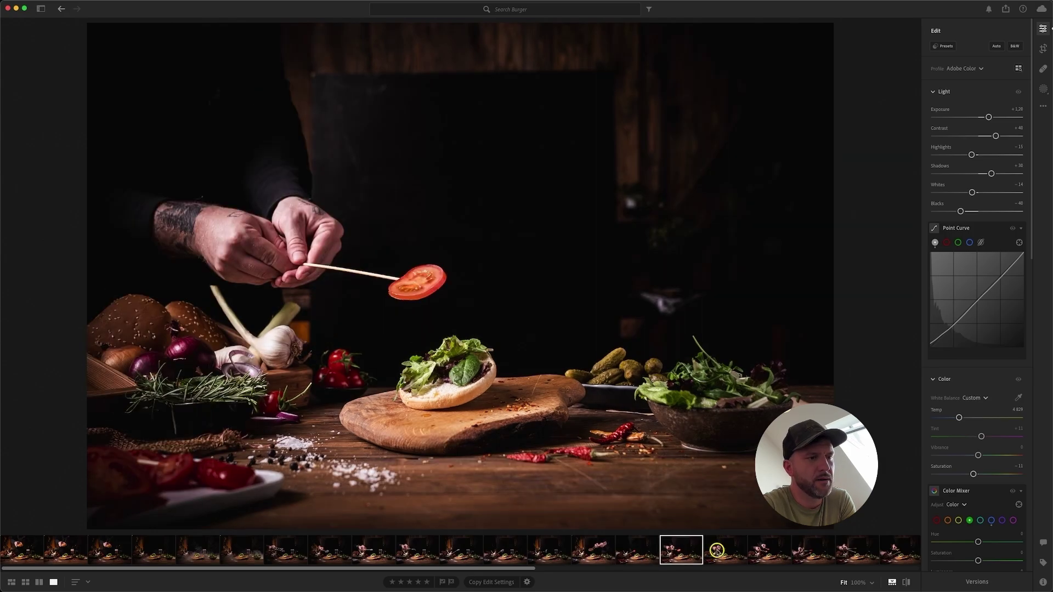
{"action": "left_click", "coordinate": [718, 553]}
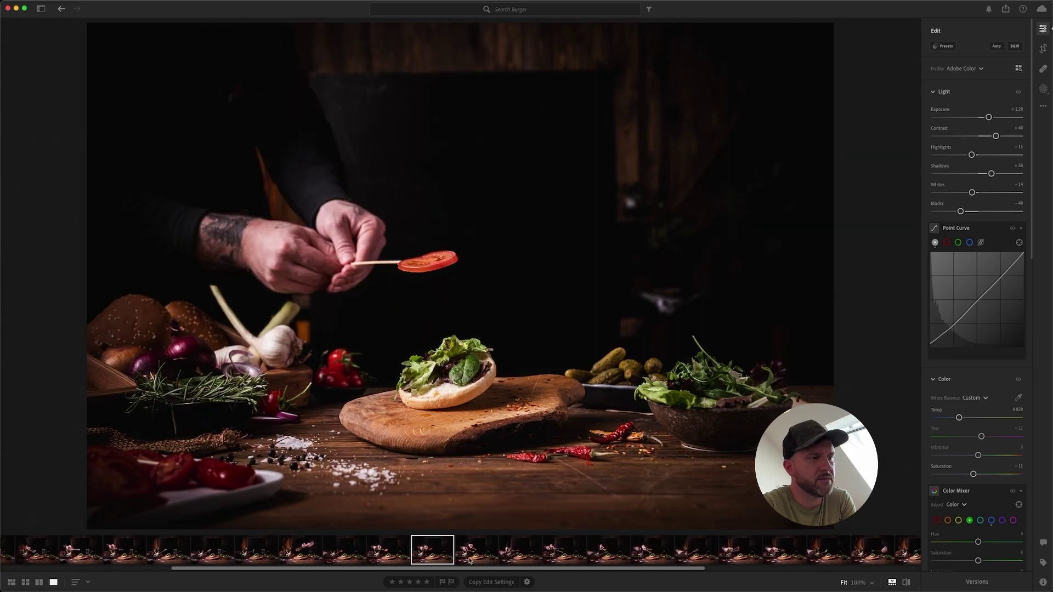
{"action": "left_click", "coordinate": [478, 551]}
{"action": "left_click", "coordinate": [535, 558]}
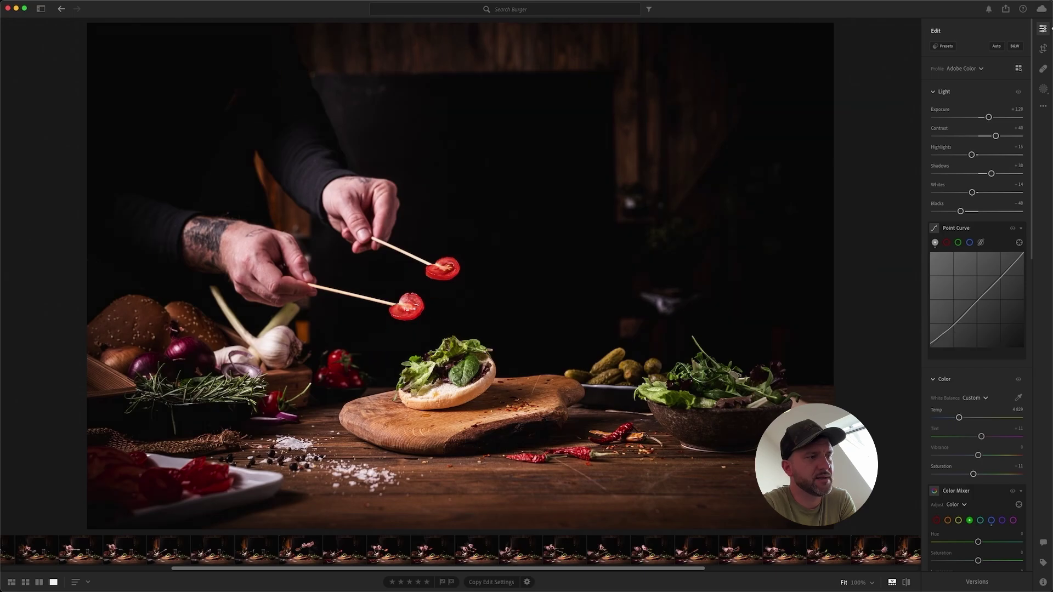
{"action": "left_click", "coordinate": [569, 557]}
{"action": "left_click", "coordinate": [604, 557]}
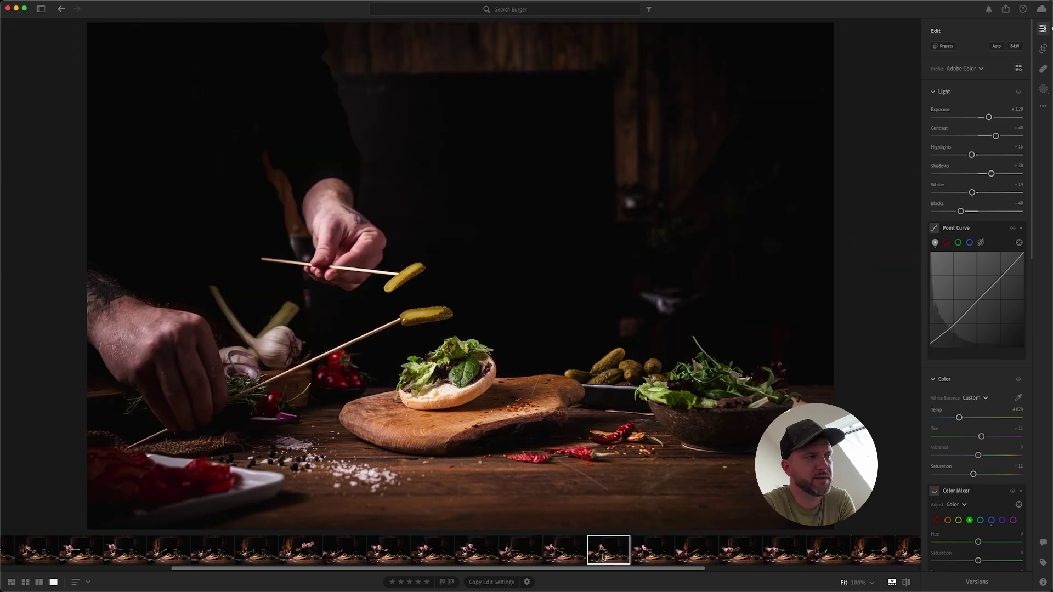
Step: View the skewered bacon, stretched bacon and skewered lettuce leaf shots
{"action": "scroll", "coordinate": [615, 558], "scroll_direction": "right", "scroll_amount": 3}
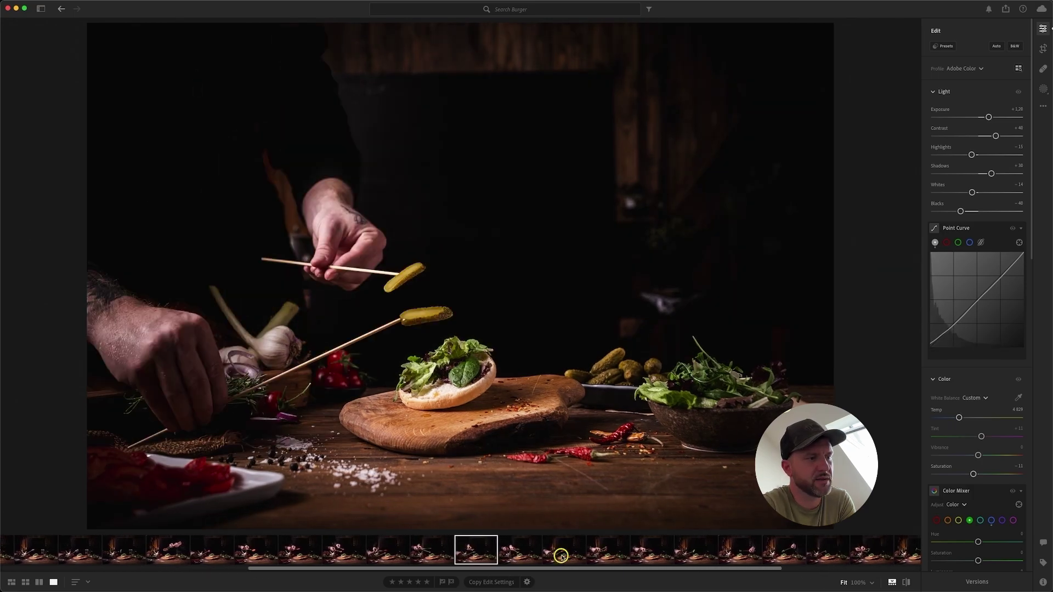
{"action": "left_click", "coordinate": [603, 557]}
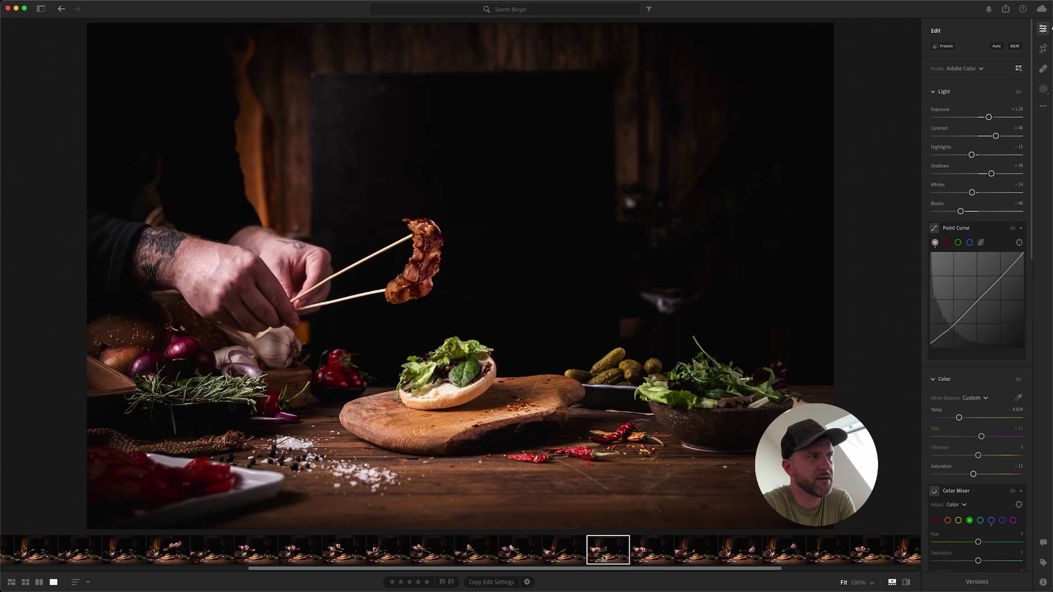
{"action": "left_click", "coordinate": [649, 556]}
{"action": "scroll", "coordinate": [669, 555], "scroll_direction": "right", "scroll_amount": 3}
{"action": "left_click", "coordinate": [675, 555]}
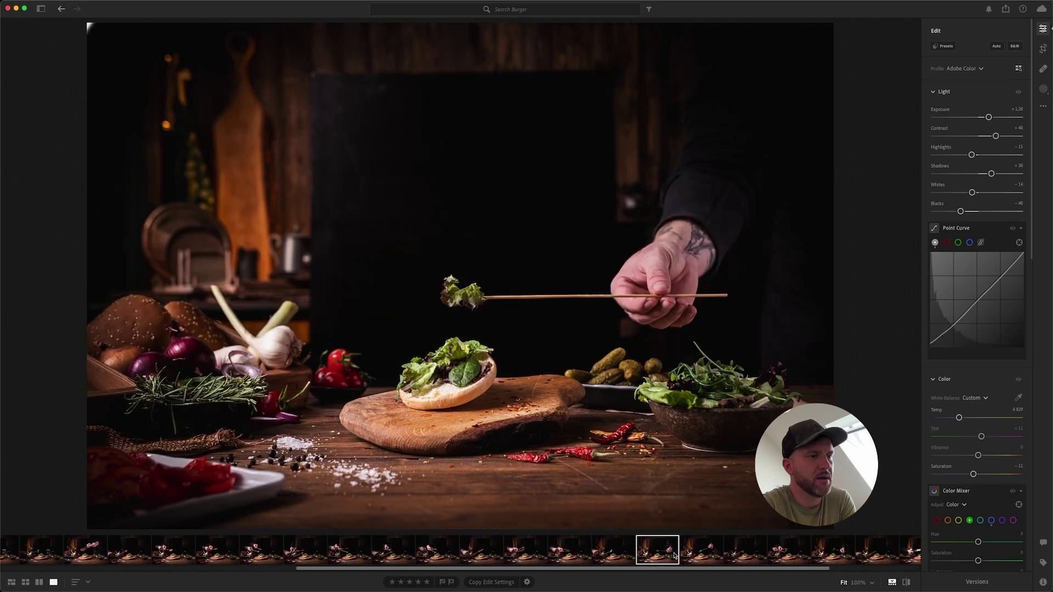
{"action": "scroll", "coordinate": [674, 556], "scroll_direction": "right", "scroll_amount": 3}
Step: Advance past the sauce spatula shot to the cheese slice held on sticks
{"action": "left_click", "coordinate": [649, 558]}
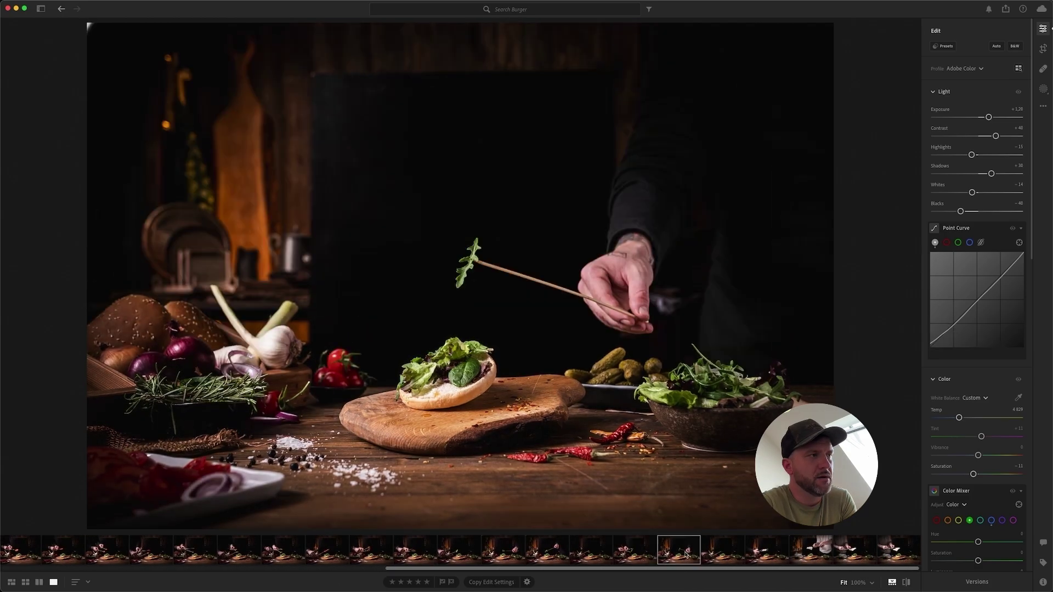
{"action": "left_click", "coordinate": [766, 556]}
{"action": "left_click", "coordinate": [816, 555]}
{"action": "left_click", "coordinate": [854, 554]}
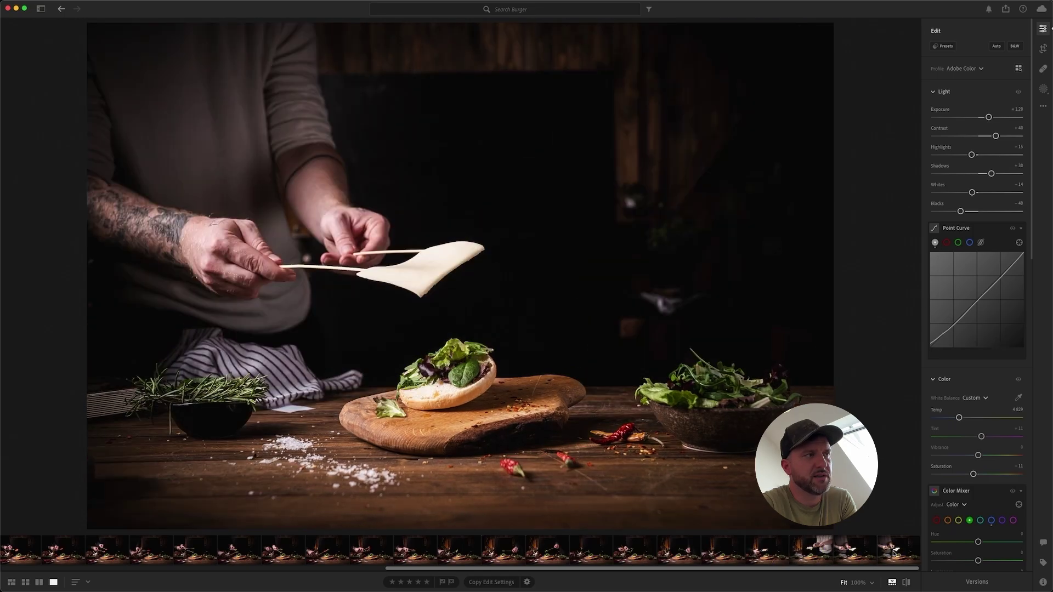
{"action": "left_click", "coordinate": [893, 553]}
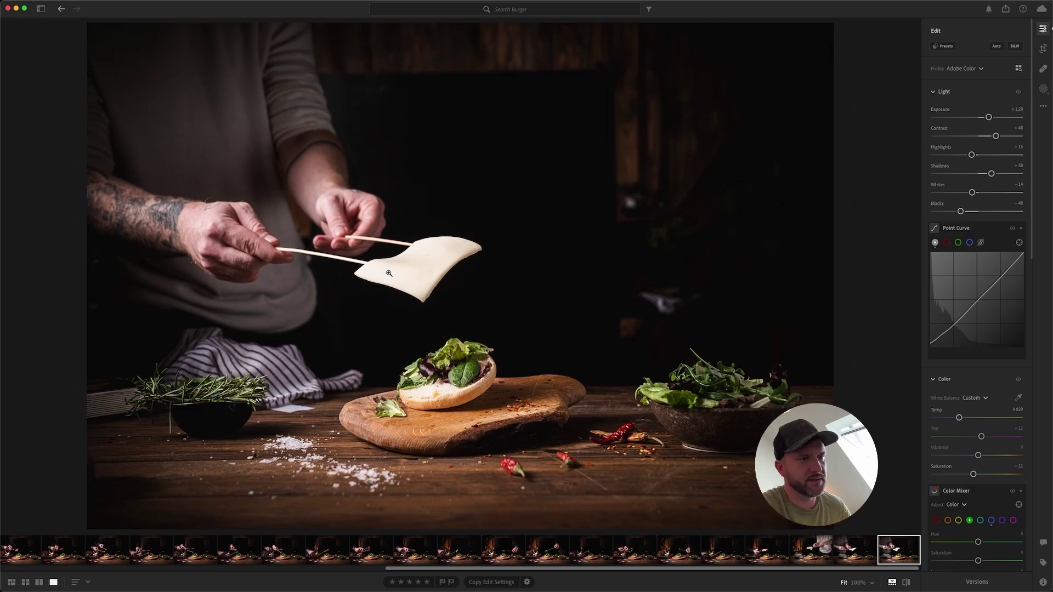
{"action": "scroll", "coordinate": [126, 556], "scroll_direction": "left", "scroll_amount": 10}
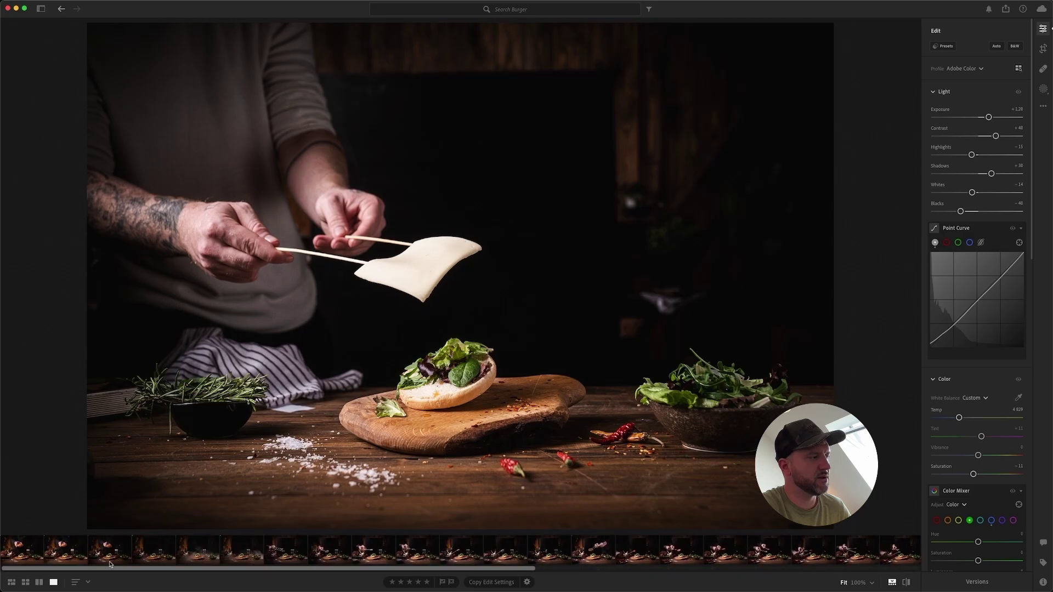
Step: Toggle Show Original on the bun shot to compare it with its unedited version
{"action": "left_click", "coordinate": [66, 552]}
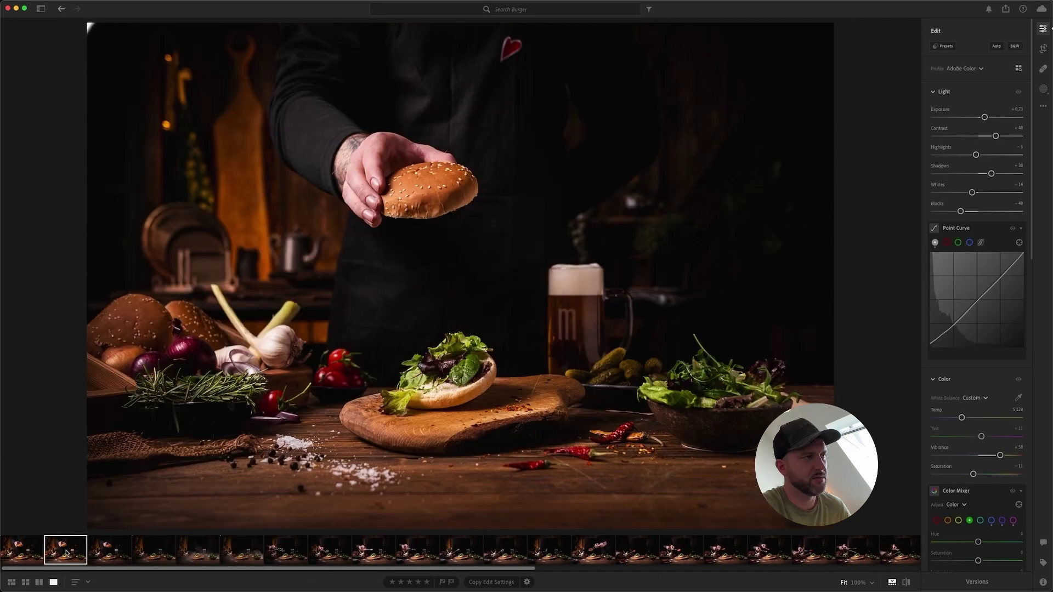
{"action": "key", "text": "backslash"}
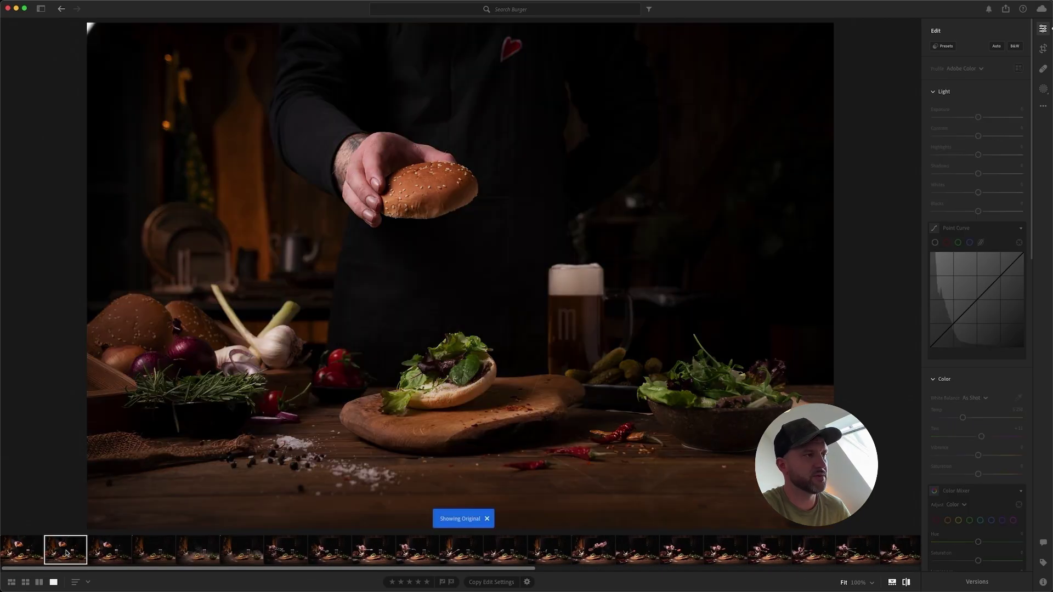
{"action": "key", "text": "backslash"}
{"action": "key", "text": "backslash"}
{"action": "key", "text": "backslash"}
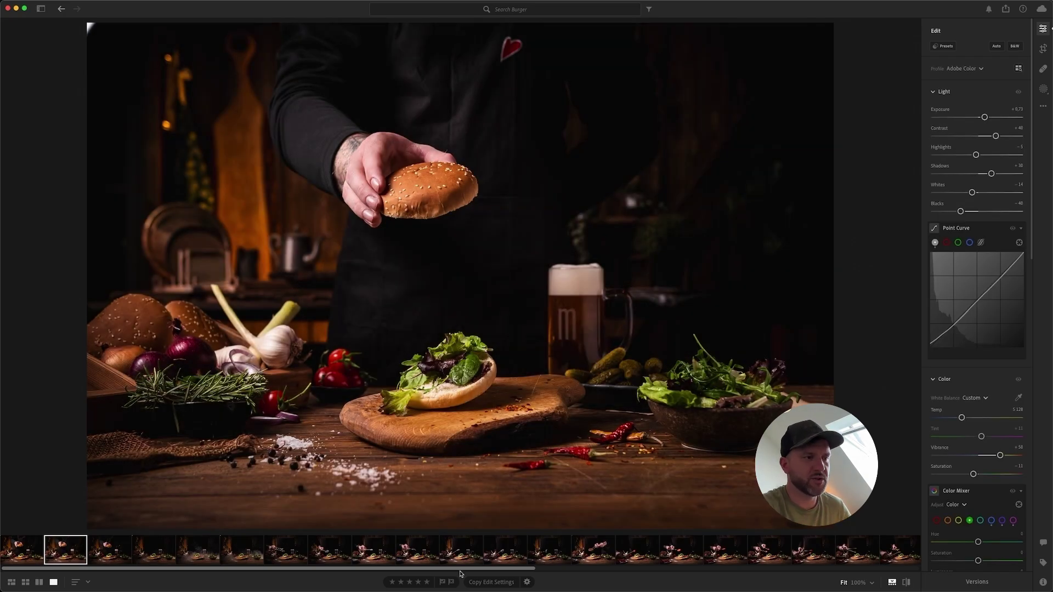
Step: Review the three tomato skewer shots and the skewered meat shot
{"action": "scroll", "coordinate": [645, 557], "scroll_direction": "right", "scroll_amount": 1}
{"action": "scroll", "coordinate": [645, 558], "scroll_direction": "right", "scroll_amount": 5}
{"action": "left_click", "coordinate": [553, 555]}
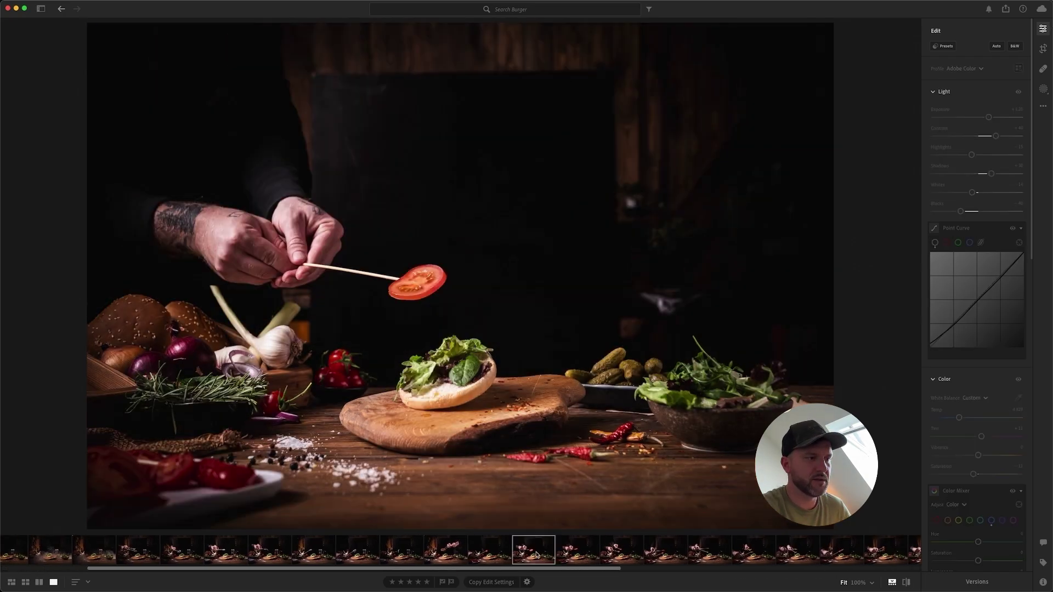
{"action": "left_click", "coordinate": [583, 555]}
{"action": "left_click", "coordinate": [610, 555]}
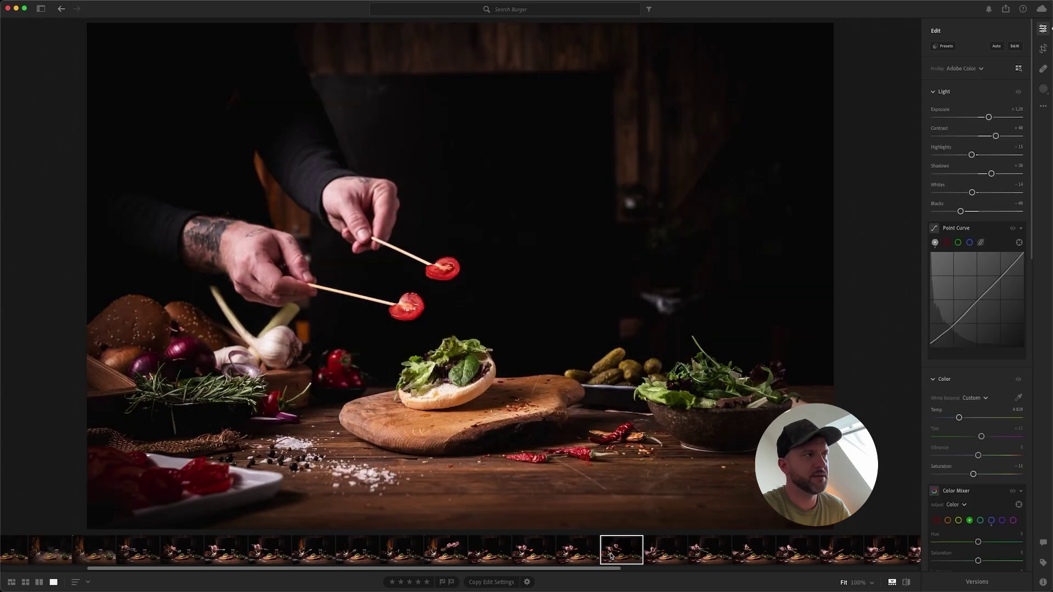
{"action": "scroll", "coordinate": [610, 555], "scroll_direction": "right", "scroll_amount": 5}
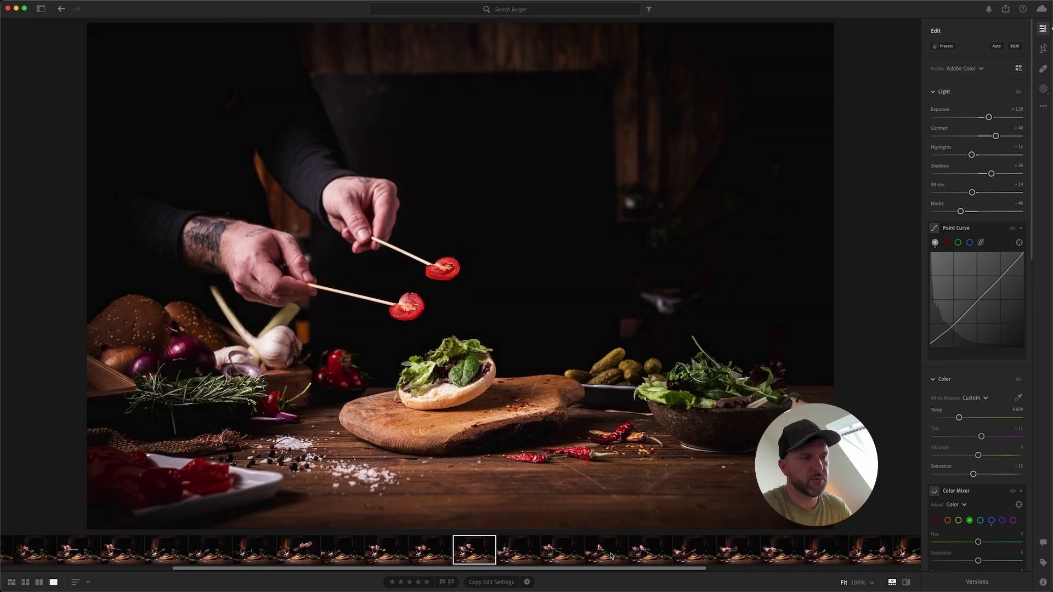
{"action": "scroll", "coordinate": [611, 555], "scroll_direction": "right", "scroll_amount": 4}
{"action": "left_click", "coordinate": [594, 557]}
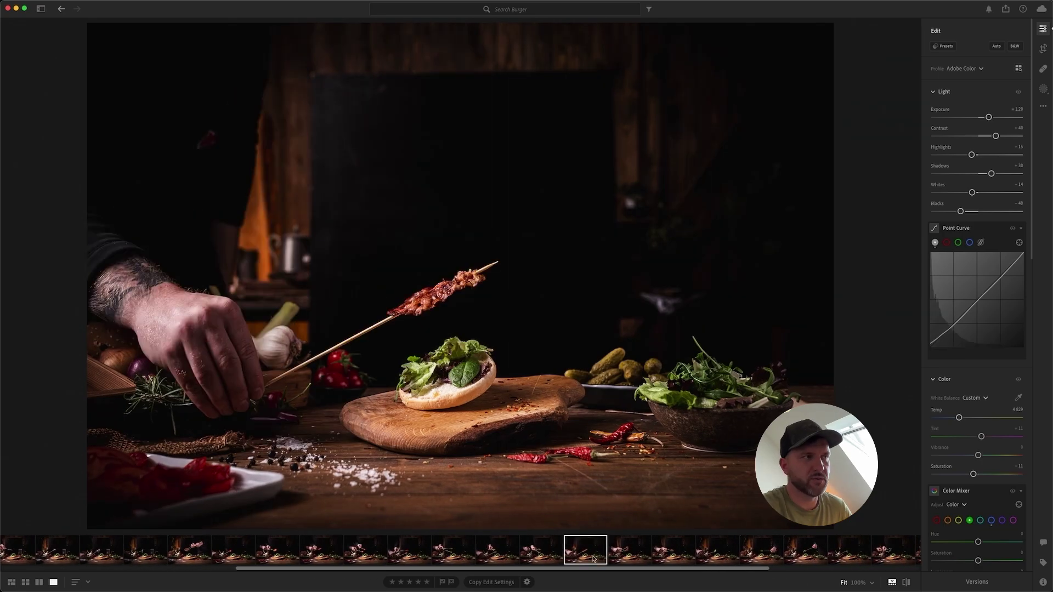
{"action": "scroll", "coordinate": [593, 558], "scroll_direction": "right", "scroll_amount": 6}
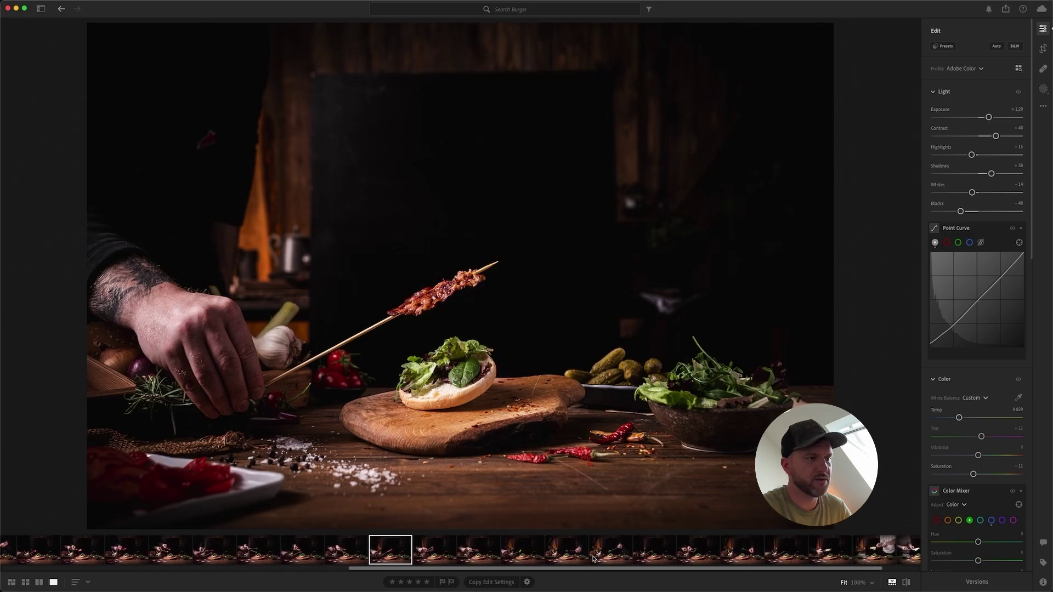
{"action": "scroll", "coordinate": [593, 558], "scroll_direction": "right", "scroll_amount": 2}
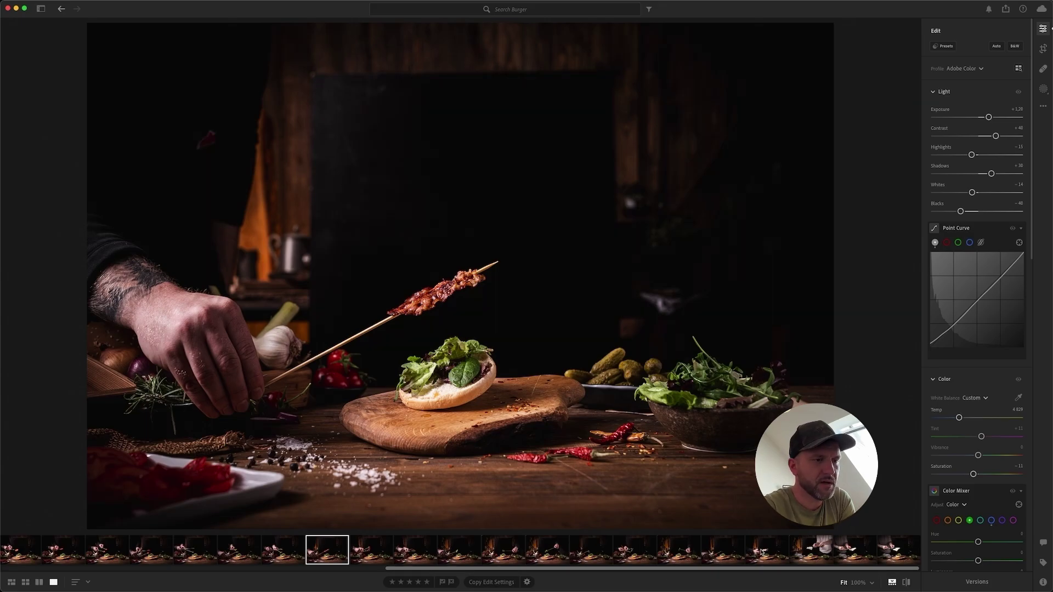
Step: Review the sauce spatula shot and the cheese slice burst shots
{"action": "left_click", "coordinate": [762, 551]}
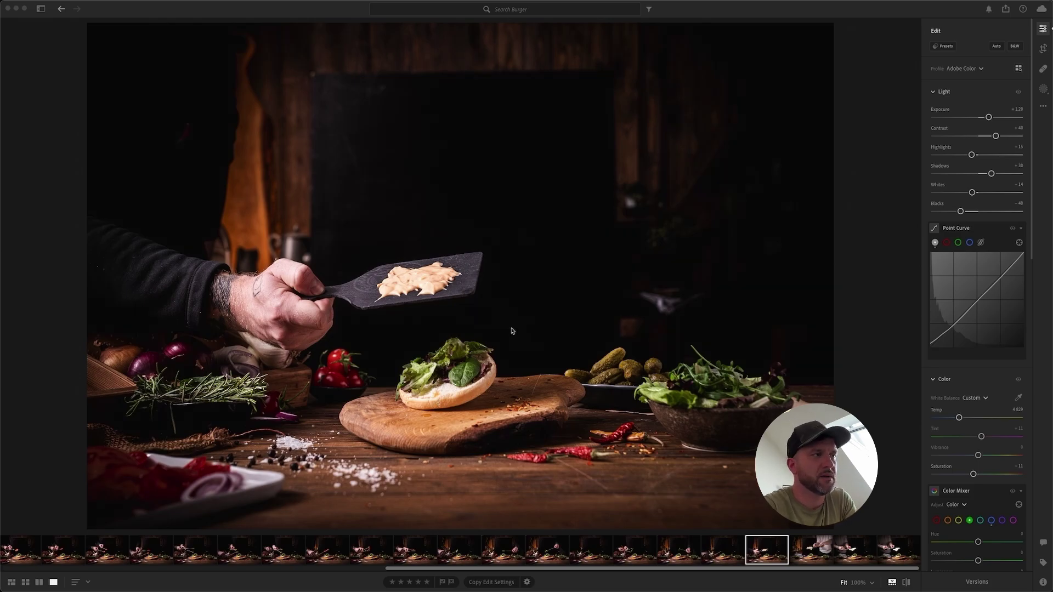
{"action": "left_click", "coordinate": [830, 552]}
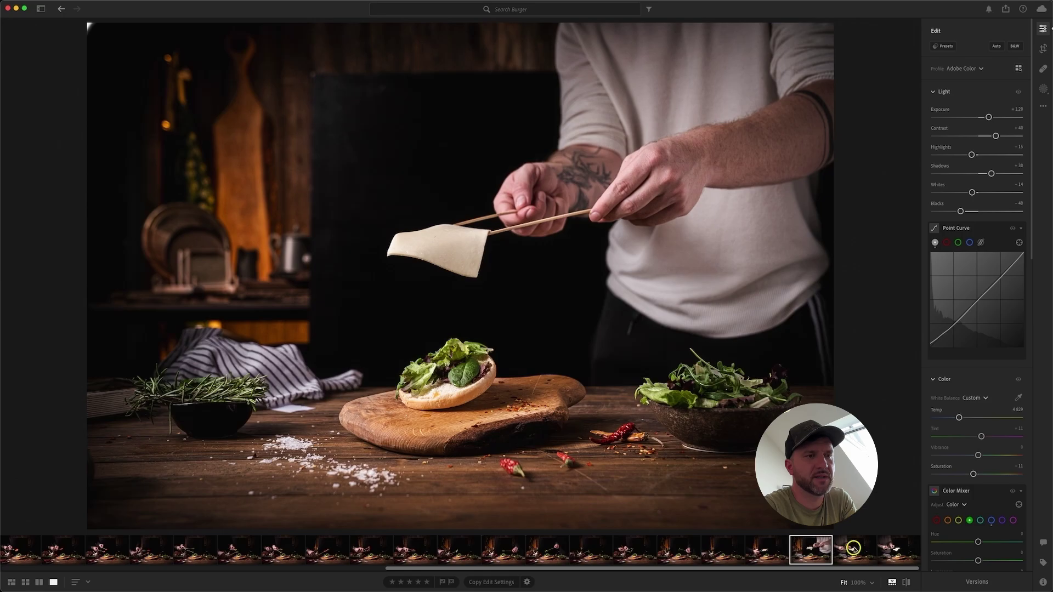
{"action": "left_click", "coordinate": [853, 548]}
{"action": "left_click", "coordinate": [882, 551]}
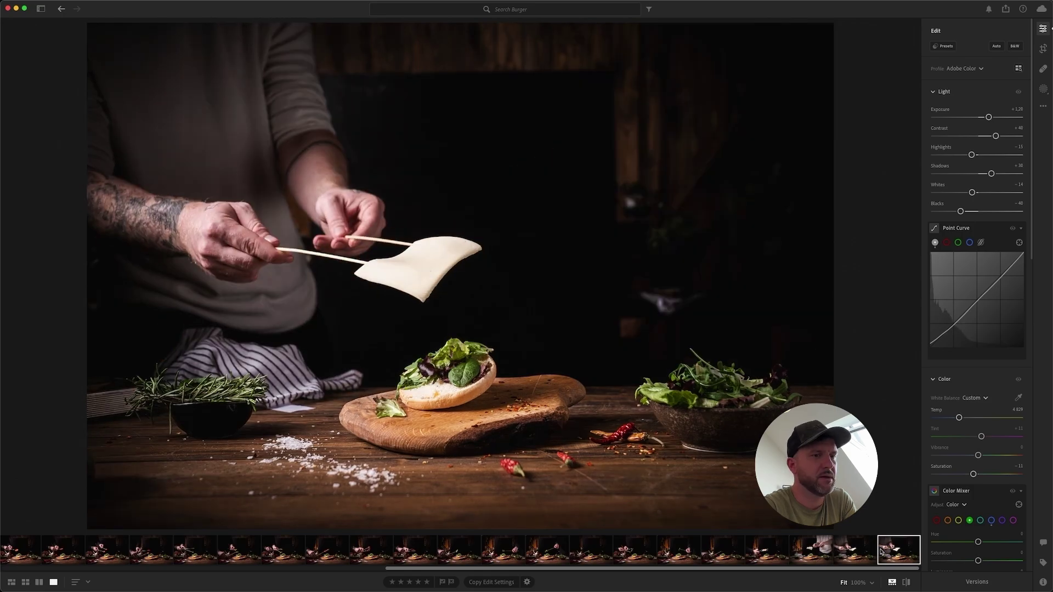
{"action": "scroll", "coordinate": [881, 552], "scroll_direction": "left", "scroll_amount": 10}
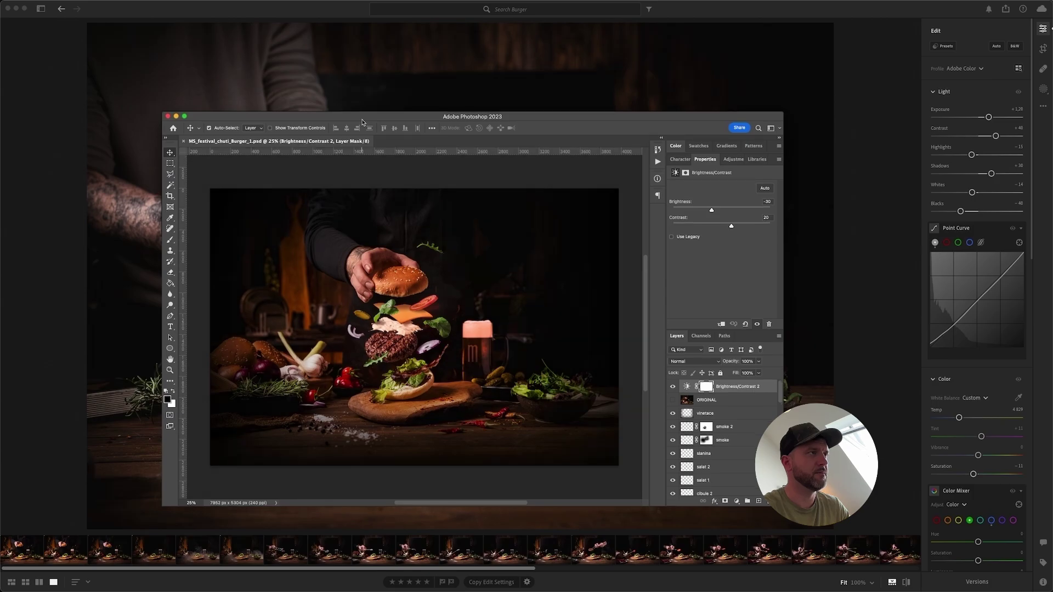
Step: Maximize the Photoshop burger composite and fit the whole canvas in the window
{"action": "double_click", "coordinate": [362, 123]}
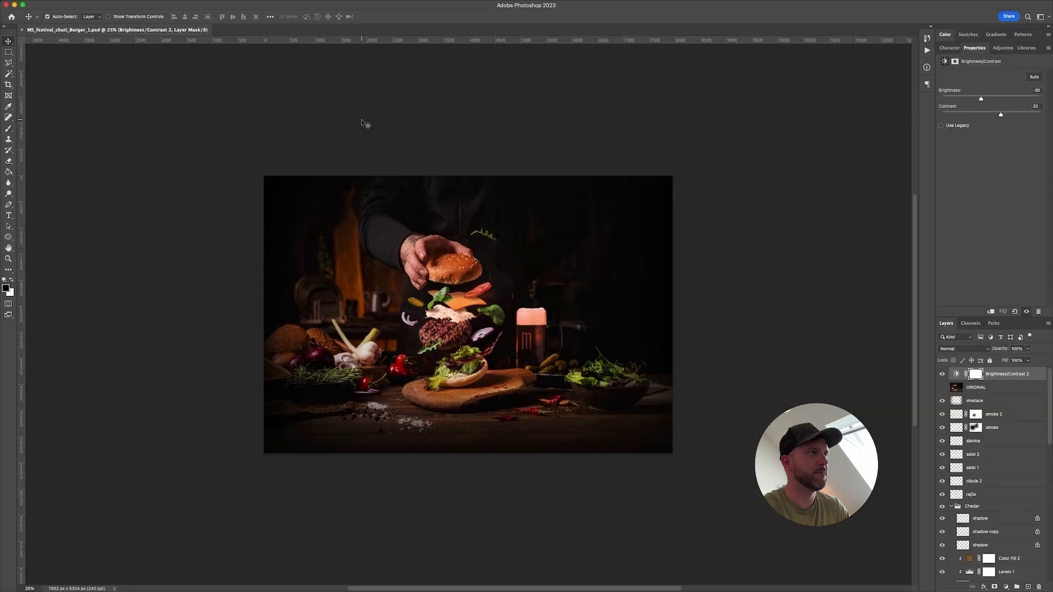
{"action": "key", "text": "ctrl+0"}
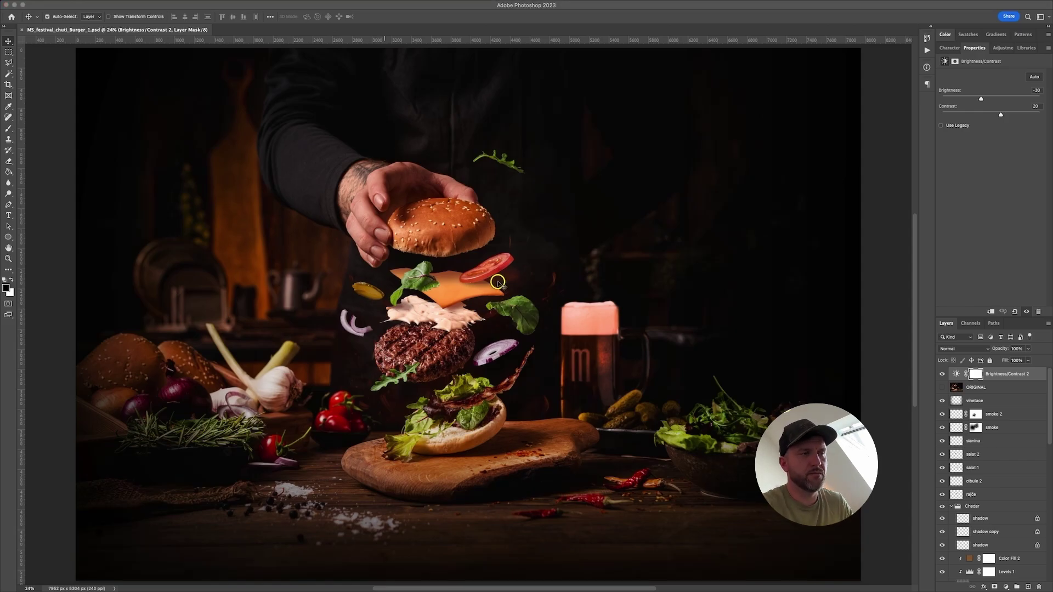
Step: Hide the Brightness/Contrast 2 adjustment layer on the burger composite
{"action": "scroll", "coordinate": [973, 396], "scroll_direction": "down", "scroll_amount": 5}
{"action": "scroll", "coordinate": [973, 396], "scroll_direction": "down", "scroll_amount": 5}
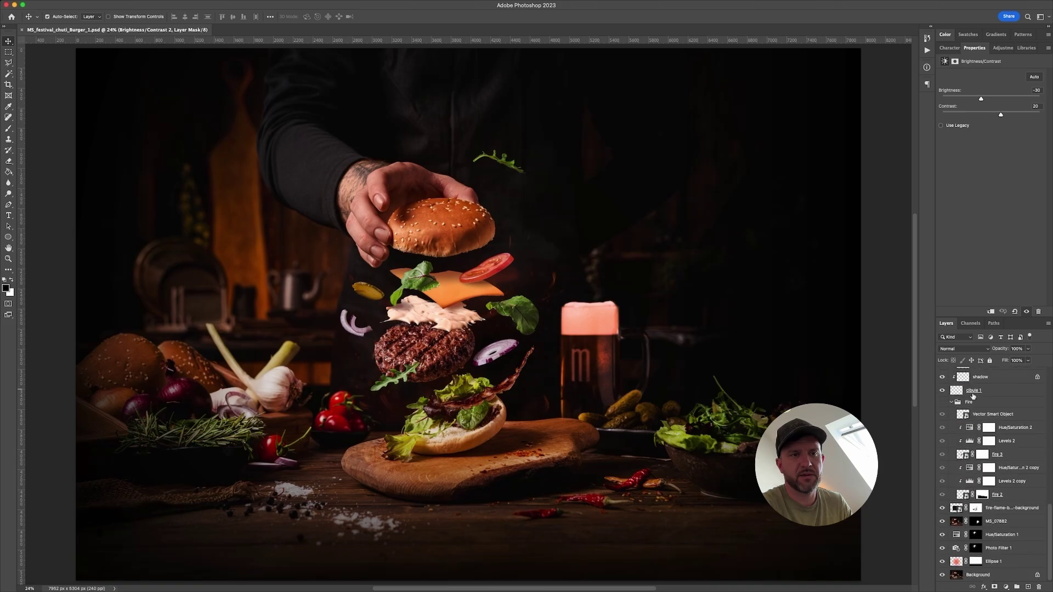
{"action": "scroll", "coordinate": [997, 536], "scroll_direction": "up", "scroll_amount": 5}
{"action": "scroll", "coordinate": [997, 536], "scroll_direction": "up", "scroll_amount": 5}
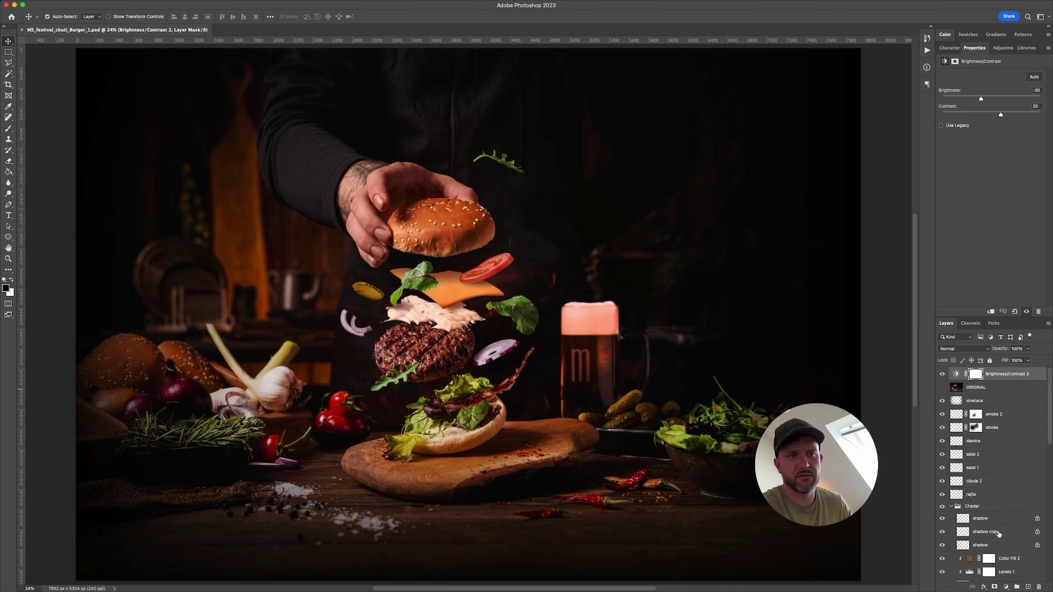
{"action": "left_click", "coordinate": [942, 375]}
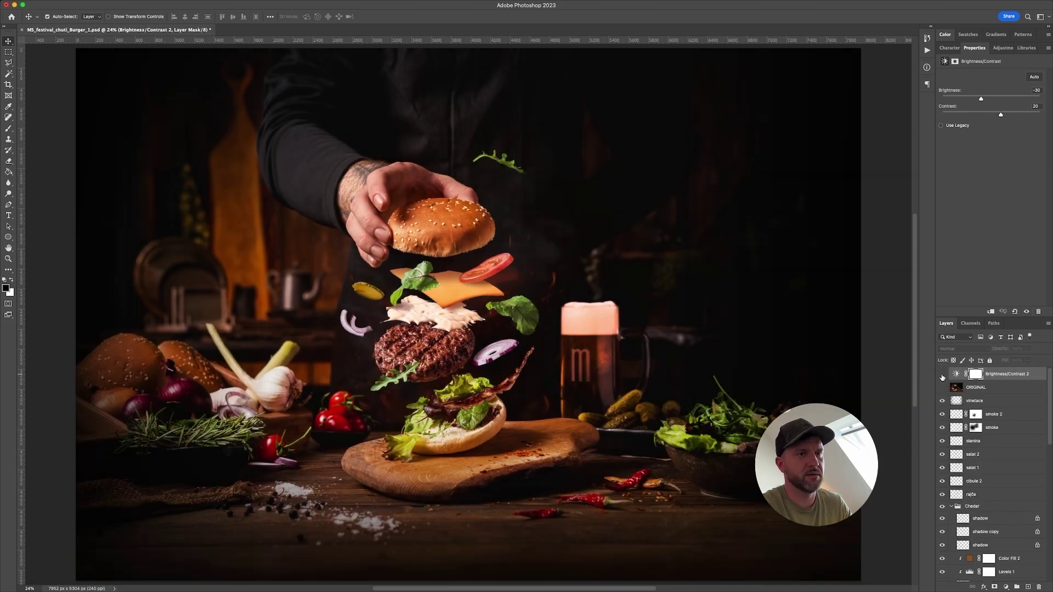
Step: Toggle the ORIGINAL and vinetace layers to compare, then collapse the Chedar group
{"action": "left_click", "coordinate": [942, 388]}
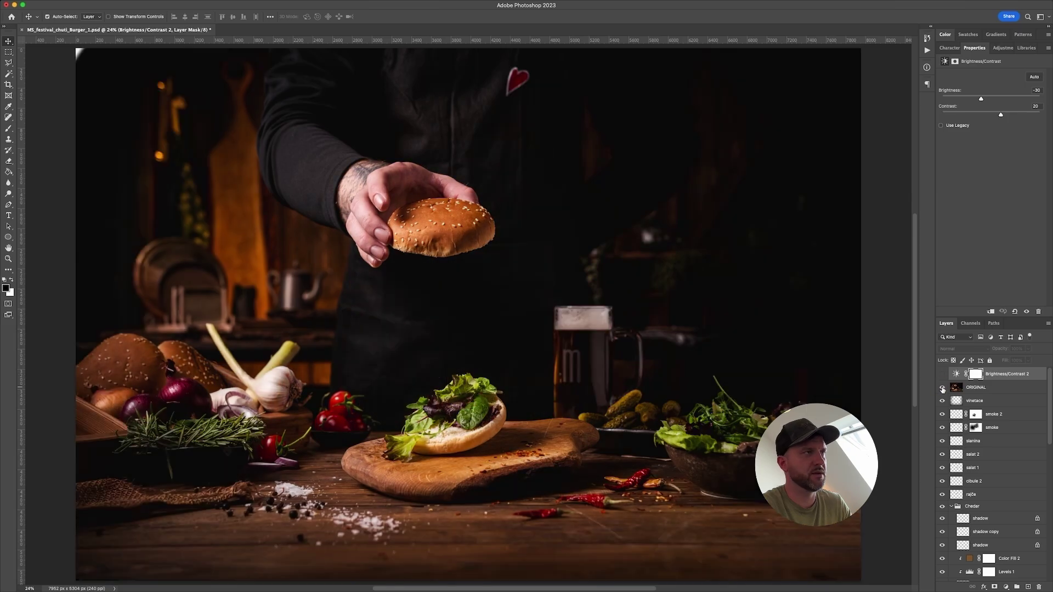
{"action": "left_click", "coordinate": [942, 387]}
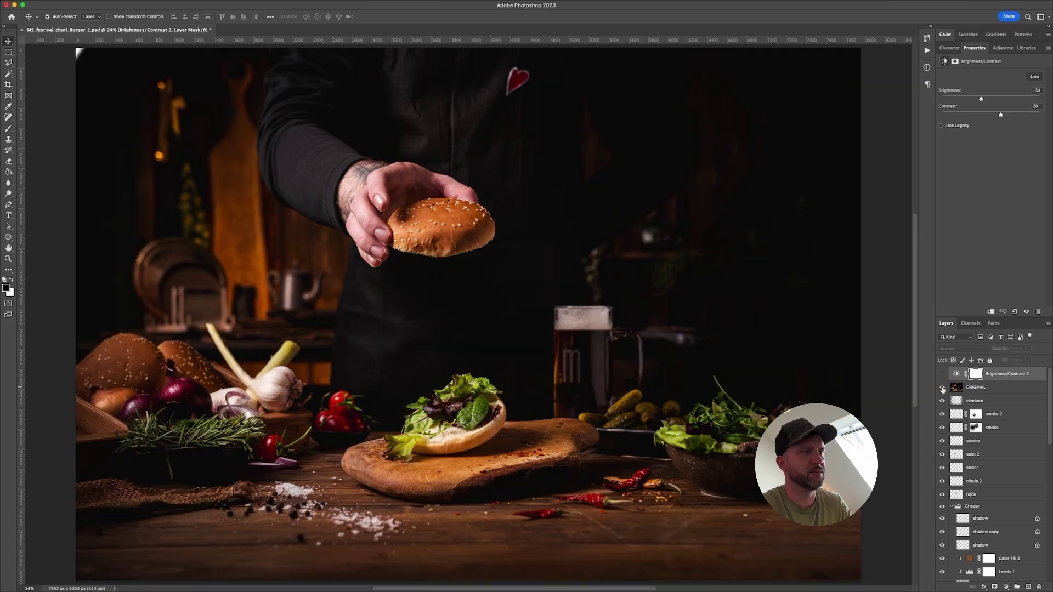
{"action": "left_click", "coordinate": [942, 388]}
{"action": "left_click", "coordinate": [942, 387]}
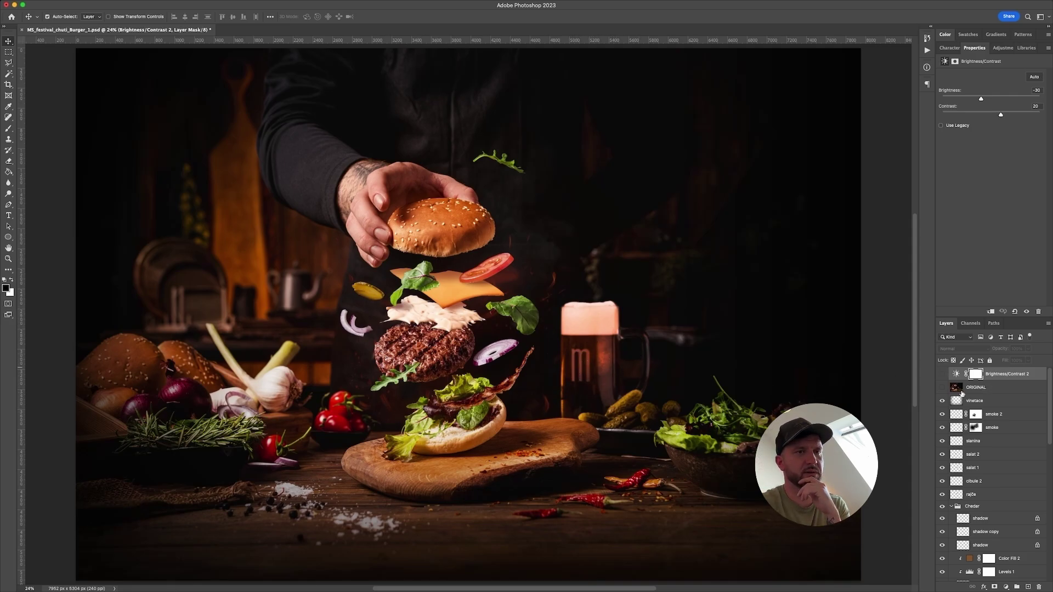
{"action": "left_click", "coordinate": [942, 401]}
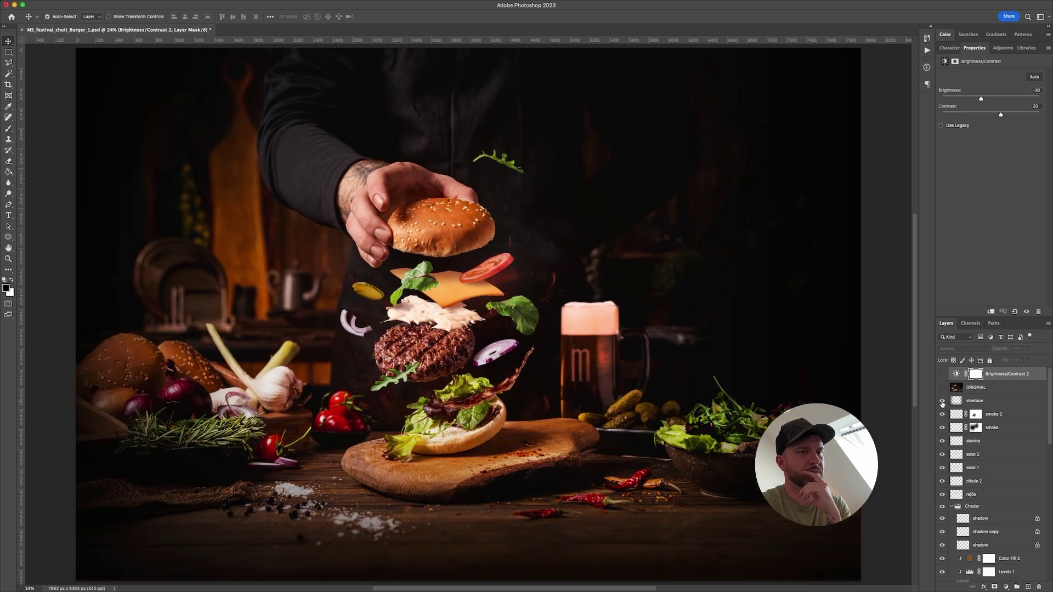
{"action": "left_click", "coordinate": [942, 402]}
{"action": "left_click", "coordinate": [942, 401]}
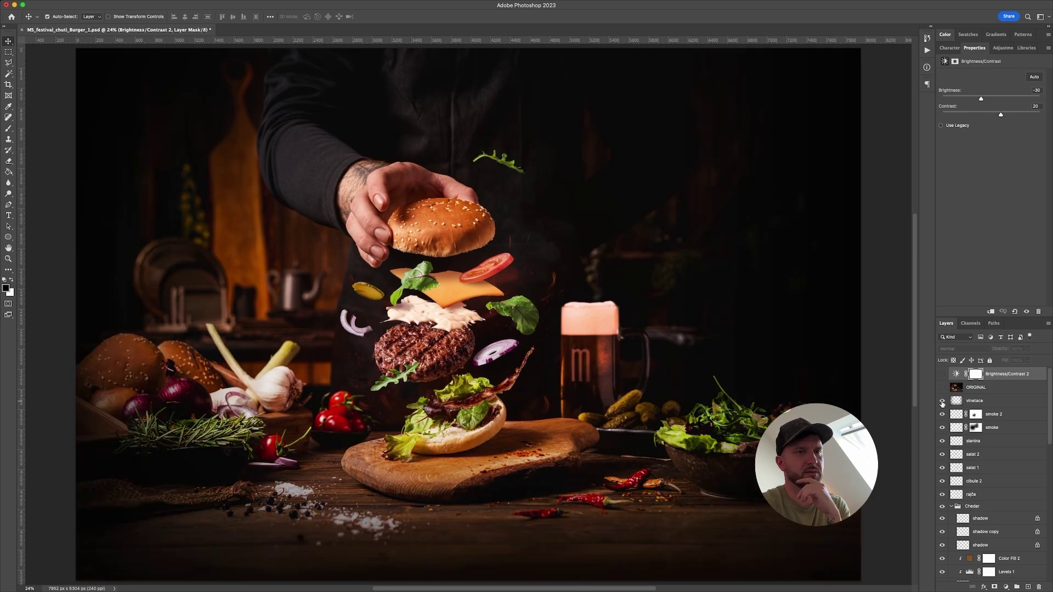
{"action": "left_click", "coordinate": [942, 387]}
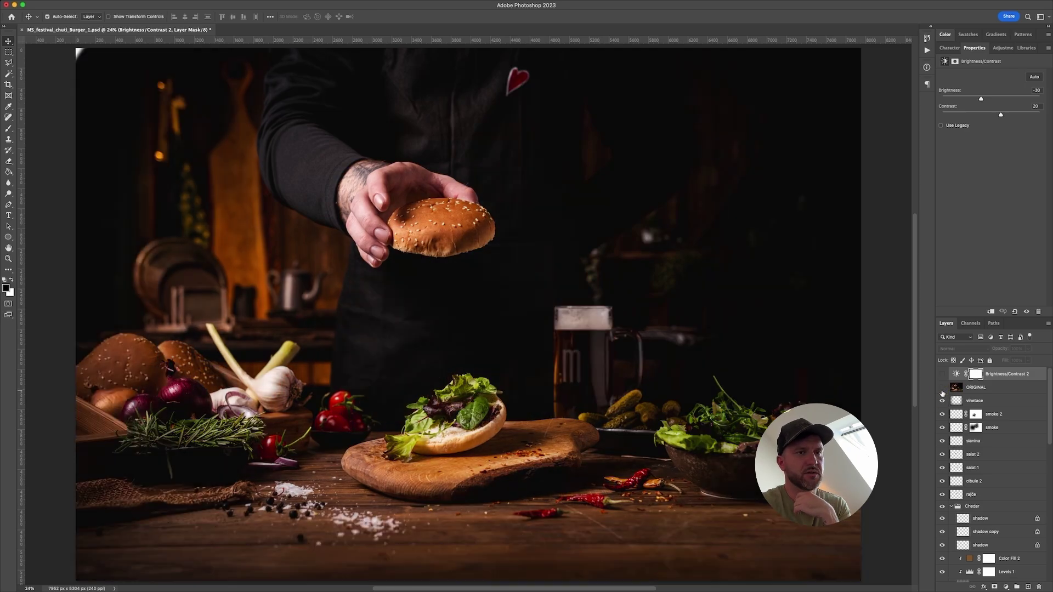
{"action": "left_click", "coordinate": [943, 387]}
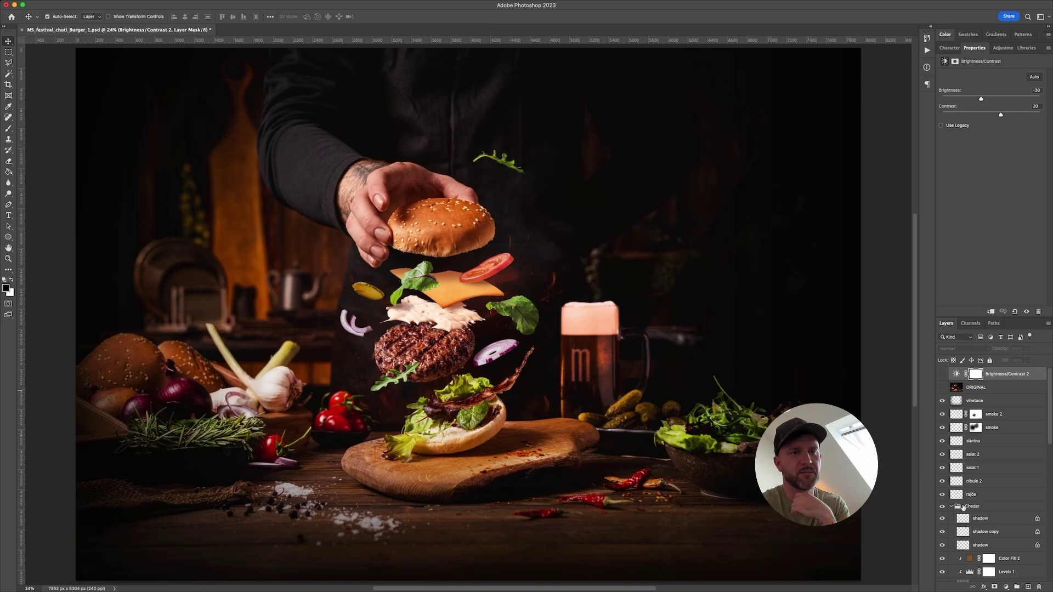
{"action": "left_click", "coordinate": [952, 507]}
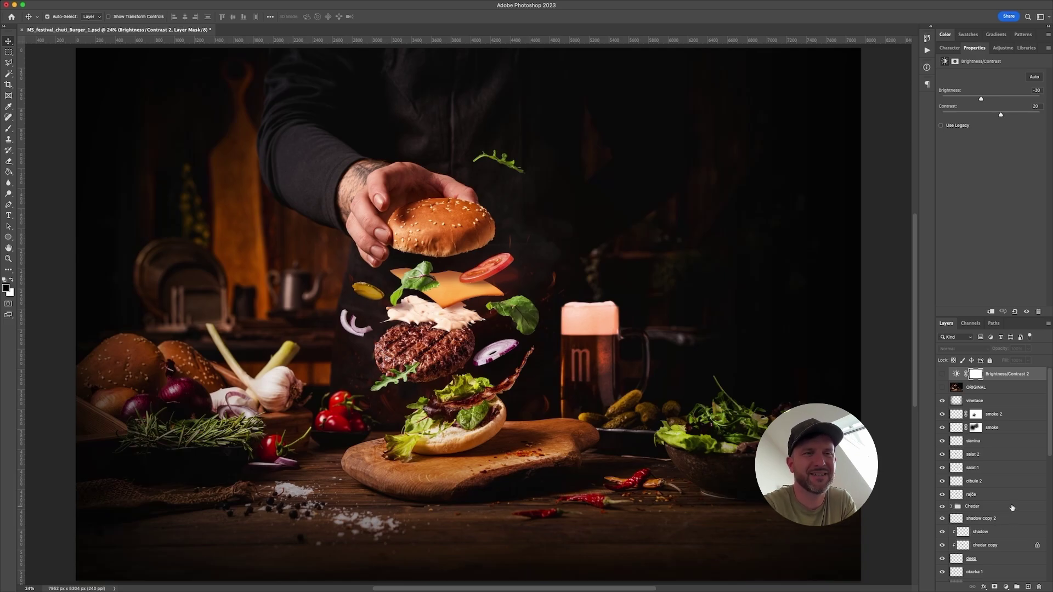
Step: Try repositioning the smoke, then hide the smoke and smoke 2 layers
{"action": "scroll", "coordinate": [1013, 508], "scroll_direction": "down", "scroll_amount": 2}
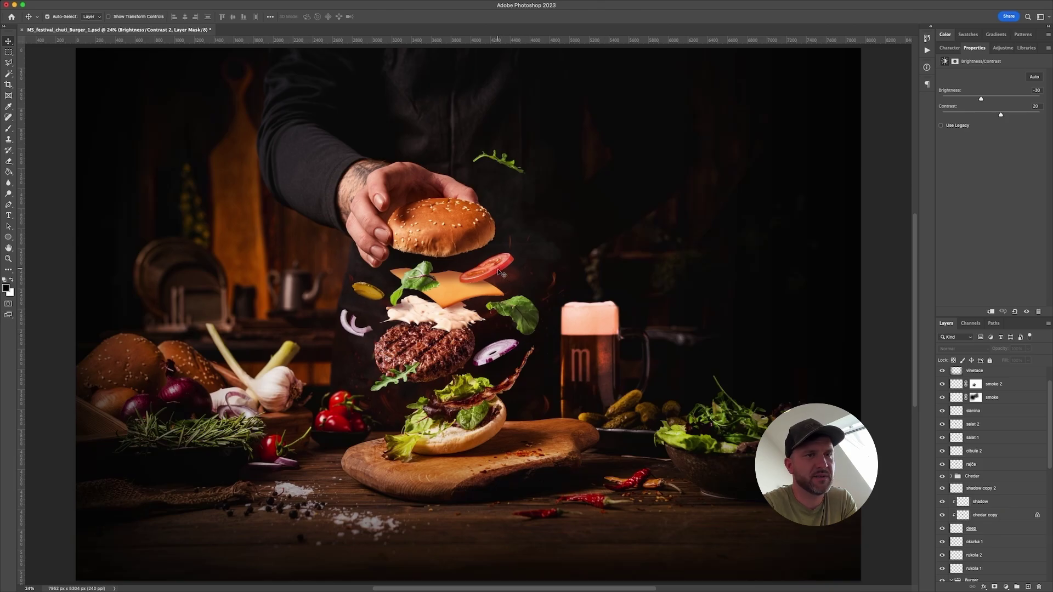
{"action": "left_click_drag", "start_coordinate": [500, 272], "coordinate": [617, 297]}
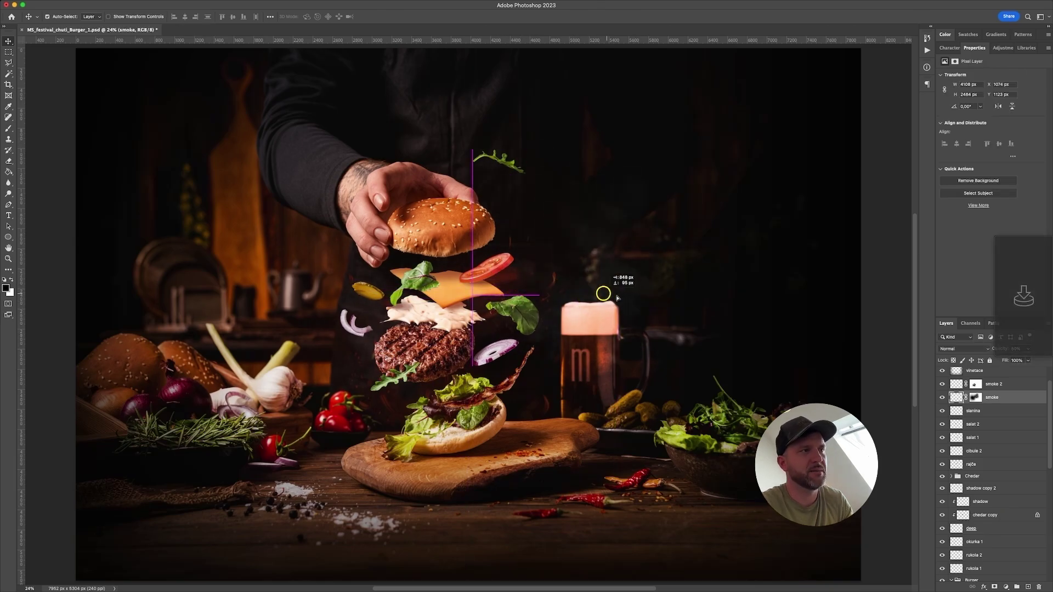
{"action": "left_click_drag", "start_coordinate": [617, 297], "coordinate": [461, 313]}
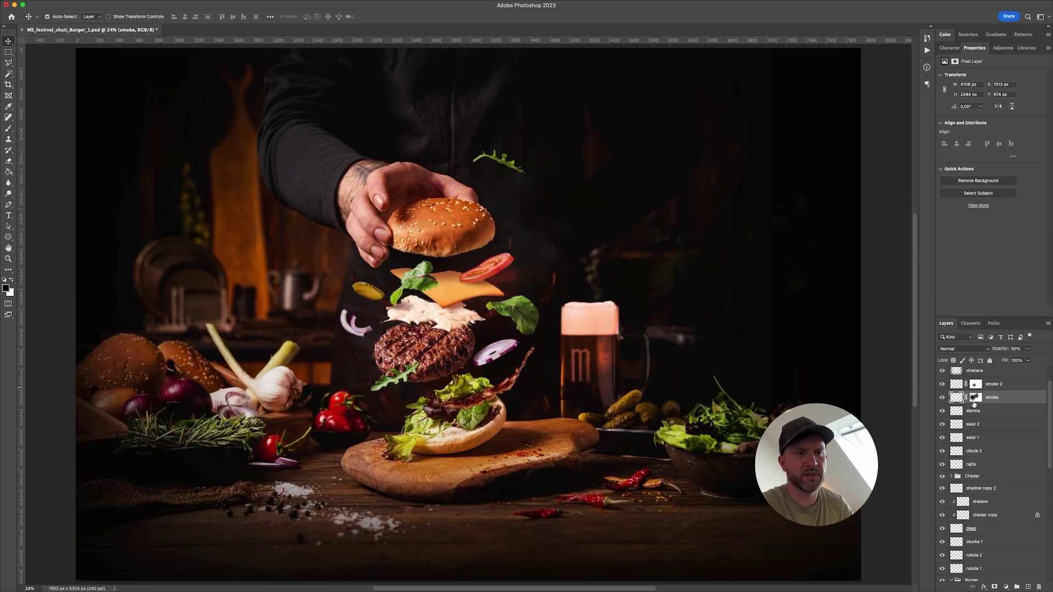
{"action": "left_click", "coordinate": [942, 383]}
{"action": "left_click", "coordinate": [942, 397]}
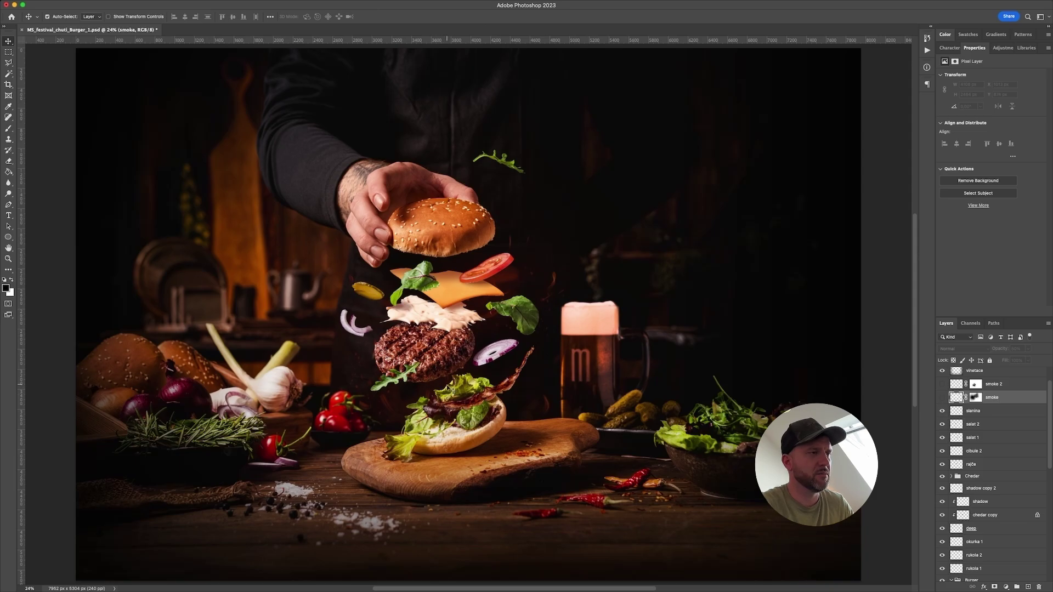
Step: Shift the bacon strip and settle the cibule 1 onion slice at X 4019, Y 2895 px
{"action": "mouse_move", "coordinate": [473, 408]}
{"action": "left_mouse_down"}
{"action": "mouse_move", "coordinate": [636, 265]}
{"action": "mouse_move", "coordinate": [571, 190]}
{"action": "mouse_move", "coordinate": [599, 271]}
{"action": "mouse_move", "coordinate": [470, 391]}
{"action": "mouse_move", "coordinate": [506, 394]}
{"action": "left_mouse_up"}
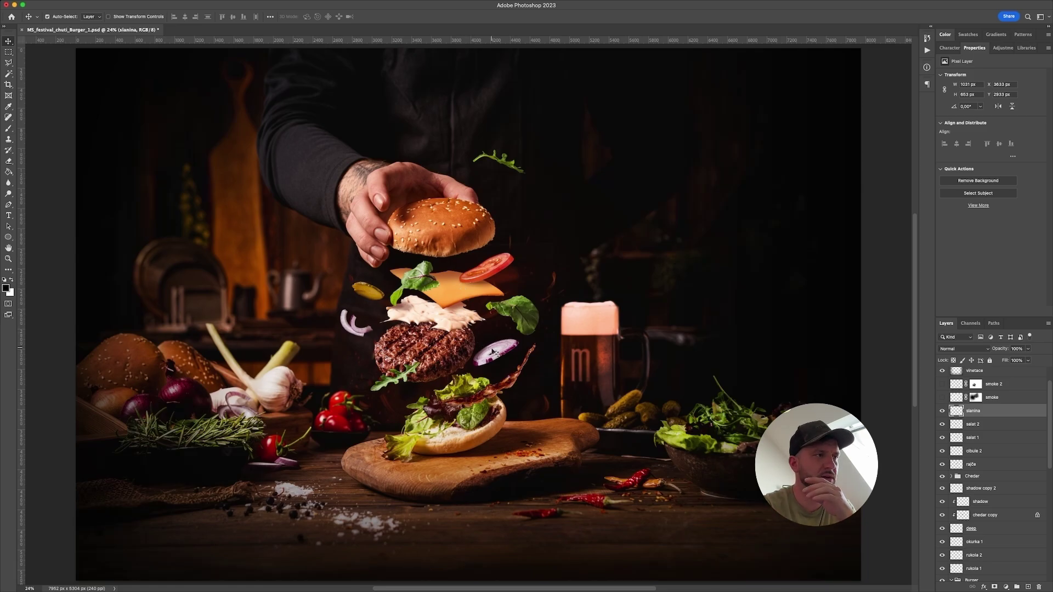
{"action": "left_click_drag", "start_coordinate": [510, 355], "coordinate": [486, 354]}
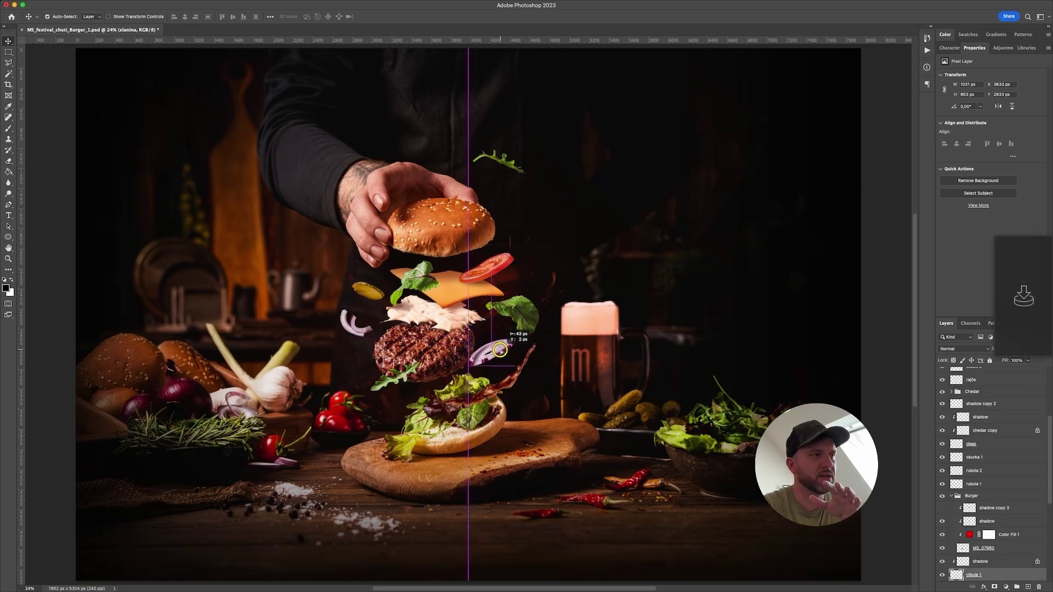
{"action": "left_click_drag", "start_coordinate": [486, 354], "coordinate": [505, 352]}
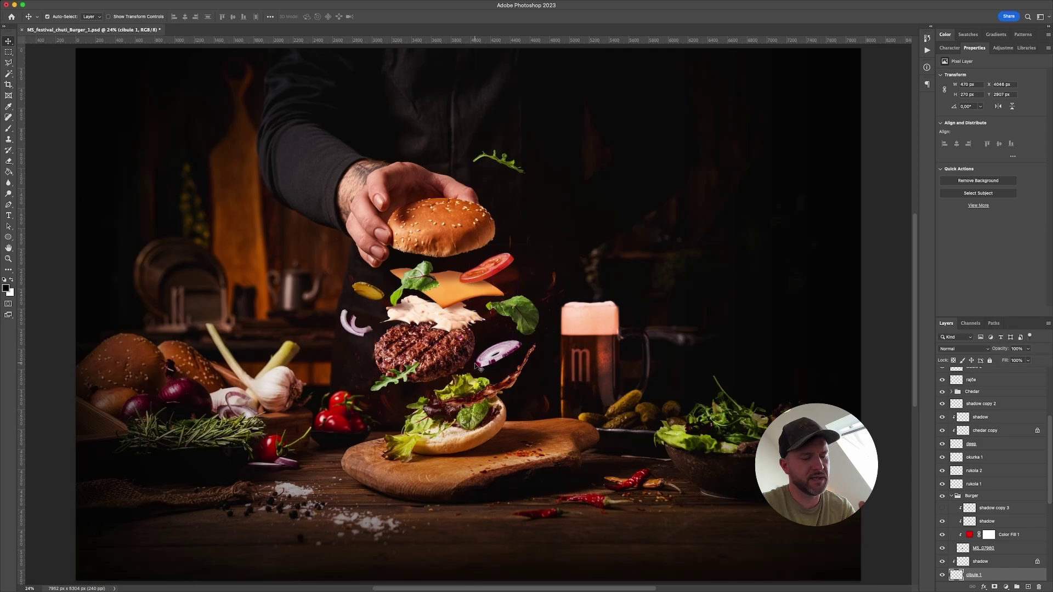
{"action": "key", "text": "ctrl"}
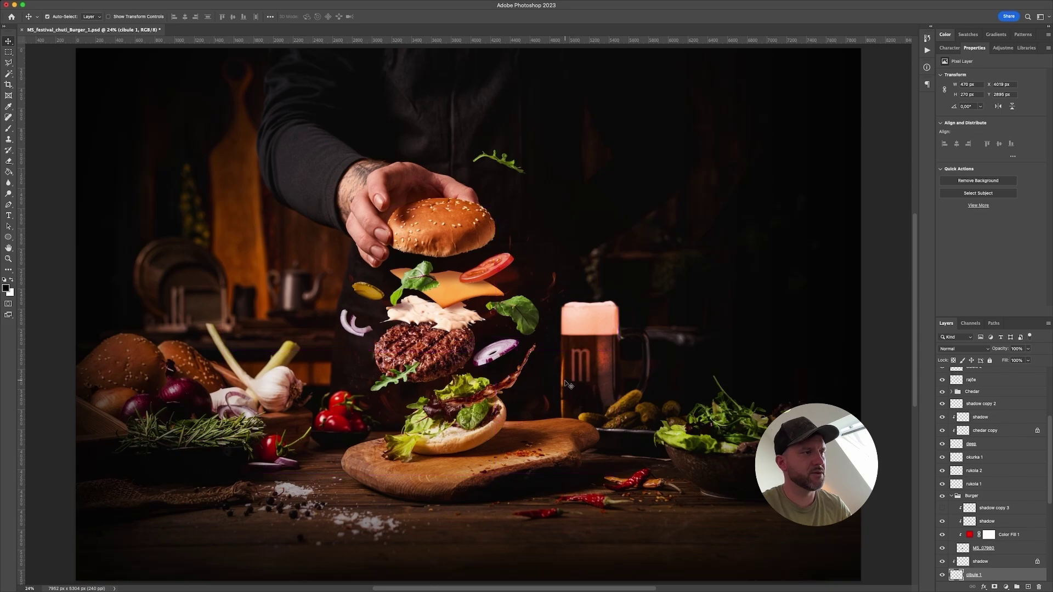
{"action": "scroll", "coordinate": [1012, 521], "scroll_direction": "down", "scroll_amount": 4}
Step: Check the Burger group and patty shadow visibility, then select the Dodge Tool (Midtones, 40%)
{"action": "scroll", "coordinate": [1011, 521], "scroll_direction": "up", "scroll_amount": 2}
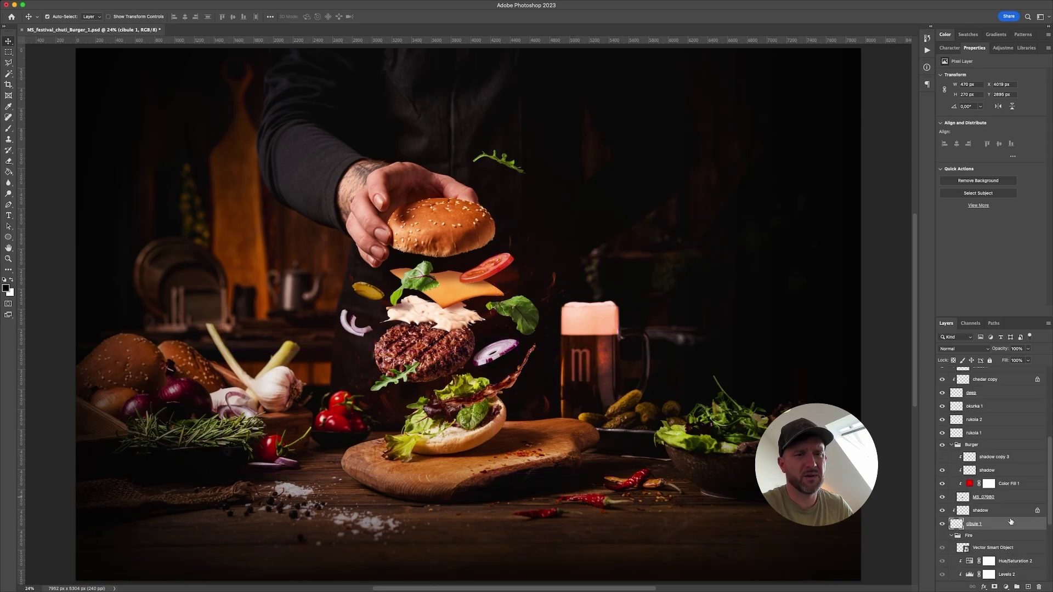
{"action": "left_click", "coordinate": [974, 450]}
{"action": "left_click", "coordinate": [941, 447]}
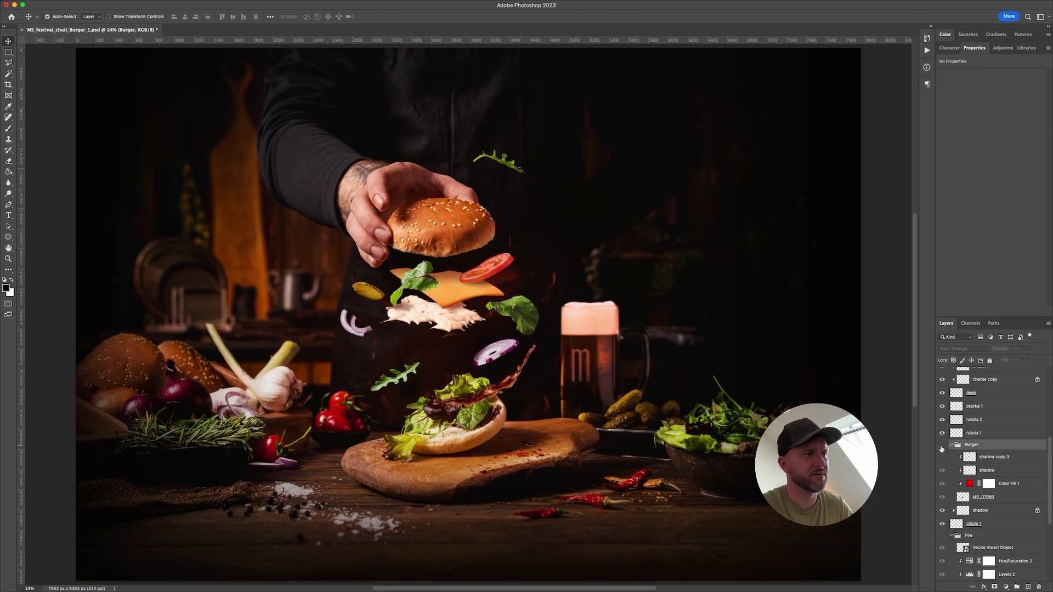
{"action": "left_click", "coordinate": [942, 446]}
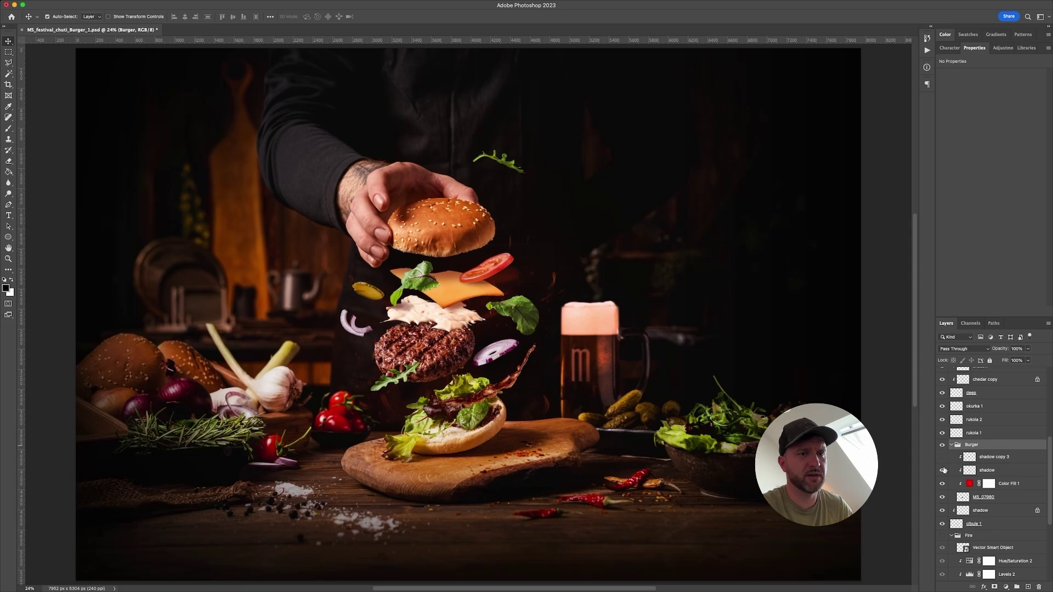
{"action": "left_click", "coordinate": [942, 470]}
{"action": "left_click", "coordinate": [942, 470]}
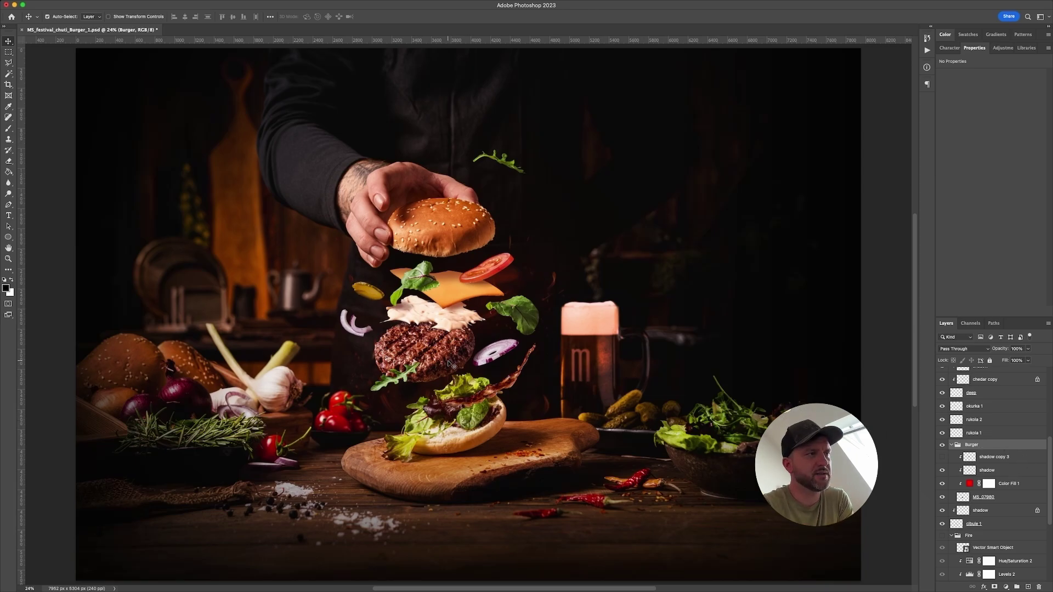
{"action": "scroll", "coordinate": [453, 233], "scroll_direction": "down", "scroll_amount": 3}
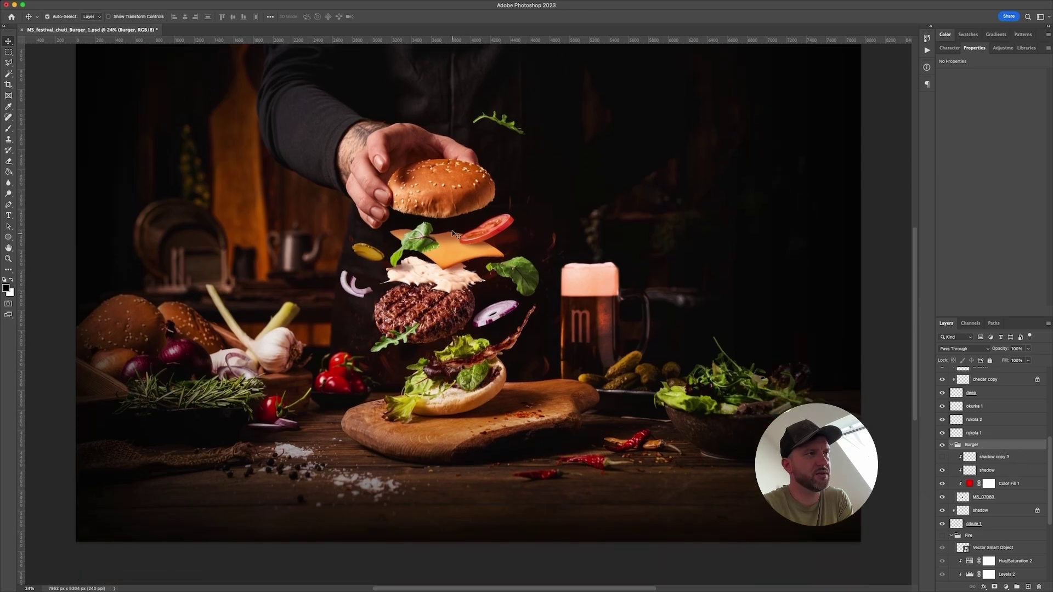
{"action": "left_click", "coordinate": [8, 194]}
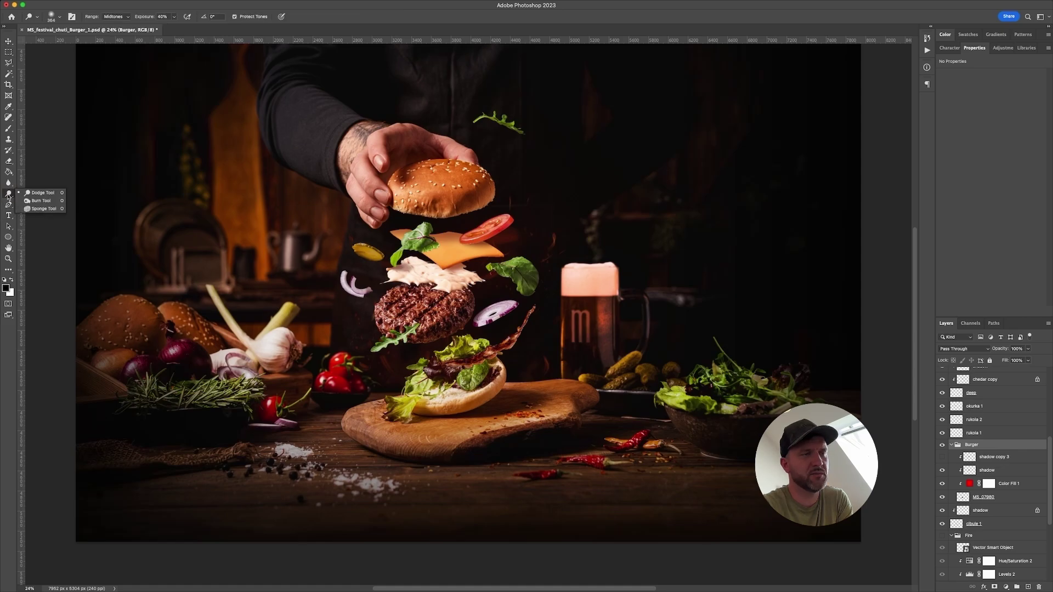
Step: Dismiss the cannot-edit-a-group alert and select the MS_07882 photo layer for dodging
{"action": "left_click", "coordinate": [602, 323]}
{"action": "left_click", "coordinate": [526, 208]}
{"action": "scroll", "coordinate": [1029, 529], "scroll_direction": "down", "scroll_amount": 5}
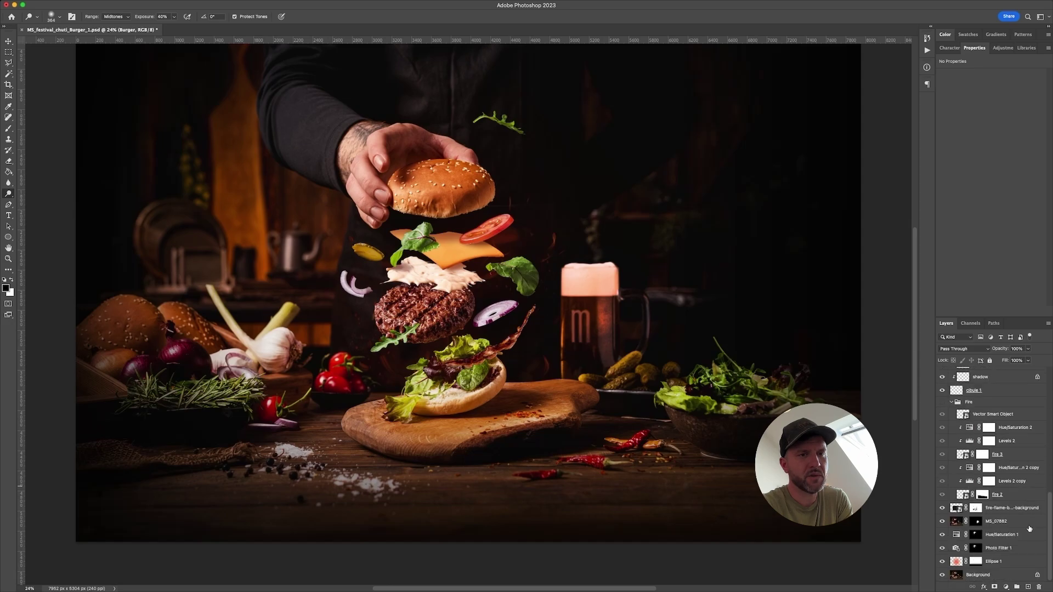
{"action": "left_click", "coordinate": [954, 522]}
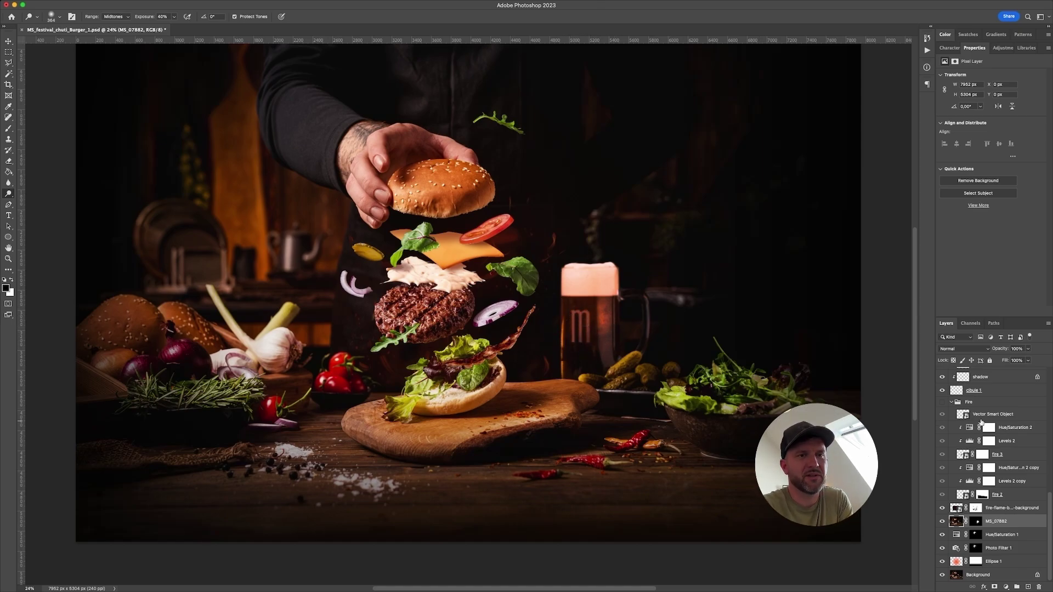
Step: Flip the ORIGINAL layer on and off repeatedly to compare, leaving it hidden
{"action": "scroll", "coordinate": [950, 414], "scroll_direction": "up", "scroll_amount": 10}
{"action": "left_click", "coordinate": [942, 389]}
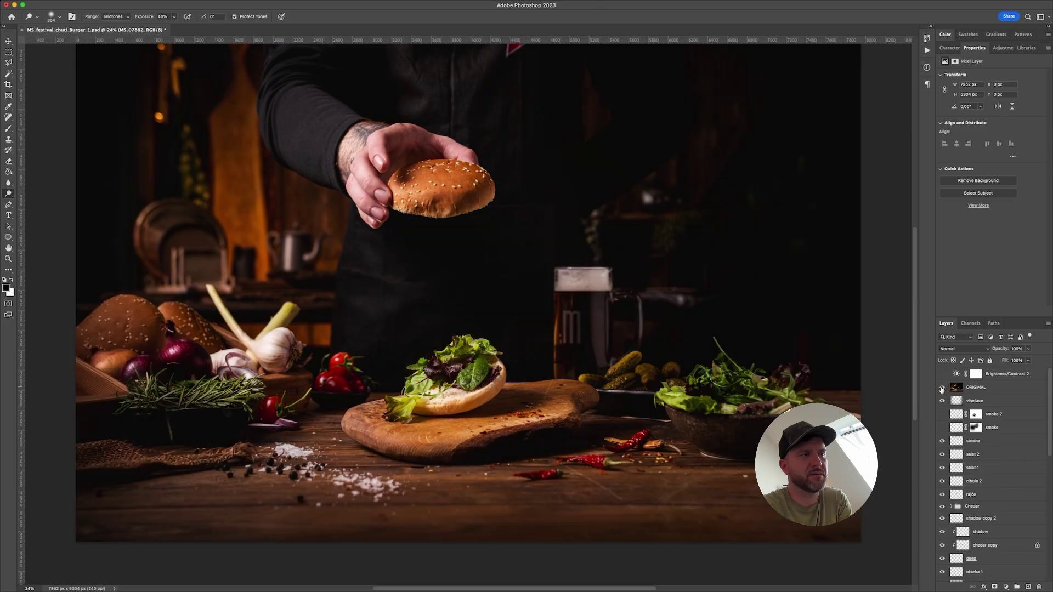
{"action": "left_click", "coordinate": [942, 389]}
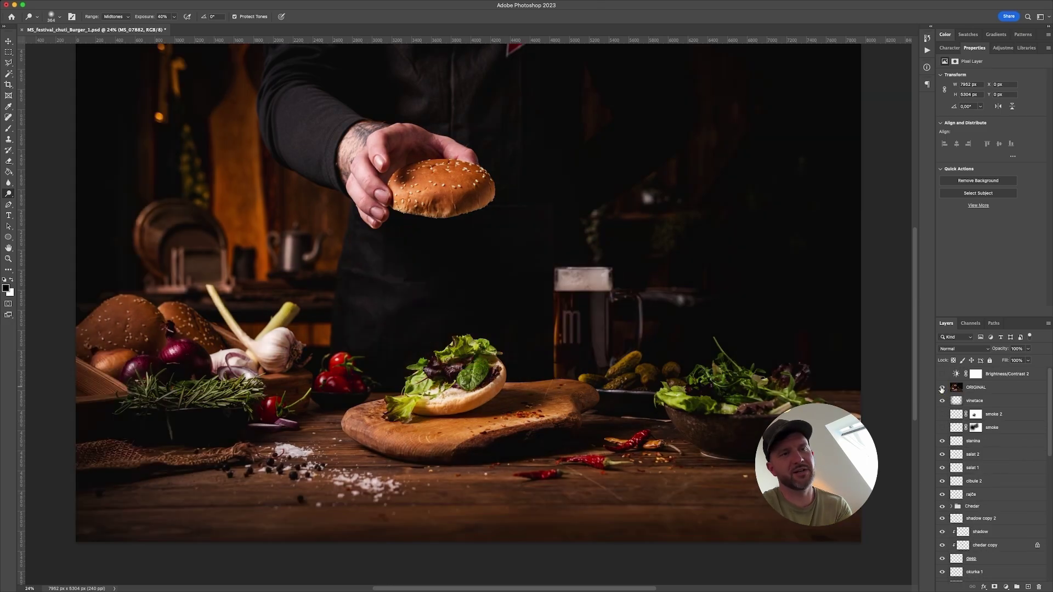
{"action": "left_click", "coordinate": [942, 388]}
{"action": "left_click", "coordinate": [941, 388]}
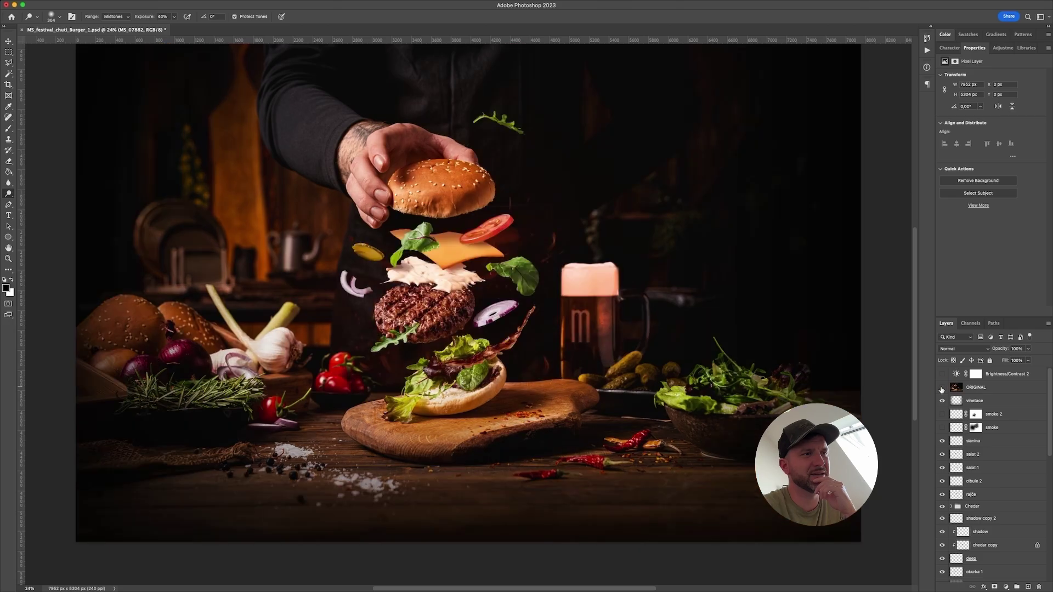
{"action": "left_click", "coordinate": [941, 388]}
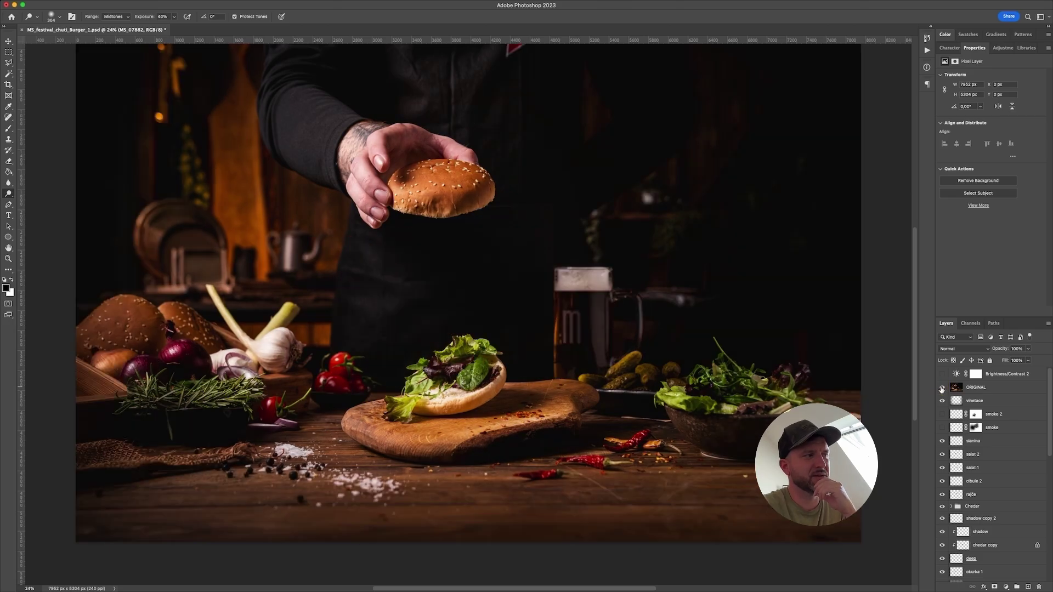
{"action": "left_click", "coordinate": [942, 388]}
{"action": "left_click", "coordinate": [942, 388]}
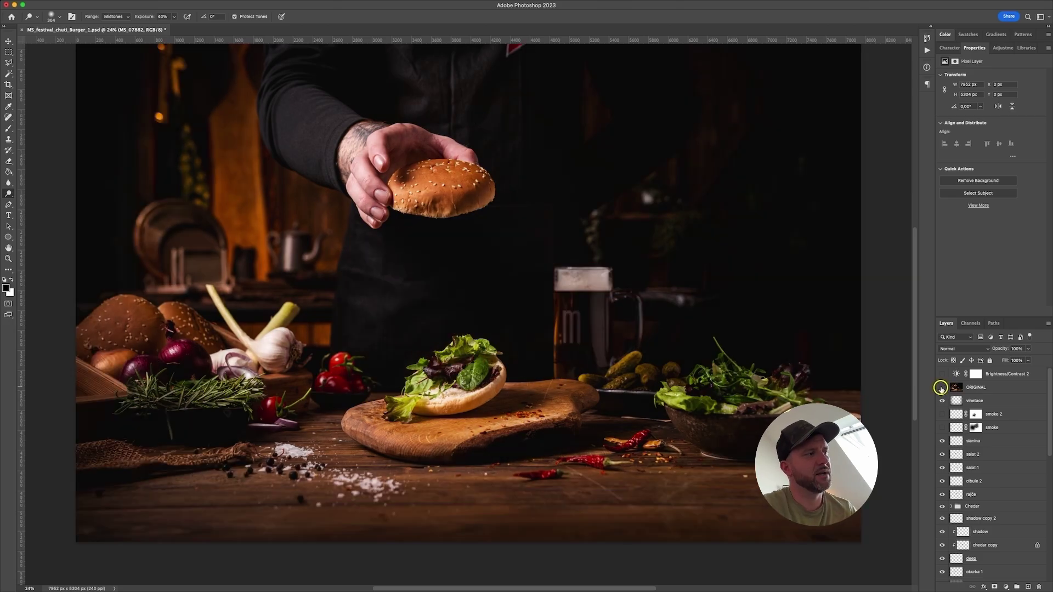
{"action": "left_click", "coordinate": [941, 388]}
{"action": "left_click", "coordinate": [941, 388]}
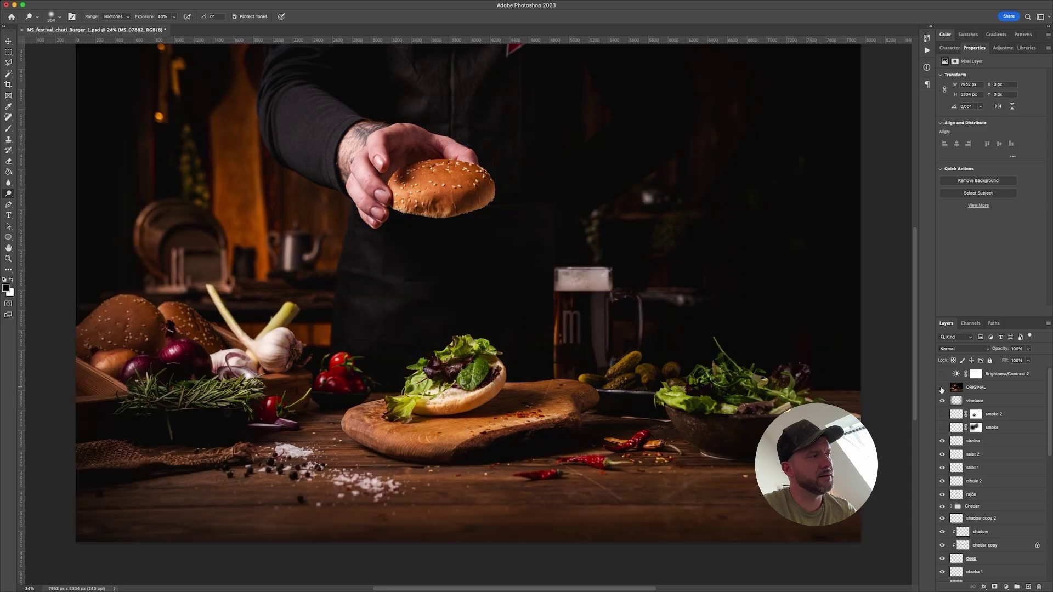
{"action": "left_click", "coordinate": [941, 389]}
{"action": "left_click", "coordinate": [941, 388]}
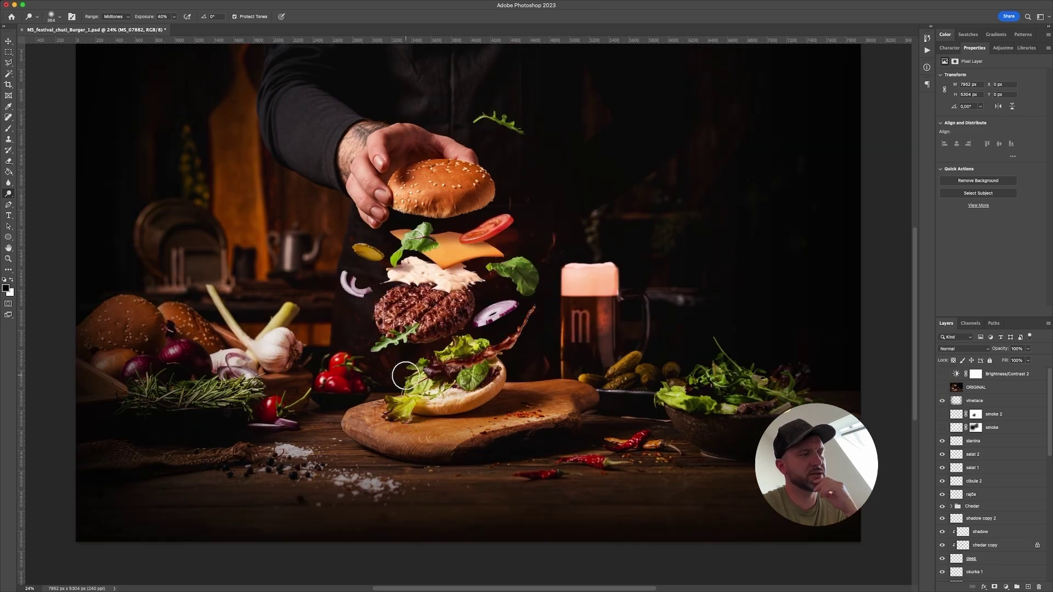
{"action": "left_click", "coordinate": [942, 388]}
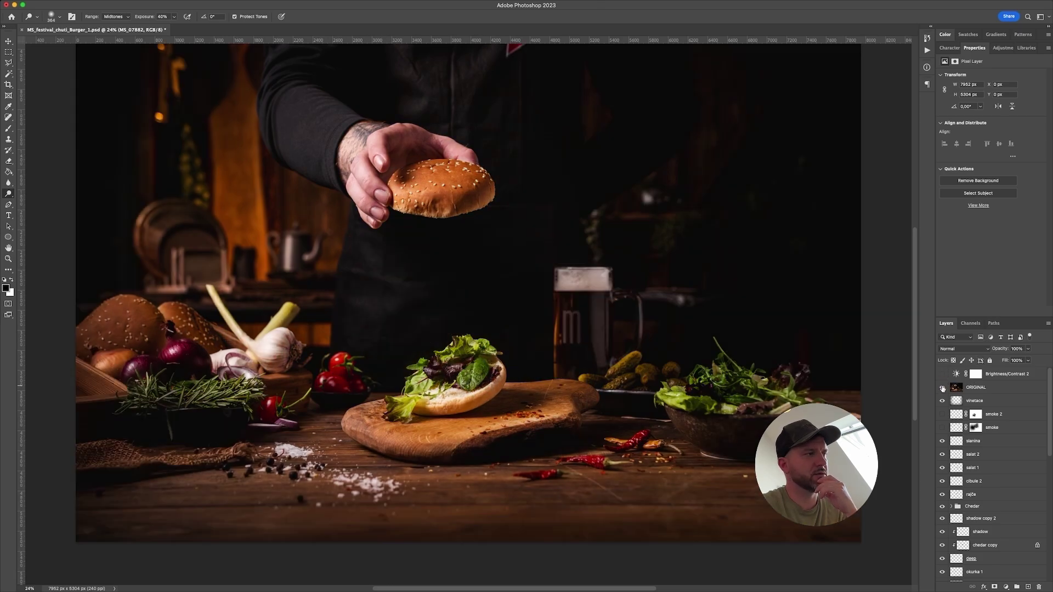
{"action": "left_click", "coordinate": [942, 388]}
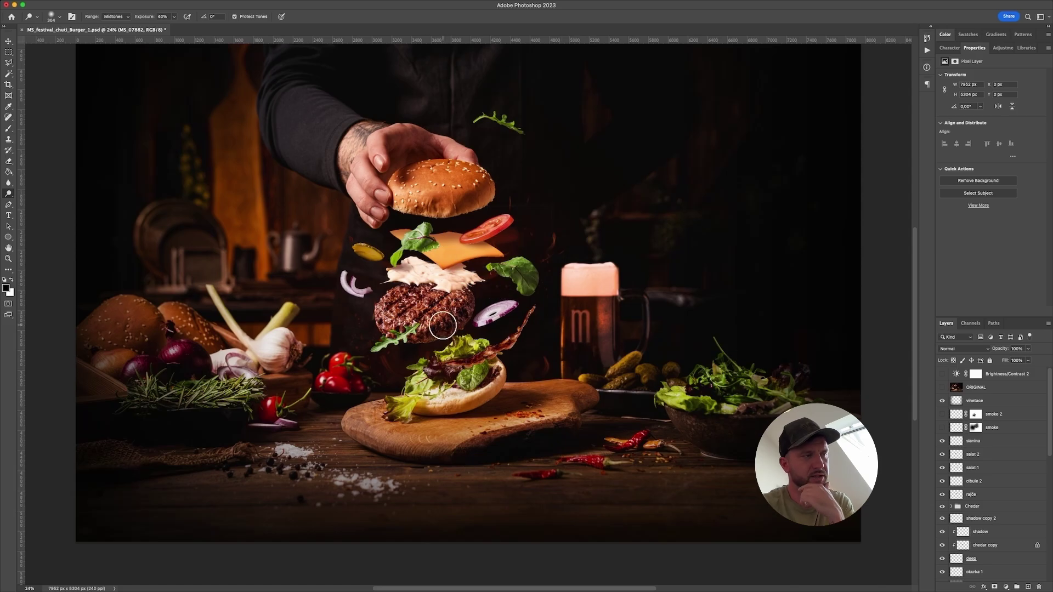
Step: Undo an accidental cheese-slice move made with the Move tool
{"action": "key", "text": "v"}
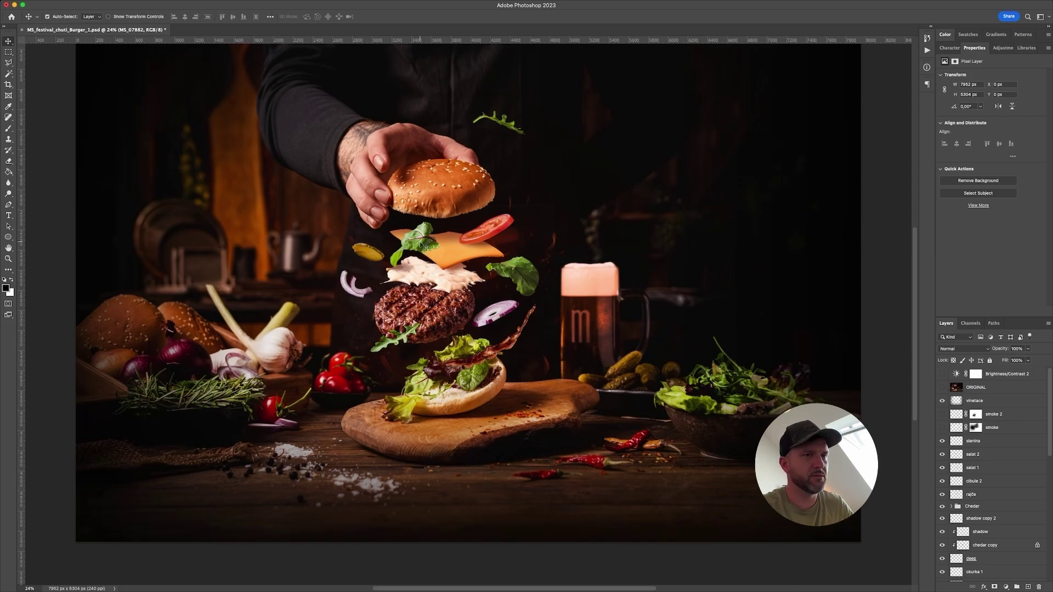
{"action": "left_click", "coordinate": [425, 247]}
{"action": "mouse_move", "coordinate": [458, 252]}
{"action": "left_mouse_down"}
{"action": "mouse_move", "coordinate": [500, 273]}
{"action": "mouse_move", "coordinate": [486, 302]}
{"action": "left_mouse_up"}
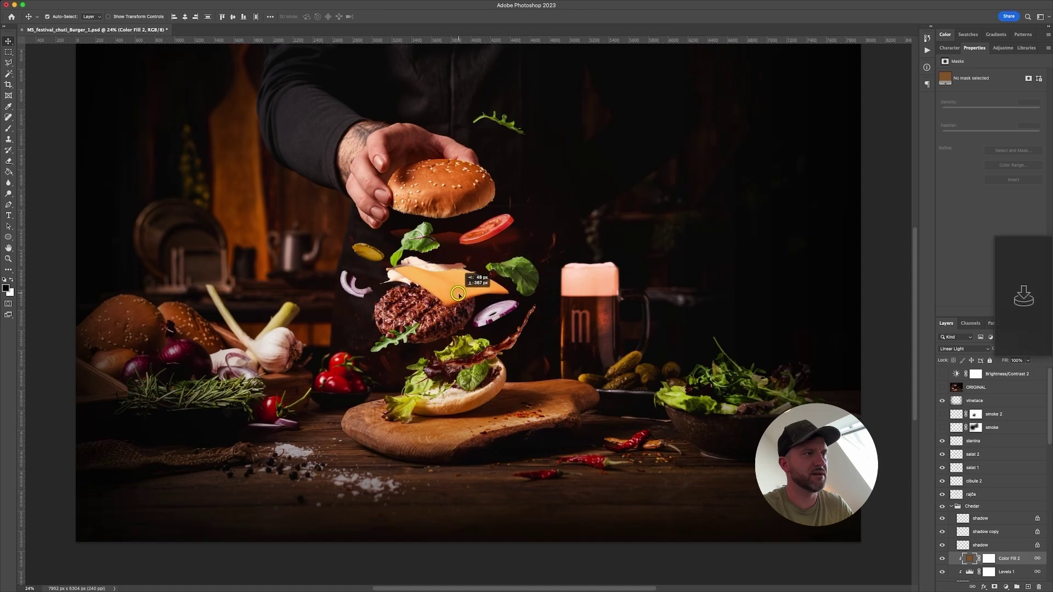
{"action": "key", "text": "super+z"}
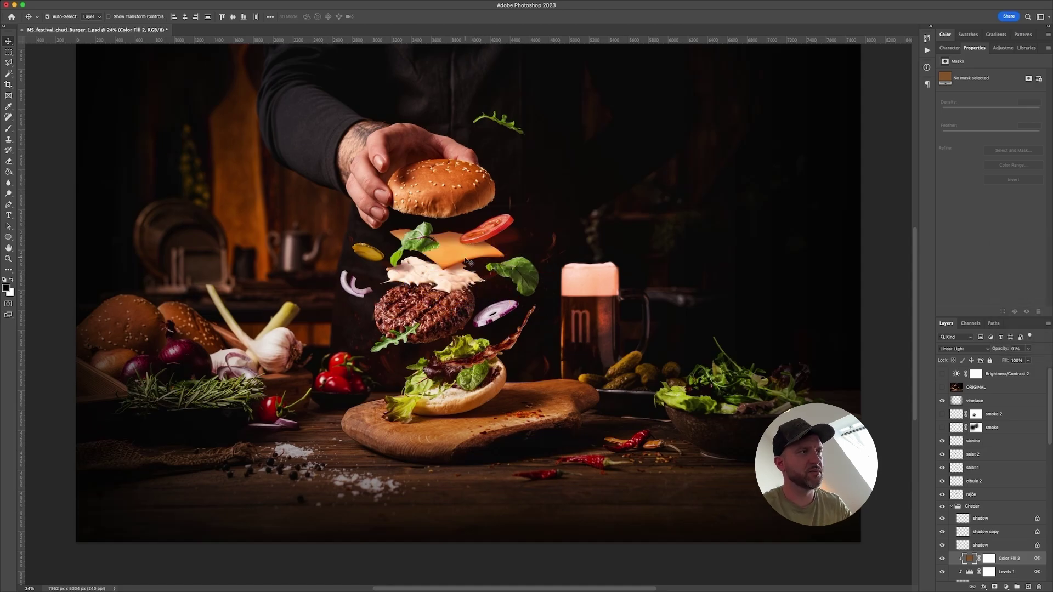
Step: Show shadow copy 2 and shift the salat 2 leaf left to X 3163, Y 2117 px
{"action": "left_click", "coordinate": [407, 276]}
{"action": "scroll", "coordinate": [966, 488], "scroll_direction": "down", "scroll_amount": 3}
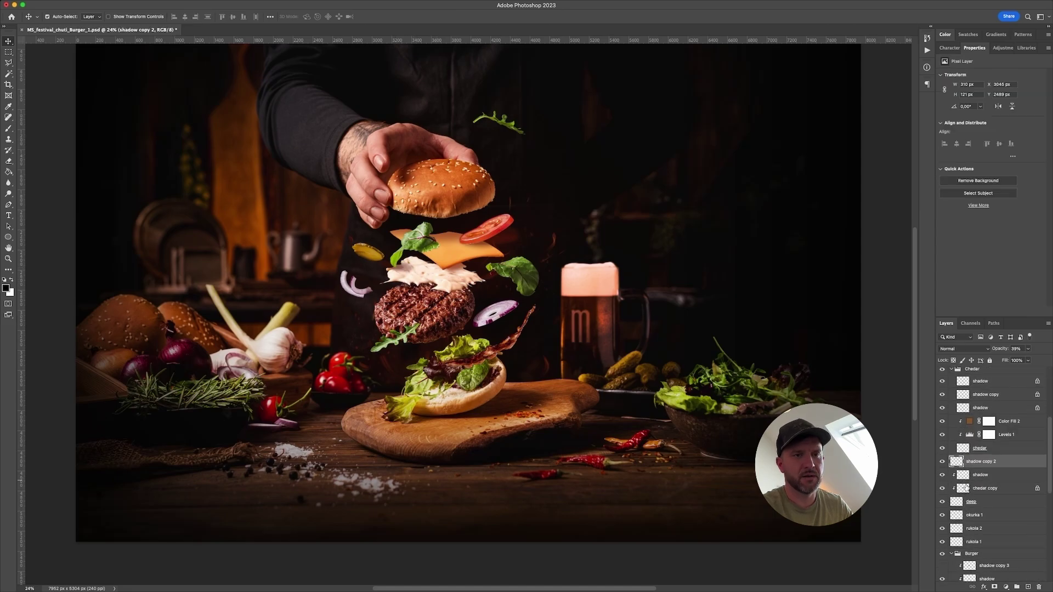
{"action": "scroll", "coordinate": [971, 466], "scroll_direction": "down", "scroll_amount": 1}
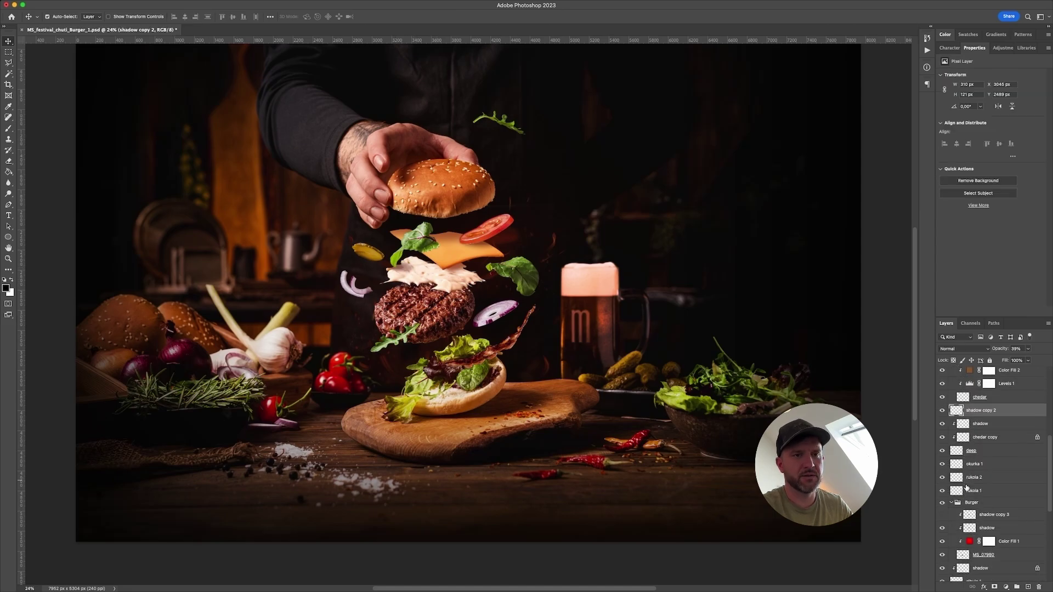
{"action": "left_click", "coordinate": [942, 411]}
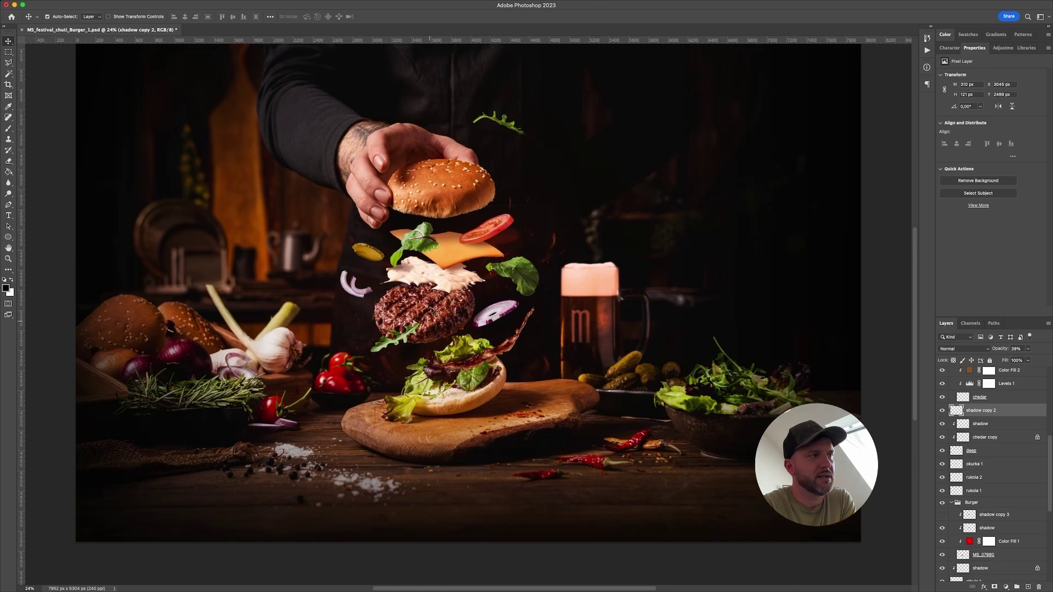
{"action": "mouse_move", "coordinate": [435, 252]}
{"action": "left_mouse_down"}
{"action": "mouse_move", "coordinate": [406, 250]}
{"action": "mouse_move", "coordinate": [427, 245]}
{"action": "left_mouse_up"}
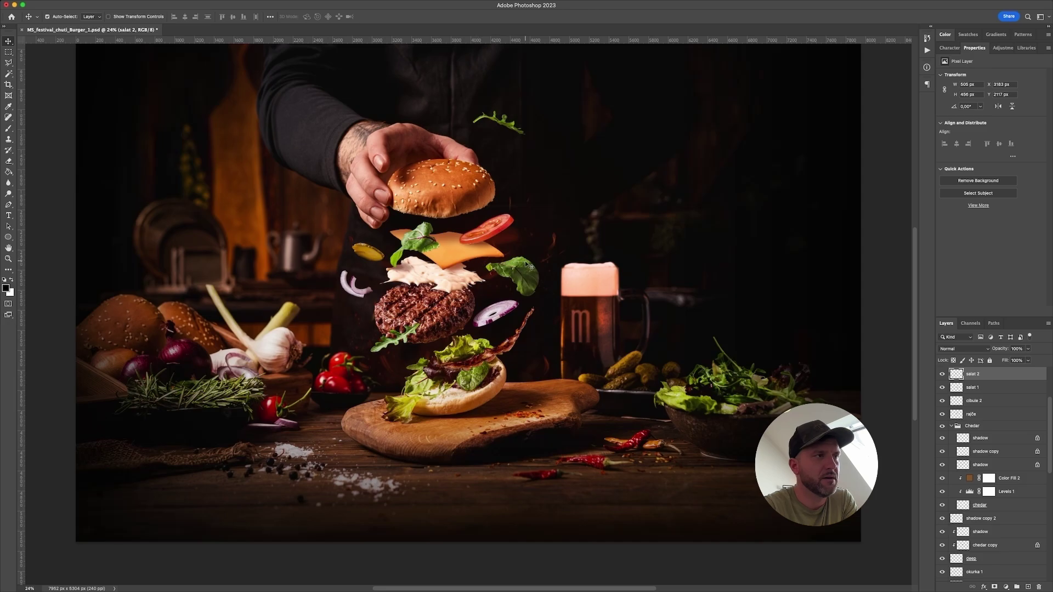
Step: Select the lettuce and cheese layers and nudge the cheese slice slightly down
{"action": "scroll", "coordinate": [527, 265], "scroll_direction": "up", "scroll_amount": 3}
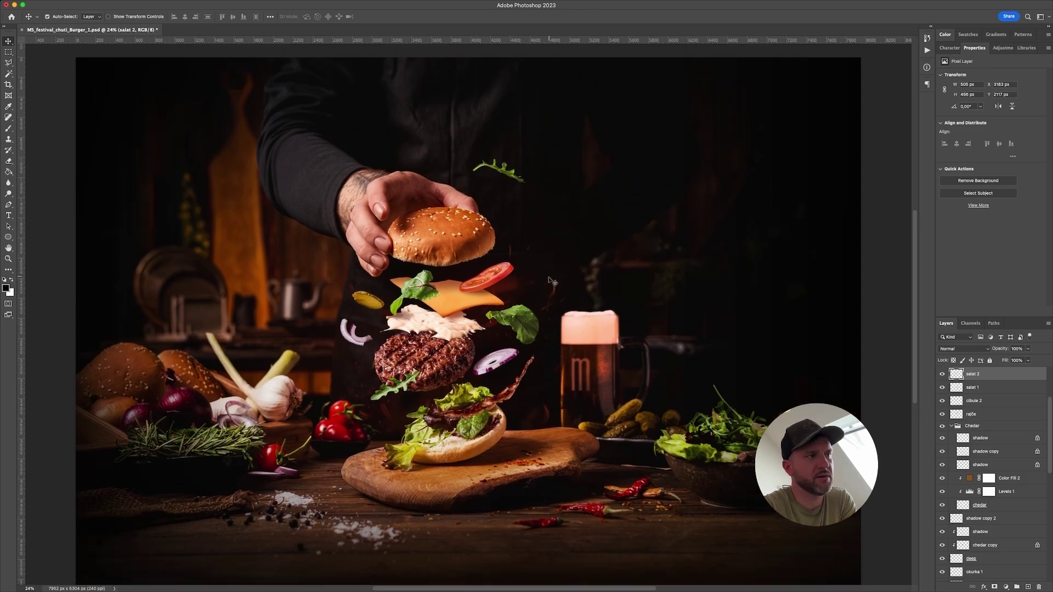
{"action": "scroll", "coordinate": [551, 281], "scroll_direction": "down", "scroll_amount": 2}
{"action": "scroll", "coordinate": [995, 459], "scroll_direction": "down", "scroll_amount": 1}
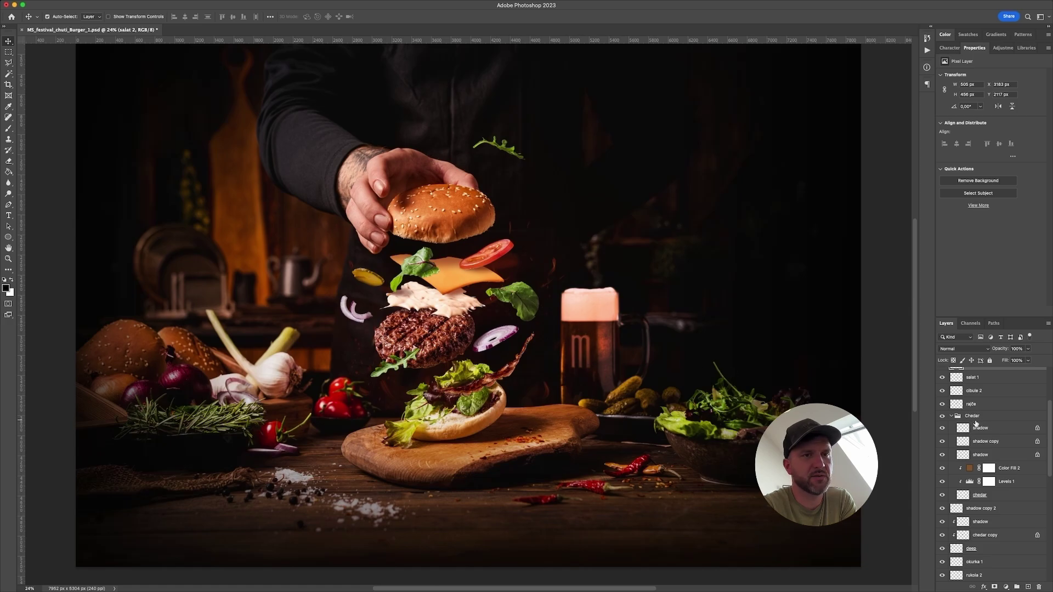
{"action": "scroll", "coordinate": [975, 425], "scroll_direction": "up", "scroll_amount": 5}
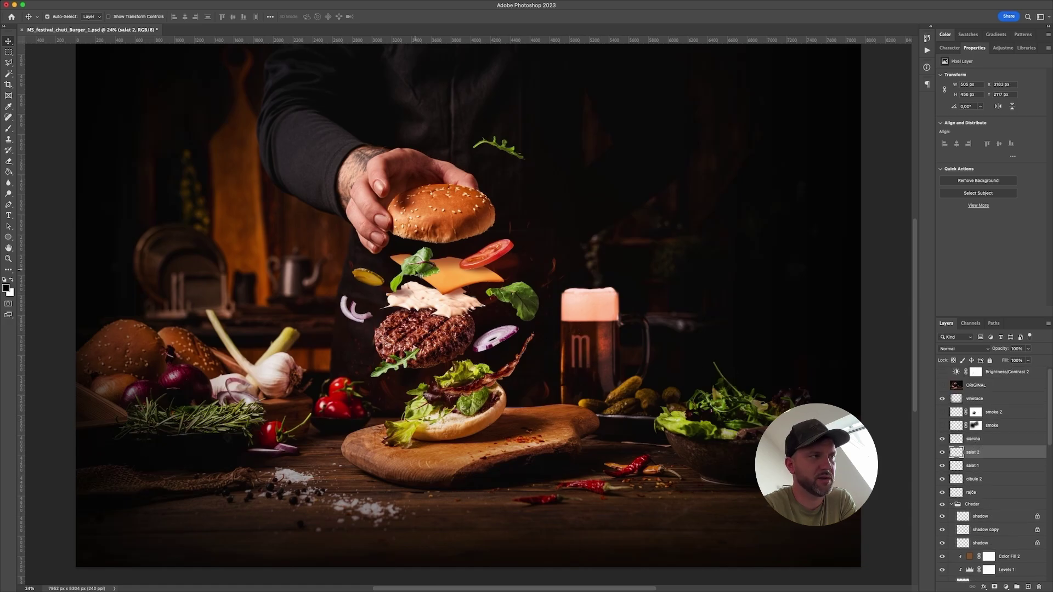
{"action": "left_click", "coordinate": [529, 307]}
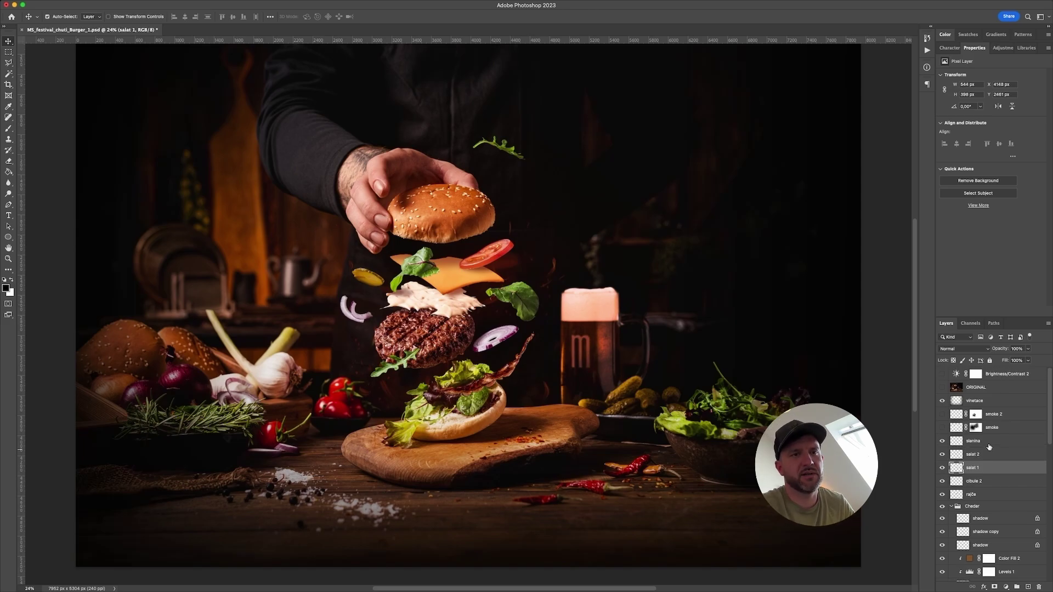
{"action": "scroll", "coordinate": [989, 447], "scroll_direction": "down", "scroll_amount": 5}
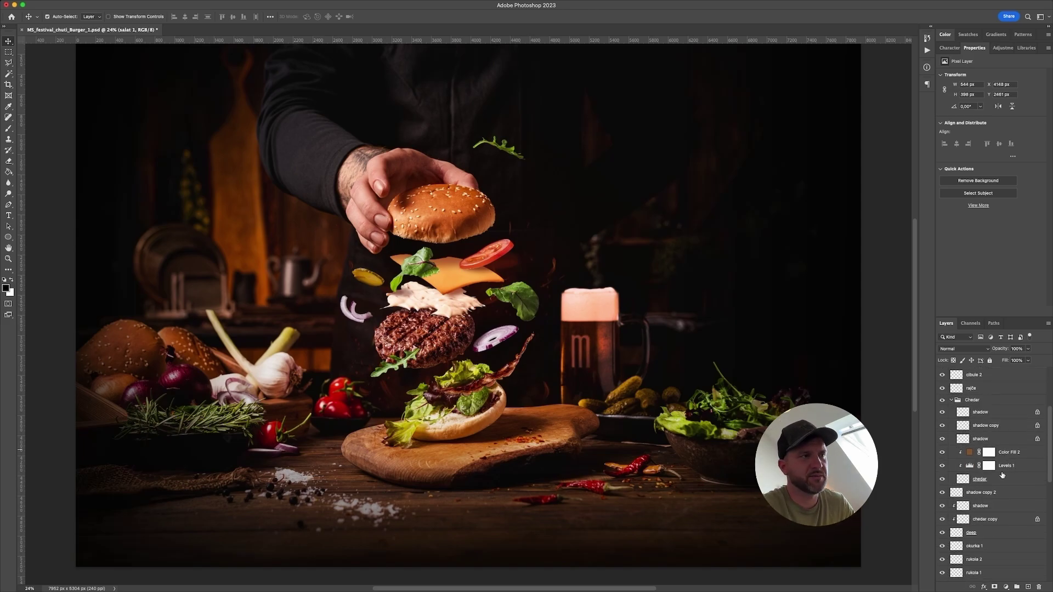
{"action": "left_click", "coordinate": [456, 302]}
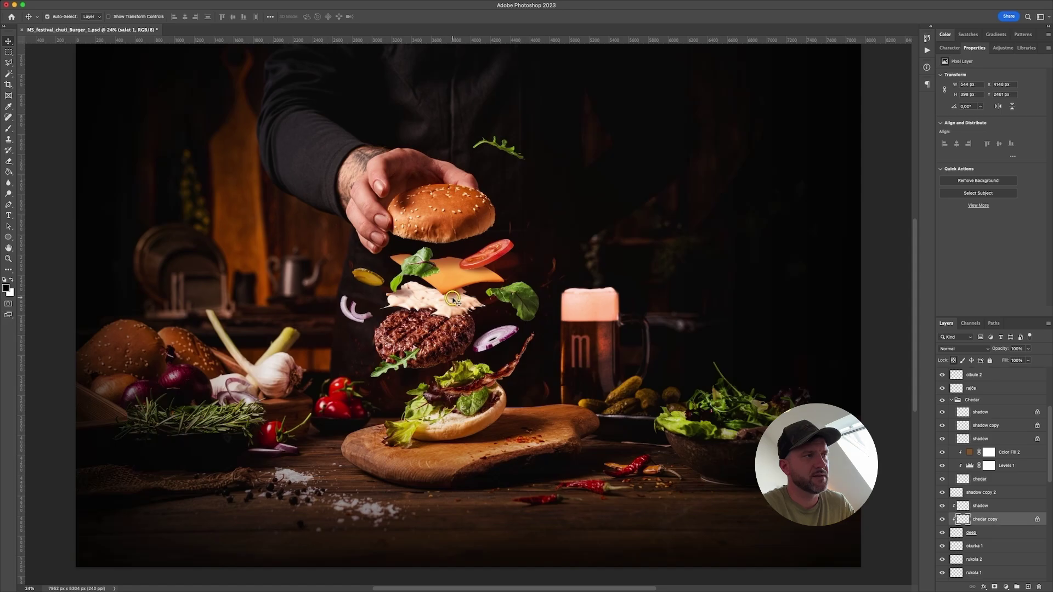
{"action": "mouse_move", "coordinate": [451, 277]}
{"action": "left_mouse_down"}
{"action": "mouse_move", "coordinate": [451, 296]}
{"action": "mouse_move", "coordinate": [450, 278]}
{"action": "left_mouse_up"}
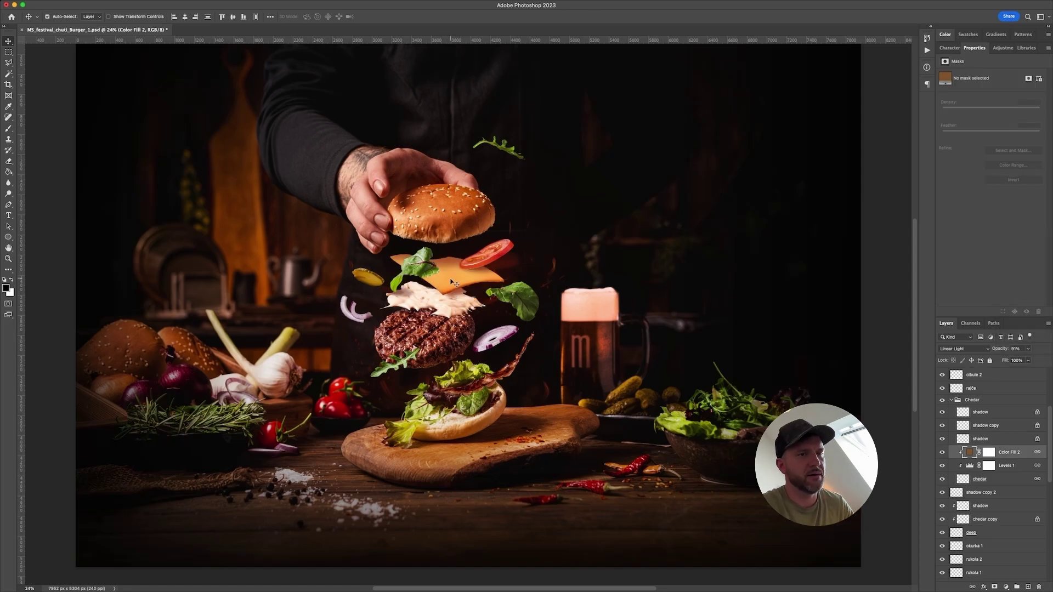
Step: Toggle the three Chedar shadow layers and clip them to the cheese
{"action": "left_click", "coordinate": [982, 439]}
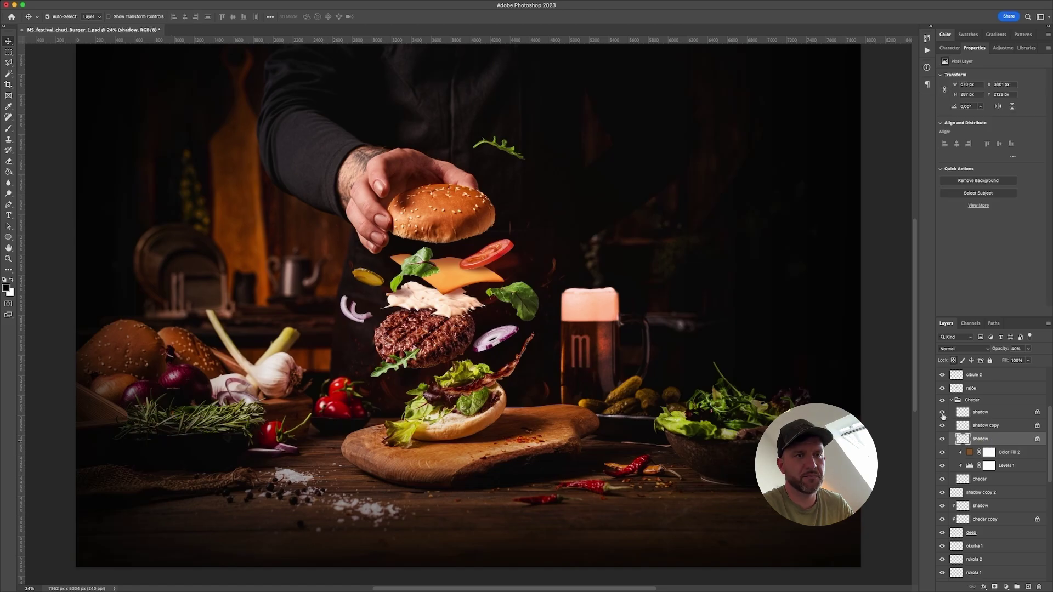
{"action": "left_click_drag", "start_coordinate": [943, 413], "coordinate": [943, 438]}
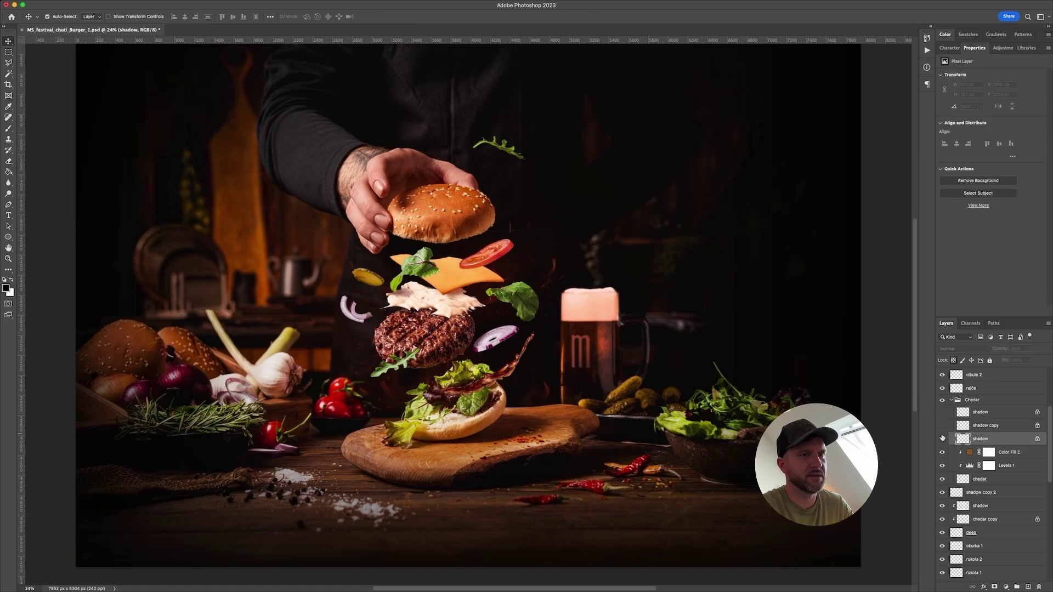
{"action": "left_click", "coordinate": [942, 438]}
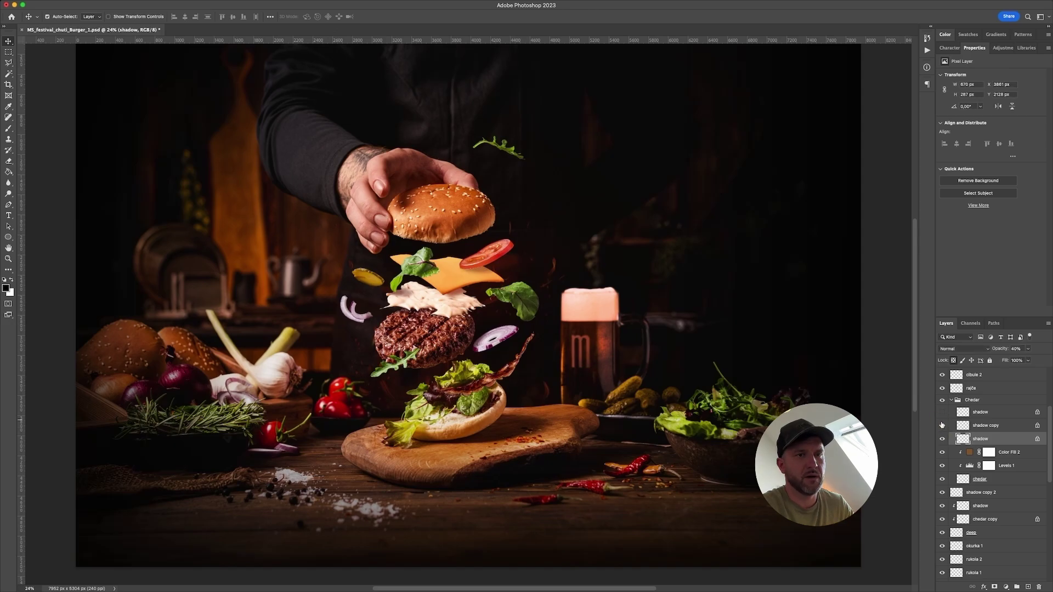
{"action": "left_click_drag", "start_coordinate": [941, 425], "coordinate": [942, 412]}
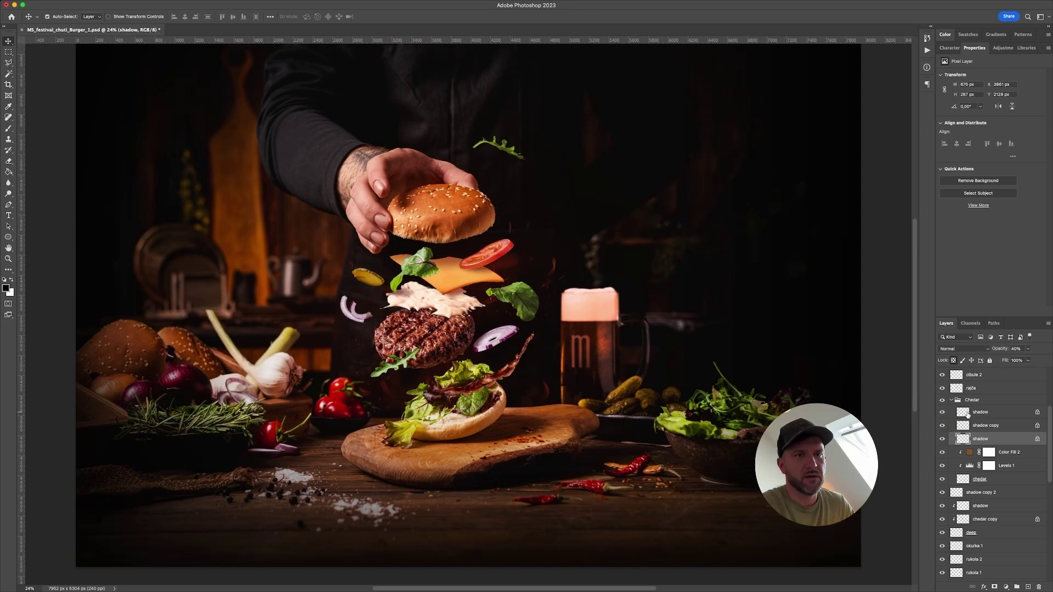
{"action": "left_click", "coordinate": [993, 414]}
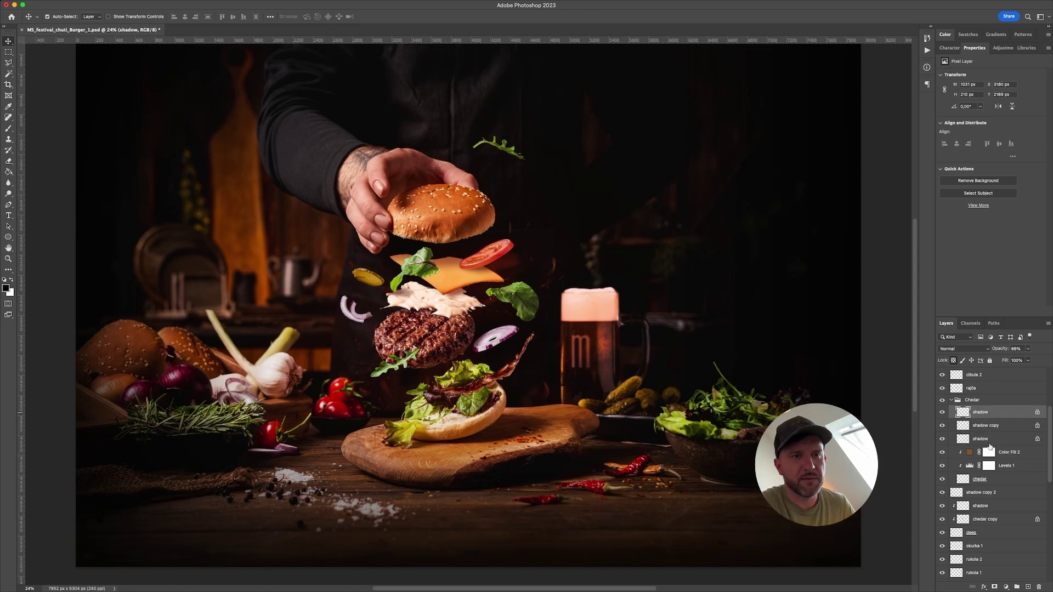
{"action": "left_click", "coordinate": [997, 442]}
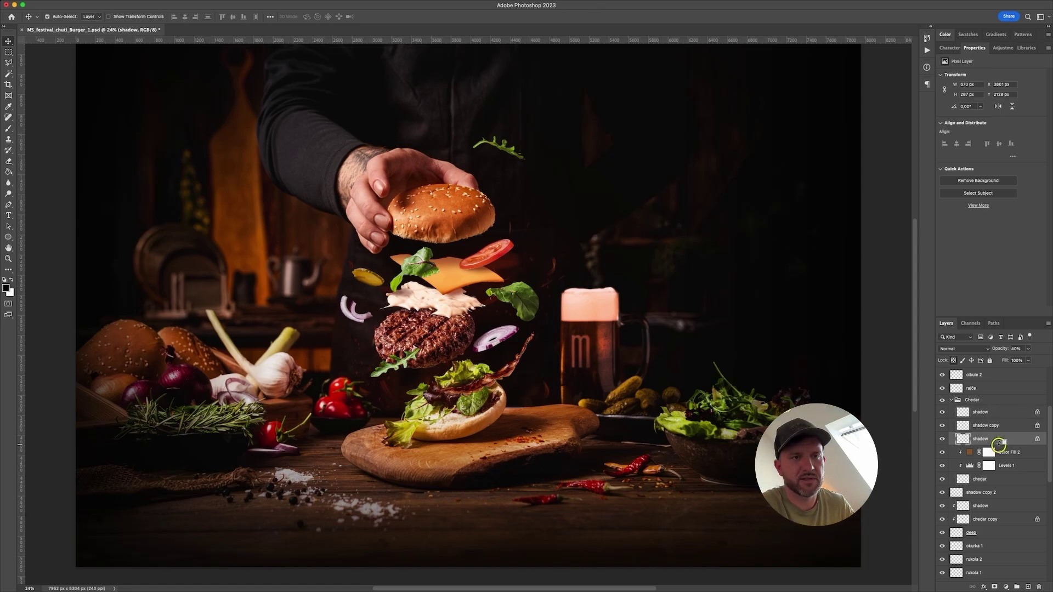
{"action": "left_click", "coordinate": [999, 443], "text": "alt"}
{"action": "left_click", "coordinate": [993, 415], "text": "alt"}
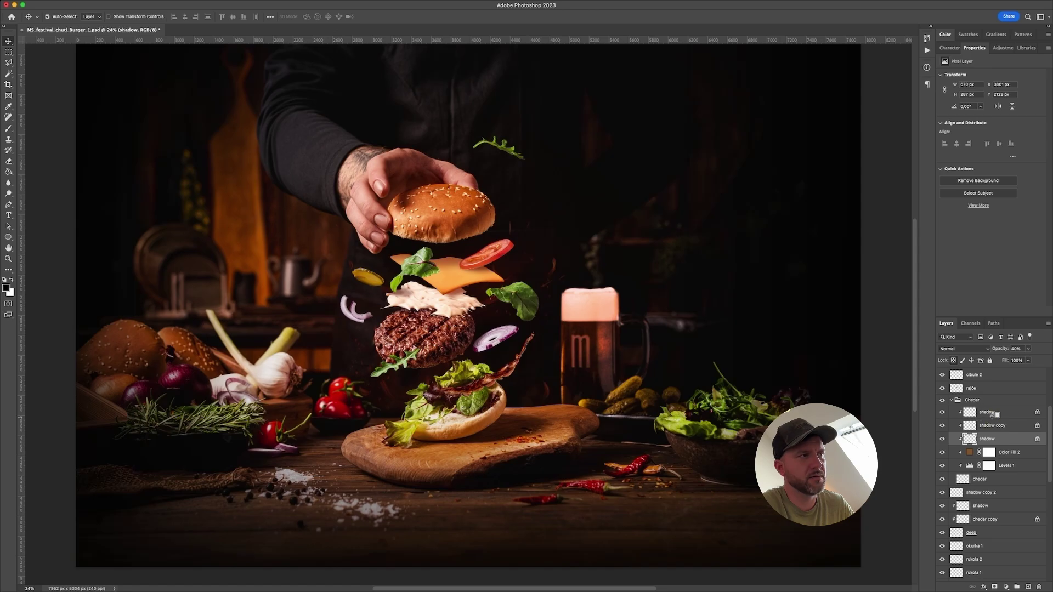
Step: Load the cheese outline as a selection, check the shadow layers, then deselect
{"action": "left_click", "coordinate": [967, 480]}
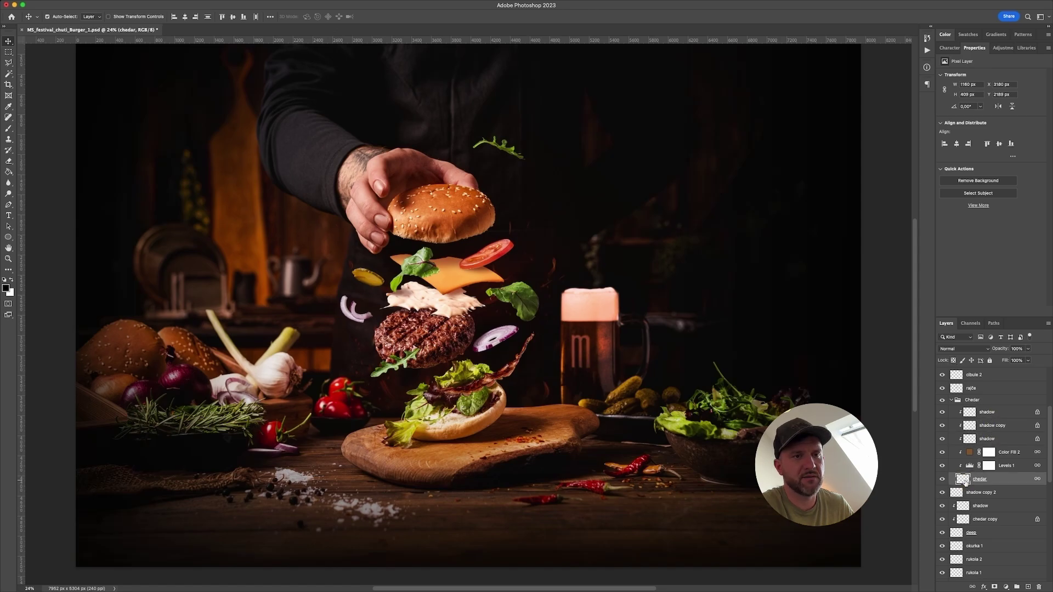
{"action": "left_click", "coordinate": [963, 480], "text": "ctrl"}
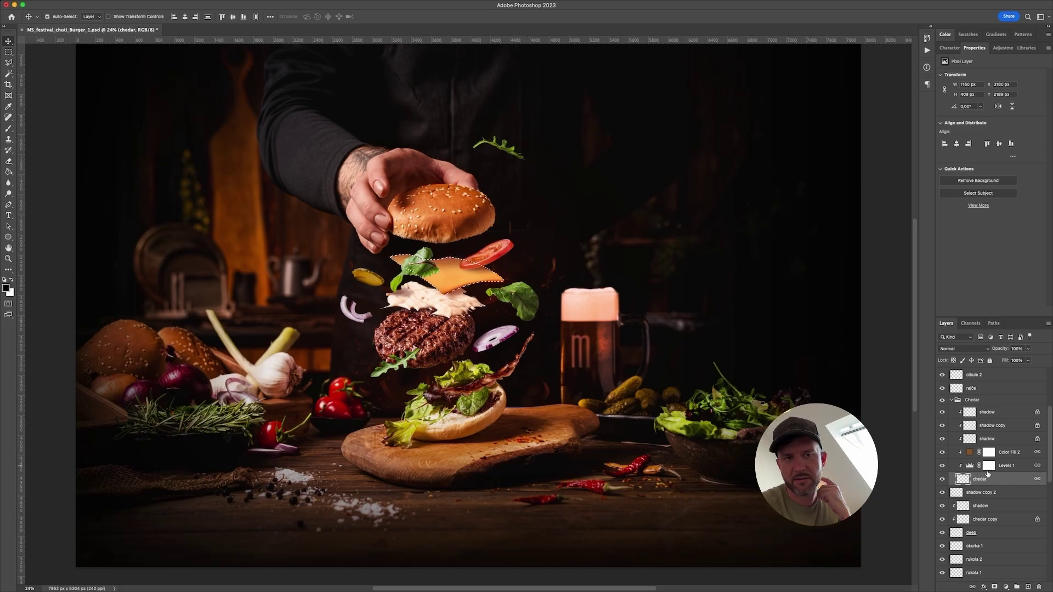
{"action": "left_click", "coordinate": [996, 414]}
{"action": "left_click", "coordinate": [993, 426]}
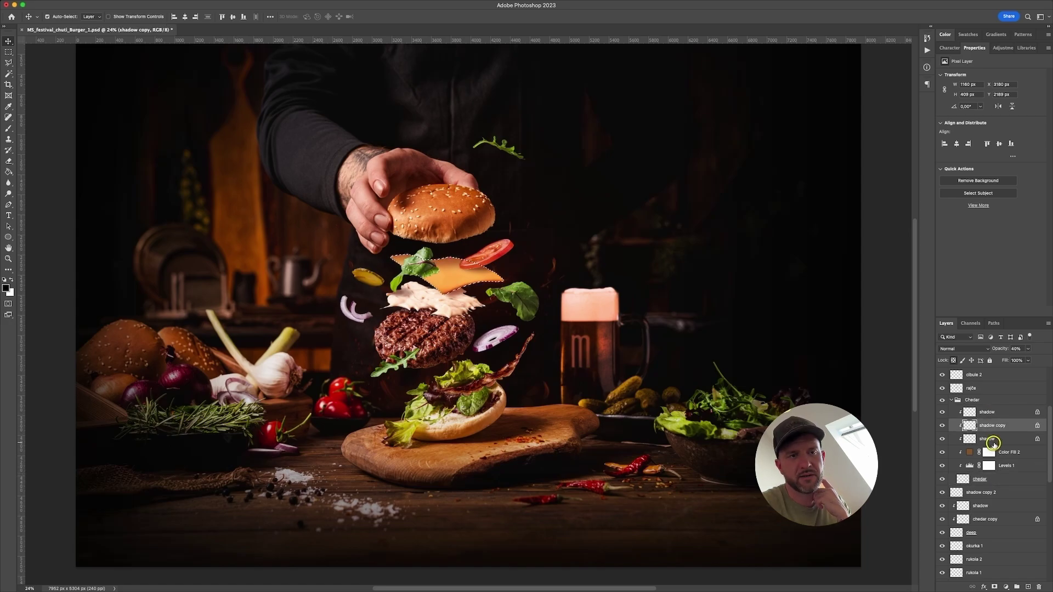
{"action": "left_click", "coordinate": [992, 413]}
{"action": "key", "text": "m"}
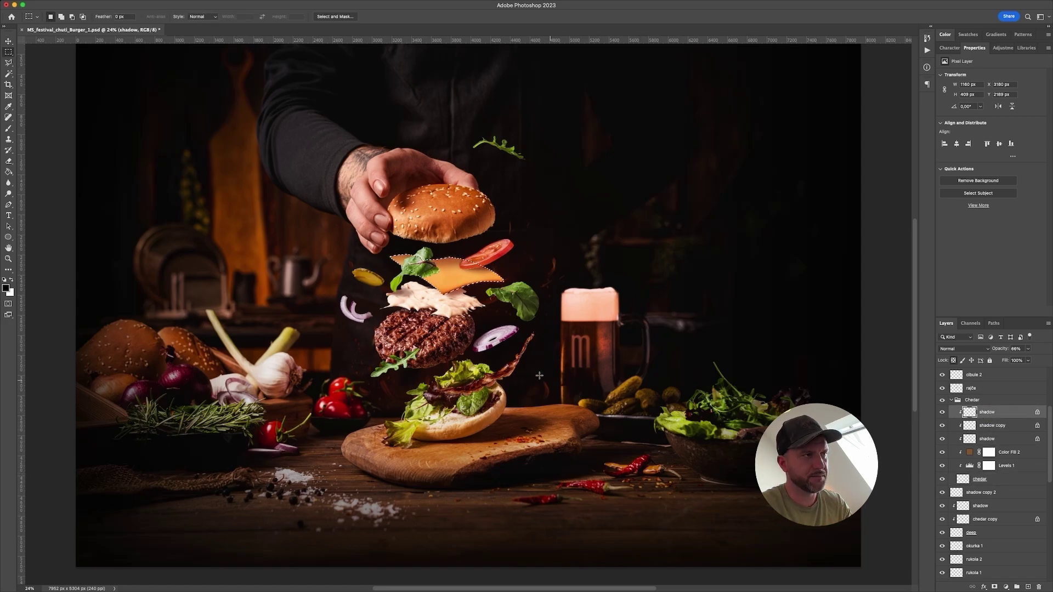
{"action": "left_click", "coordinate": [491, 325]}
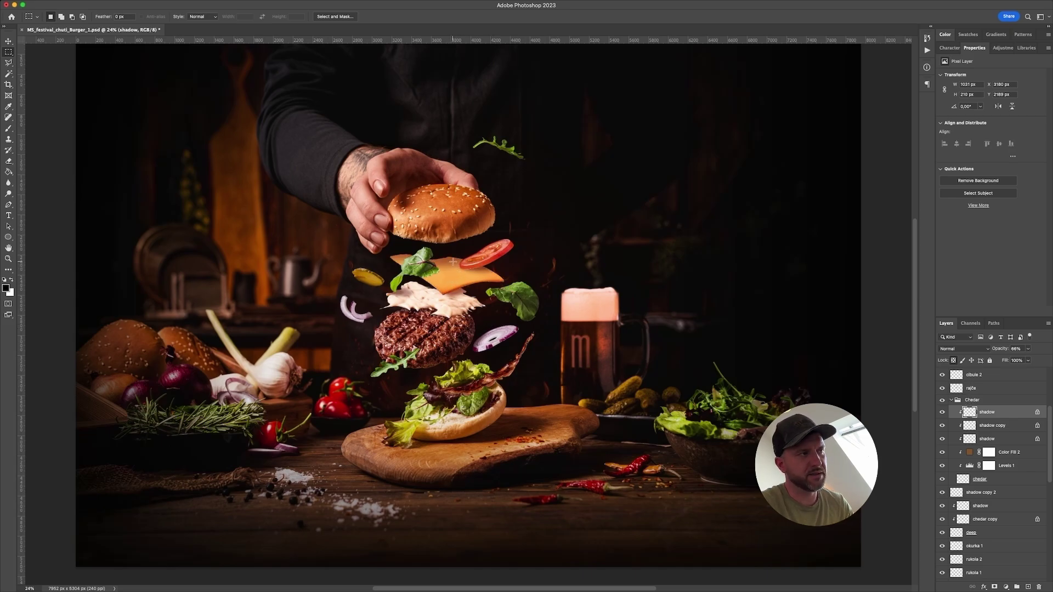
{"action": "key", "text": "v"}
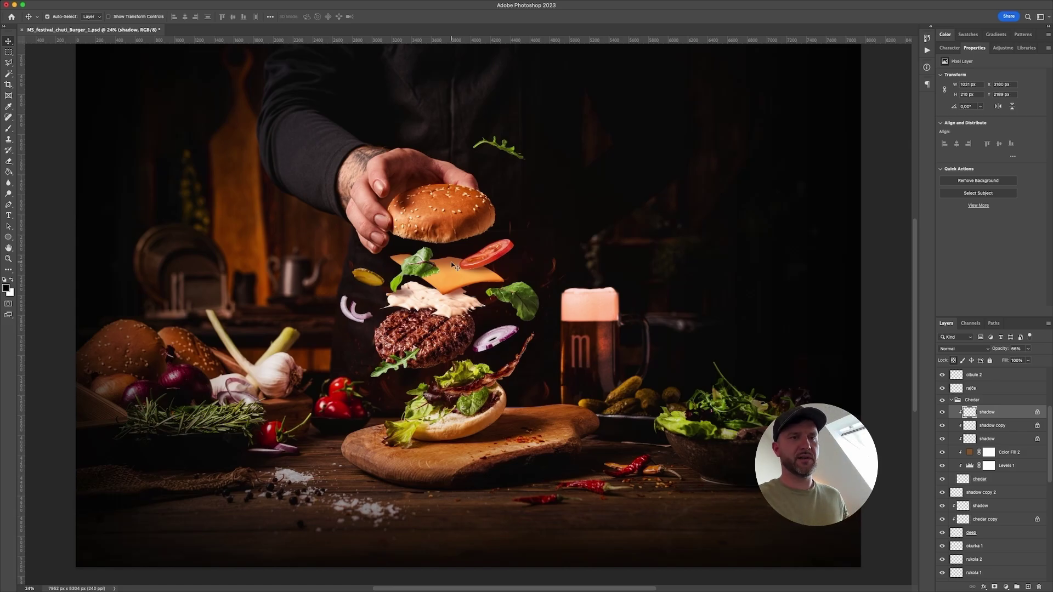
Step: Clip shadow copy 2 into the chedar copy group, then check the deep layer hidden
{"action": "scroll", "coordinate": [452, 265], "scroll_direction": "down", "scroll_amount": 2}
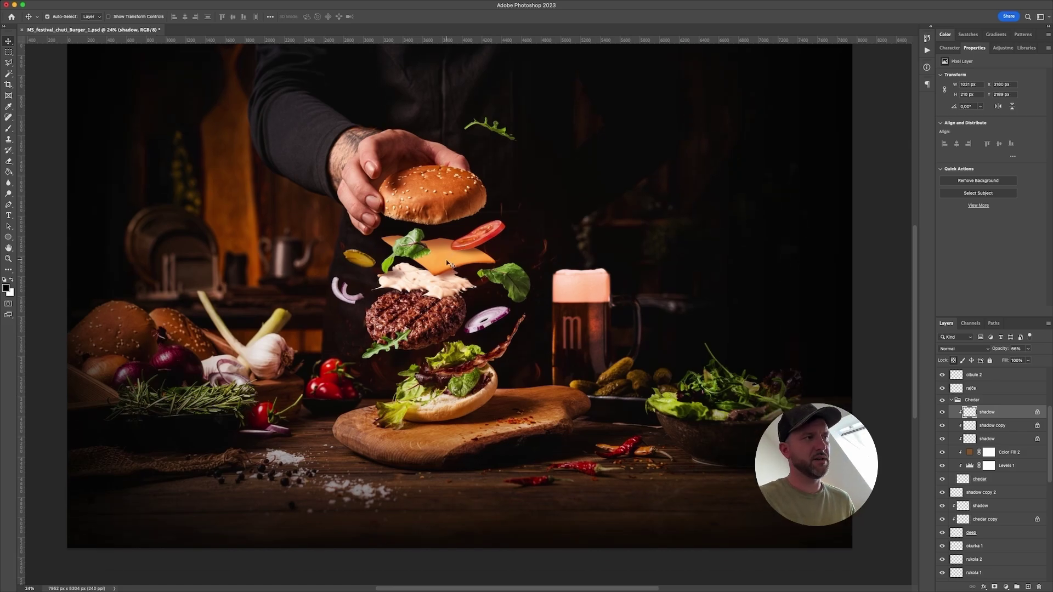
{"action": "scroll", "coordinate": [450, 267], "scroll_direction": "up", "scroll_amount": 3}
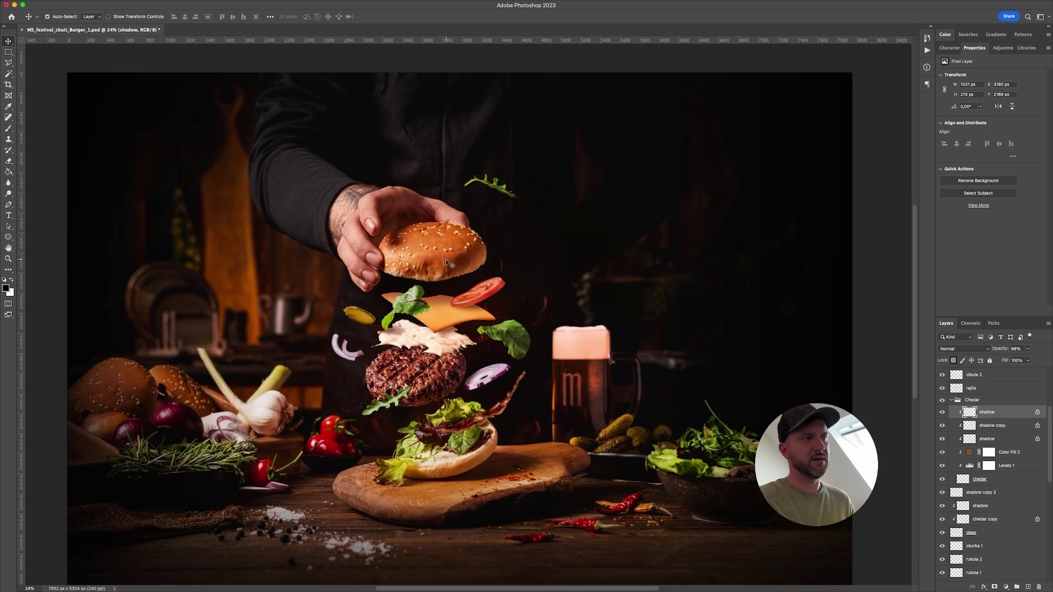
{"action": "left_click", "coordinate": [448, 334]}
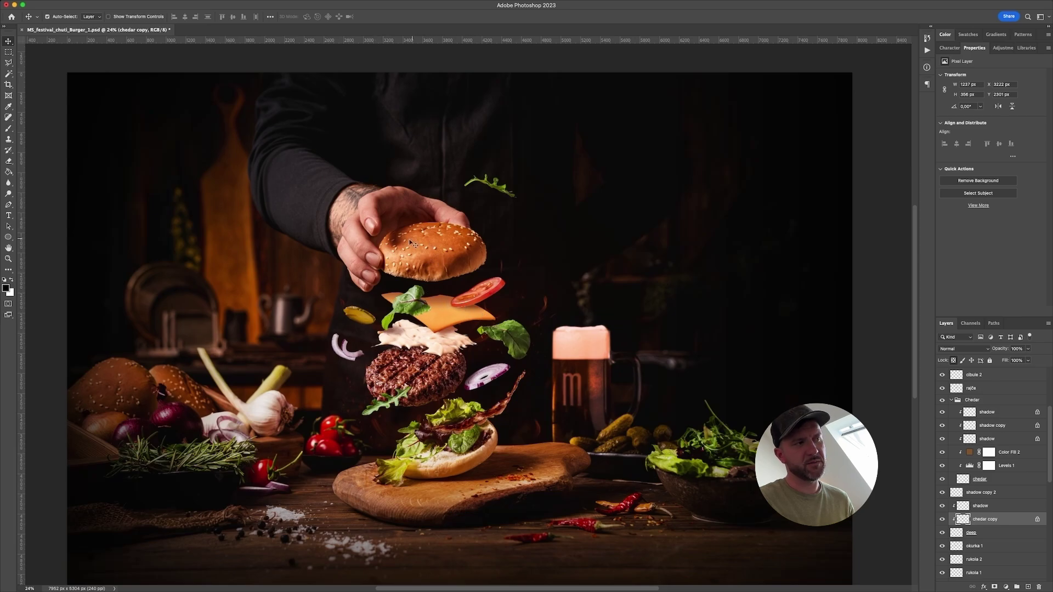
{"action": "scroll", "coordinate": [477, 286], "scroll_direction": "down", "scroll_amount": 2}
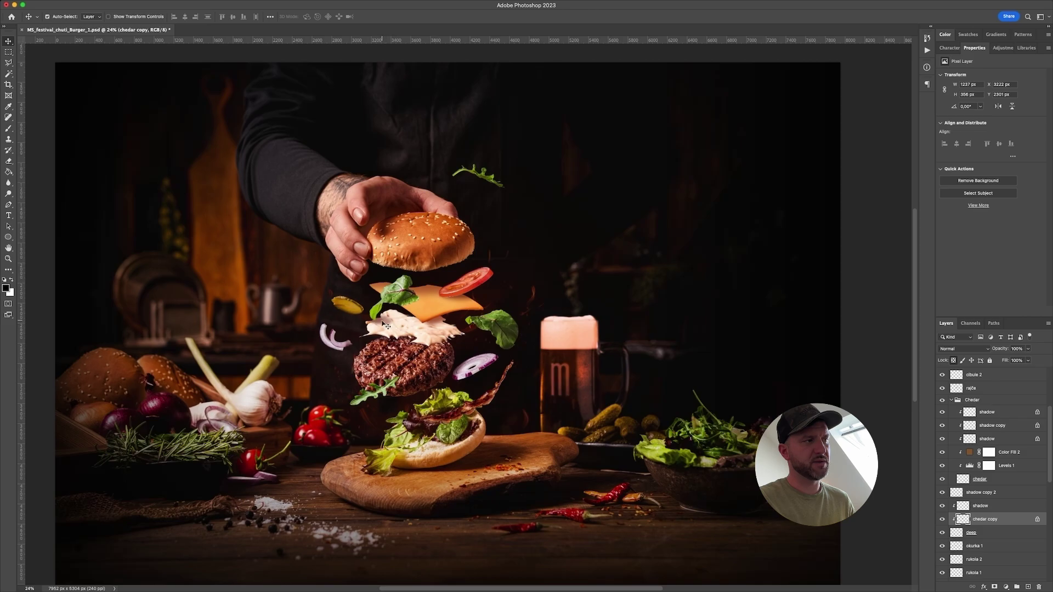
{"action": "left_click", "coordinate": [386, 325]}
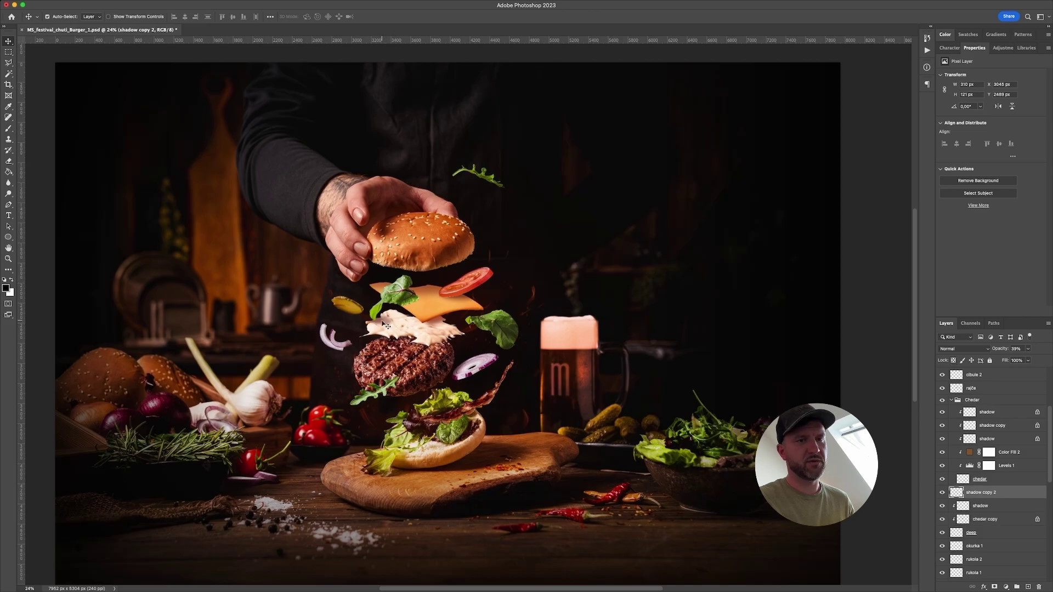
{"action": "left_click", "coordinate": [989, 498], "text": "alt"}
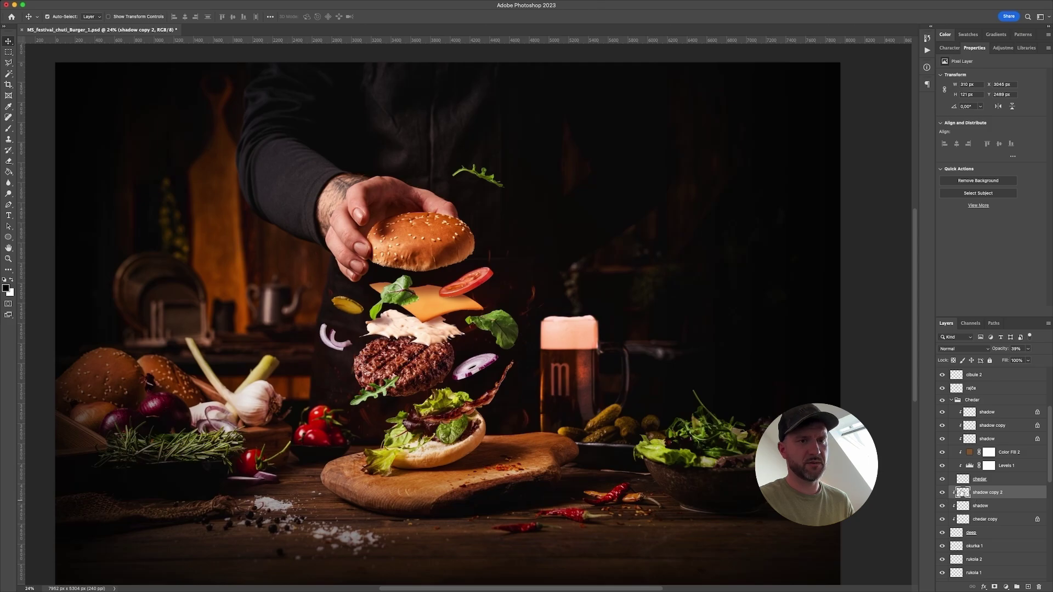
{"action": "left_click", "coordinate": [983, 532]}
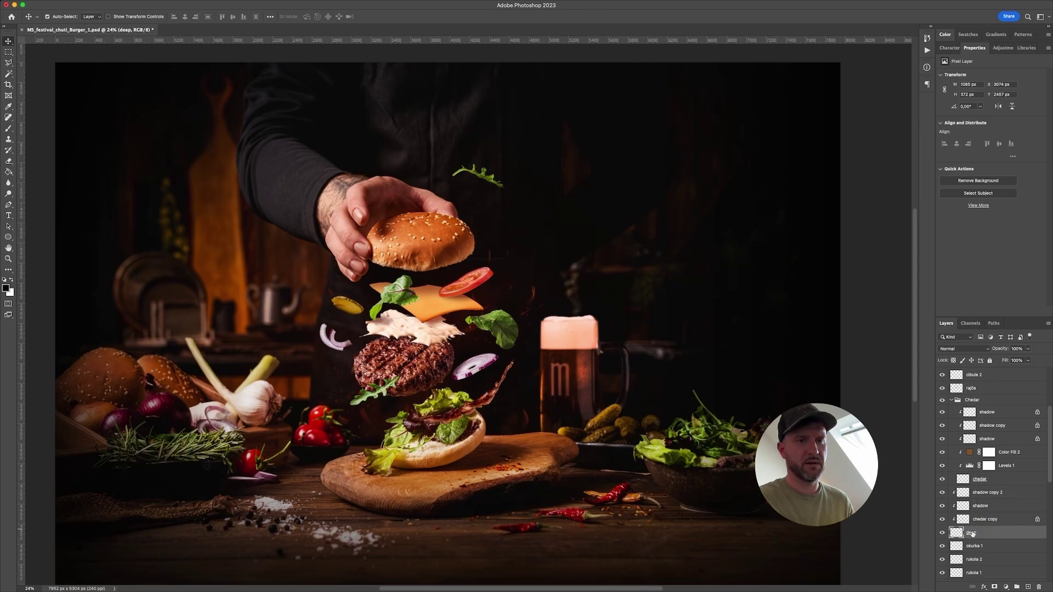
{"action": "left_click", "coordinate": [941, 533]}
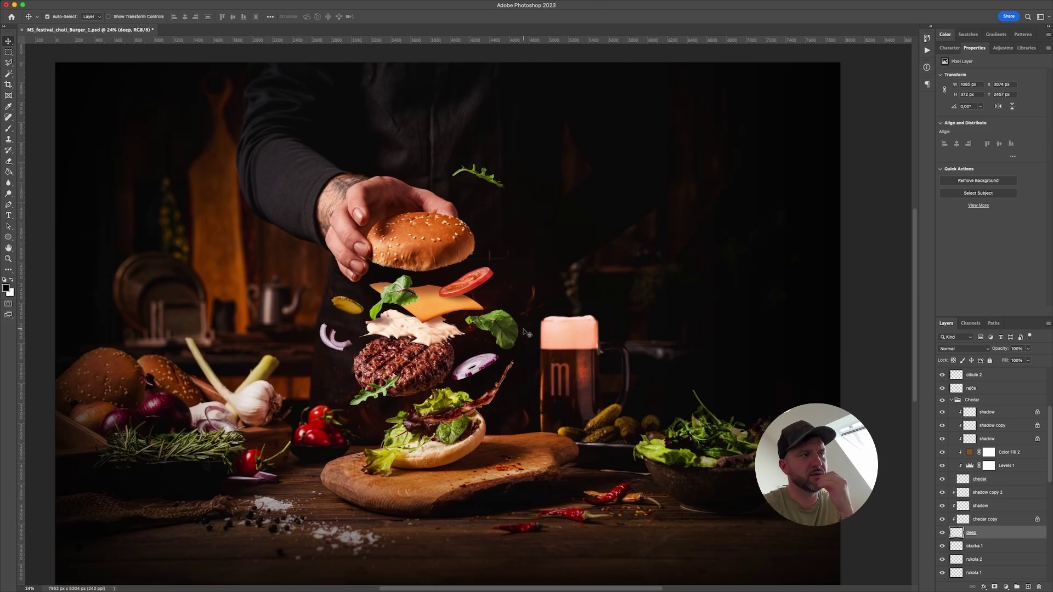
{"action": "left_click", "coordinate": [441, 316]}
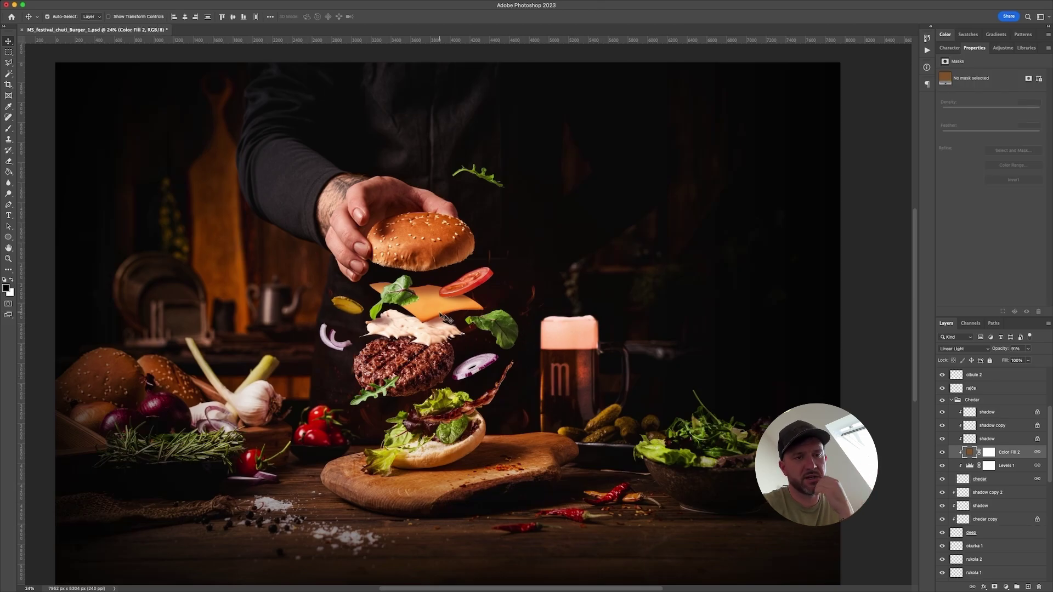
{"action": "left_click", "coordinate": [943, 439]}
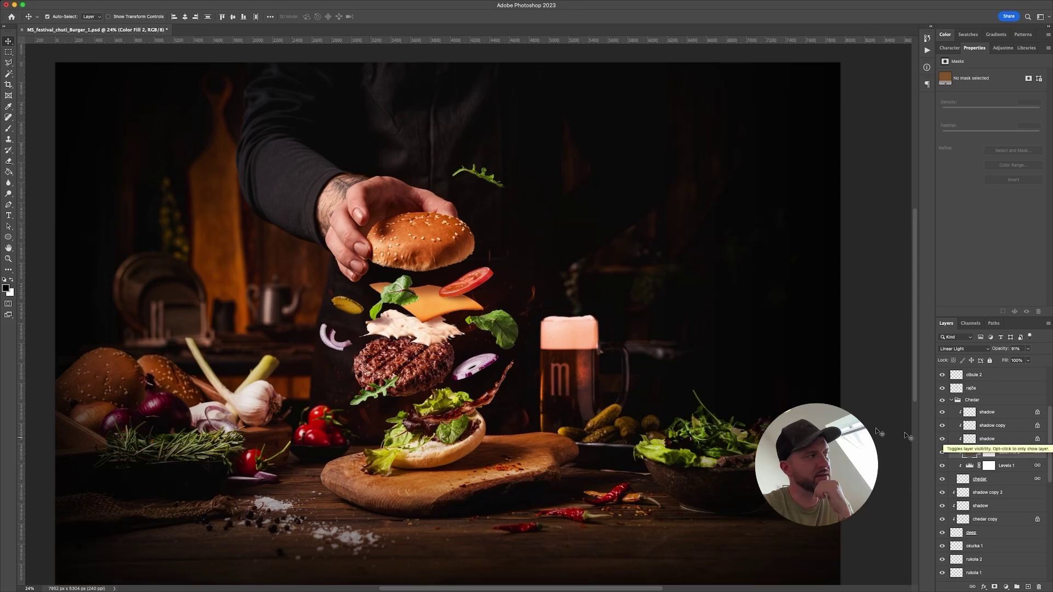
{"action": "left_click", "coordinate": [7, 194]}
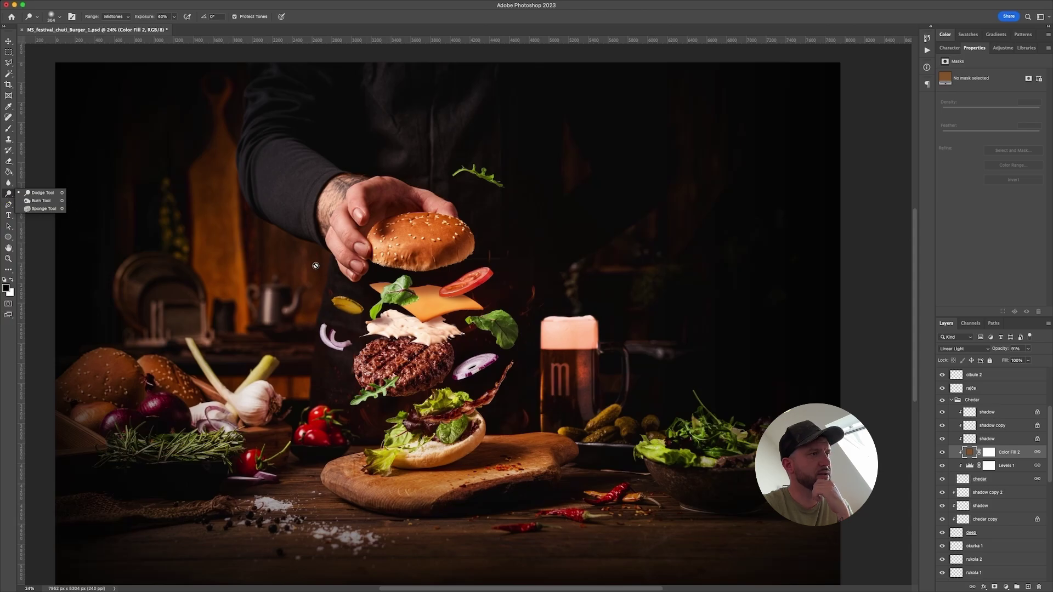
{"action": "left_click", "coordinate": [475, 317]}
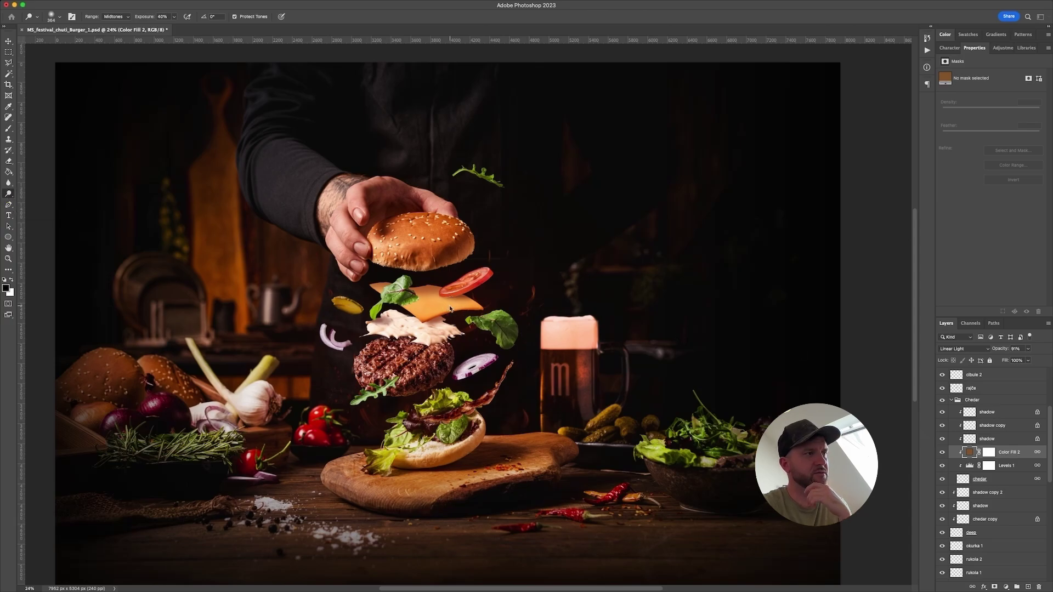
{"action": "left_click", "coordinate": [505, 208]}
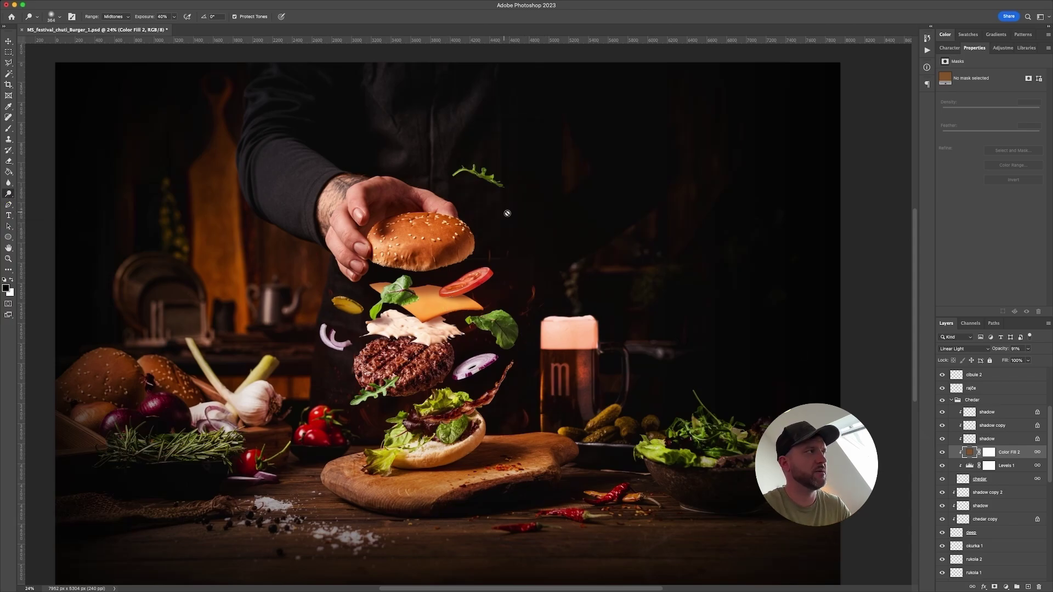
{"action": "key", "text": "v"}
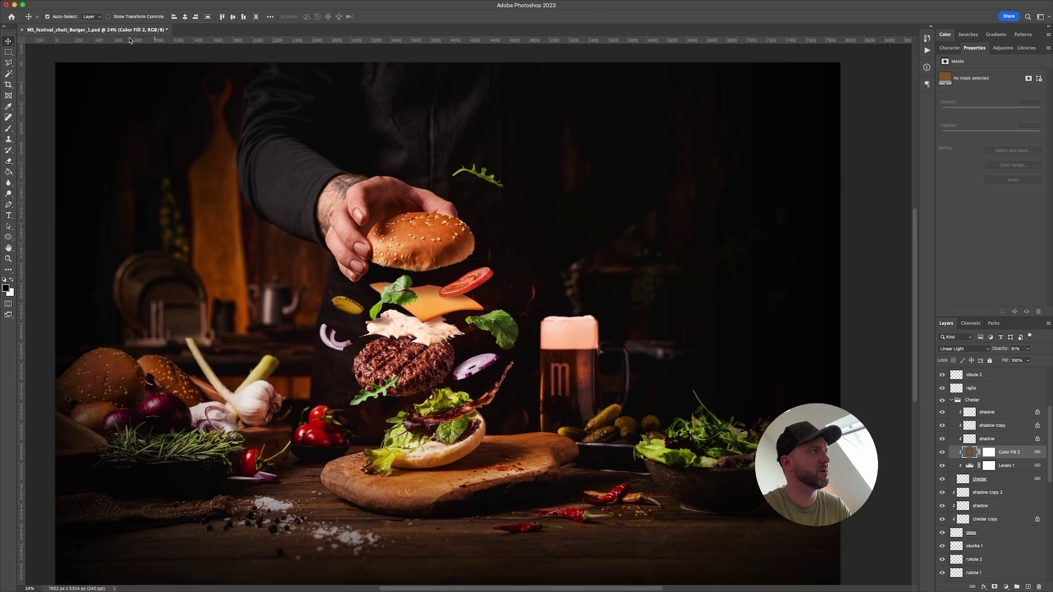
{"action": "left_click", "coordinate": [439, 308]}
{"action": "left_click", "coordinate": [439, 307]}
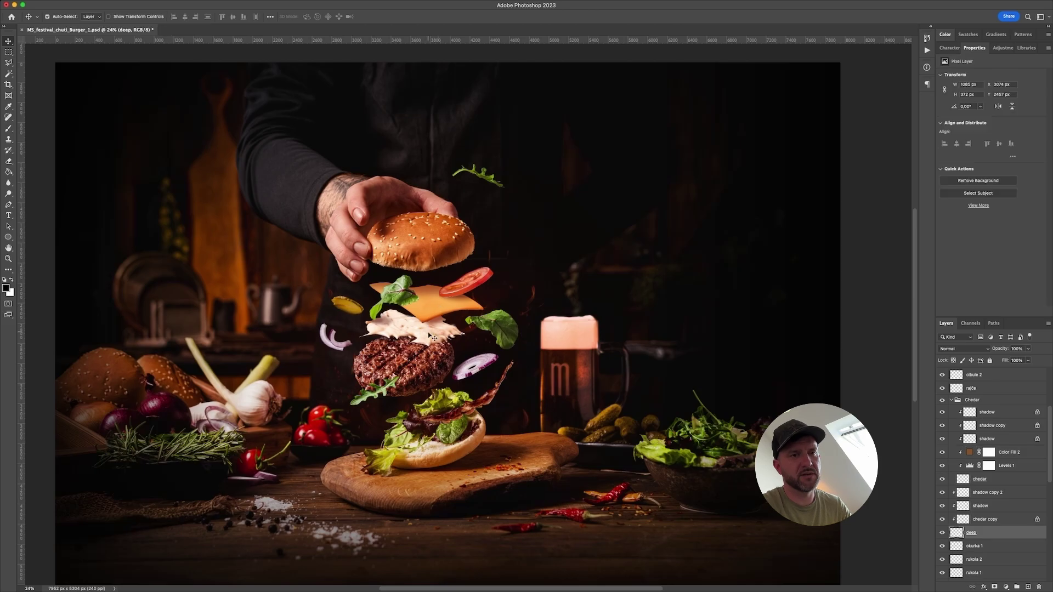
{"action": "left_click", "coordinate": [980, 478]}
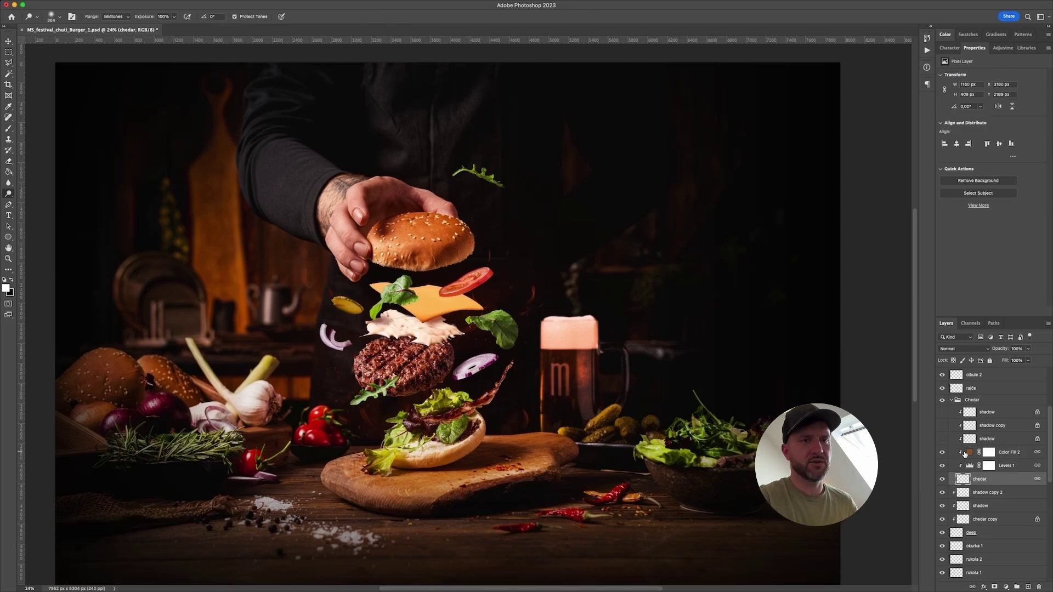
{"action": "key", "text": "o"}
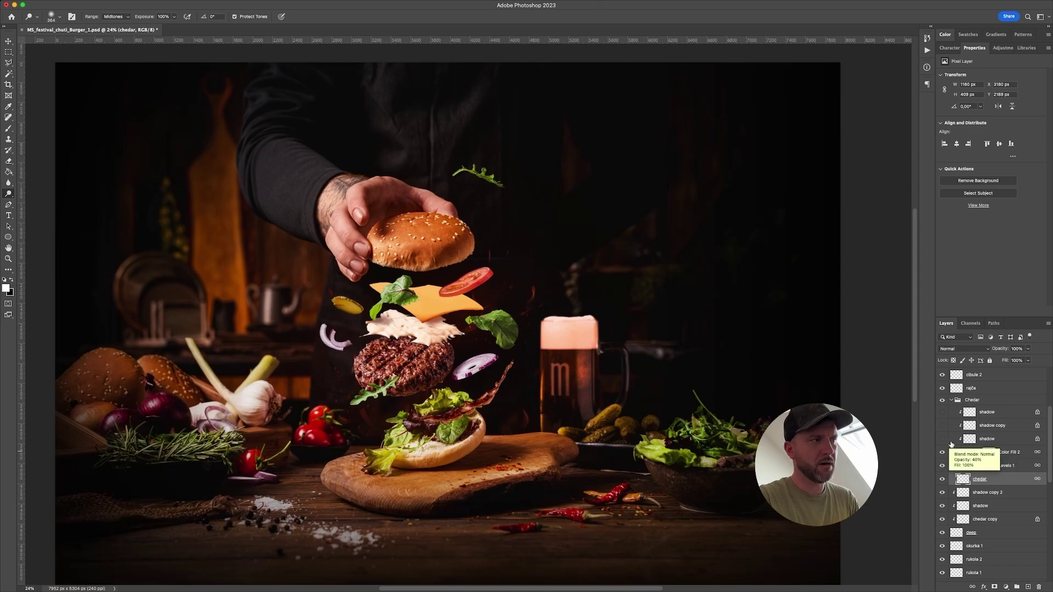
{"action": "left_click_drag", "start_coordinate": [942, 467], "coordinate": [942, 452]}
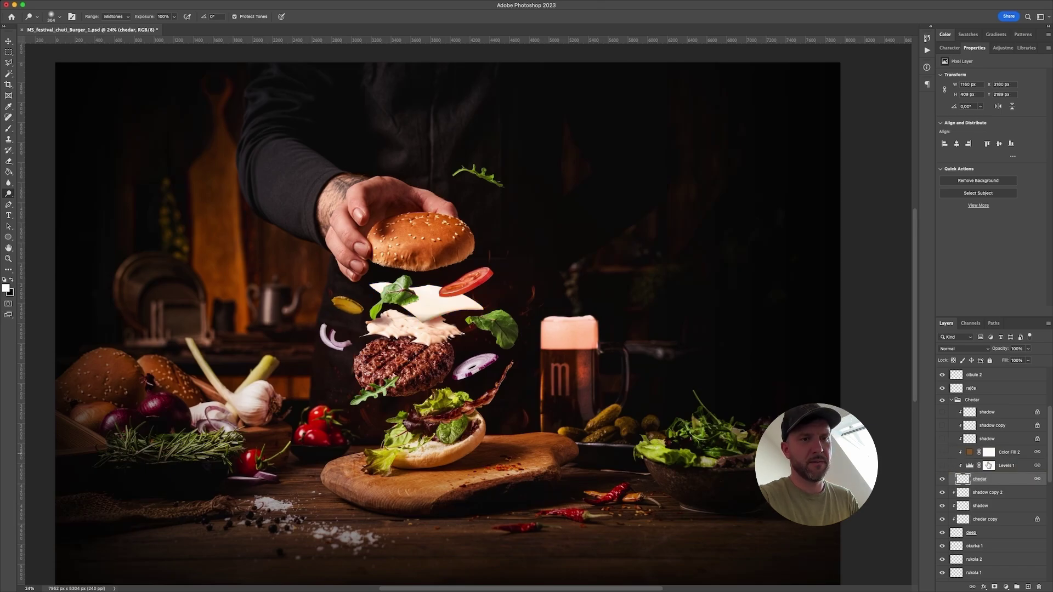
{"action": "left_click", "coordinate": [943, 481]}
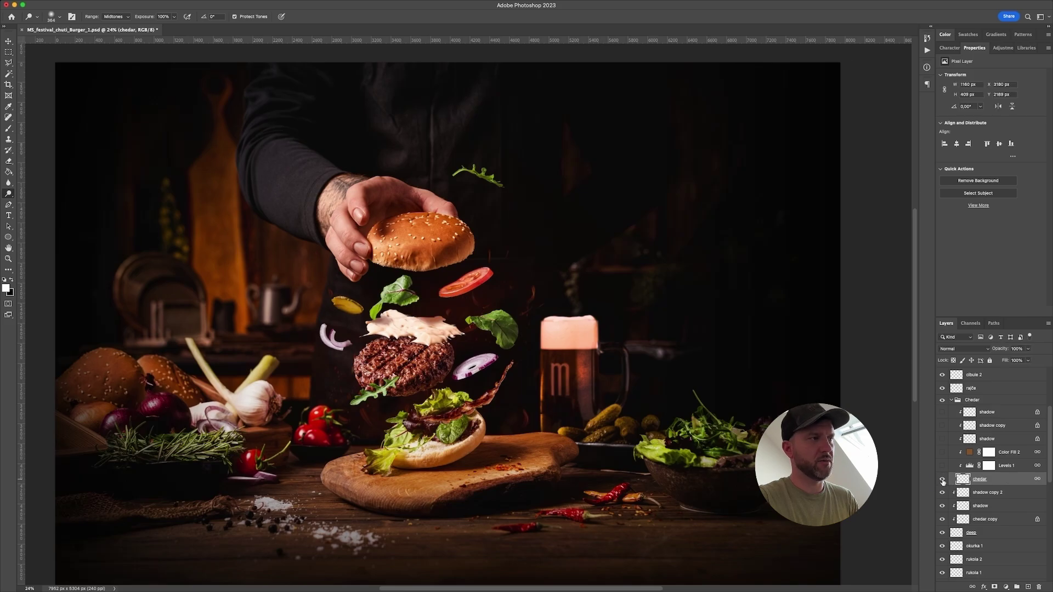
{"action": "left_click", "coordinate": [942, 480]}
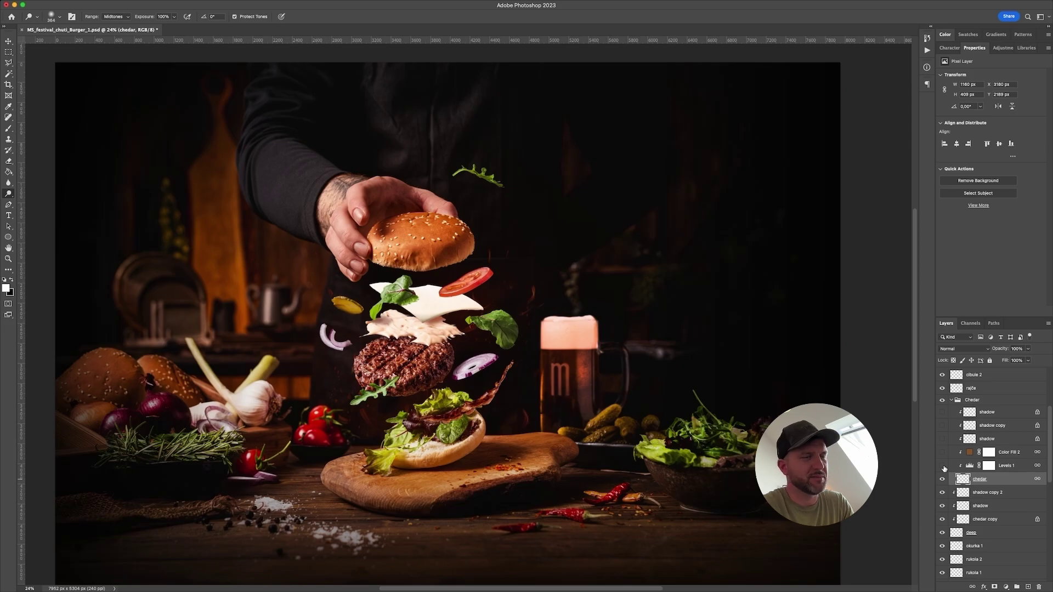
{"action": "left_click", "coordinate": [943, 466]}
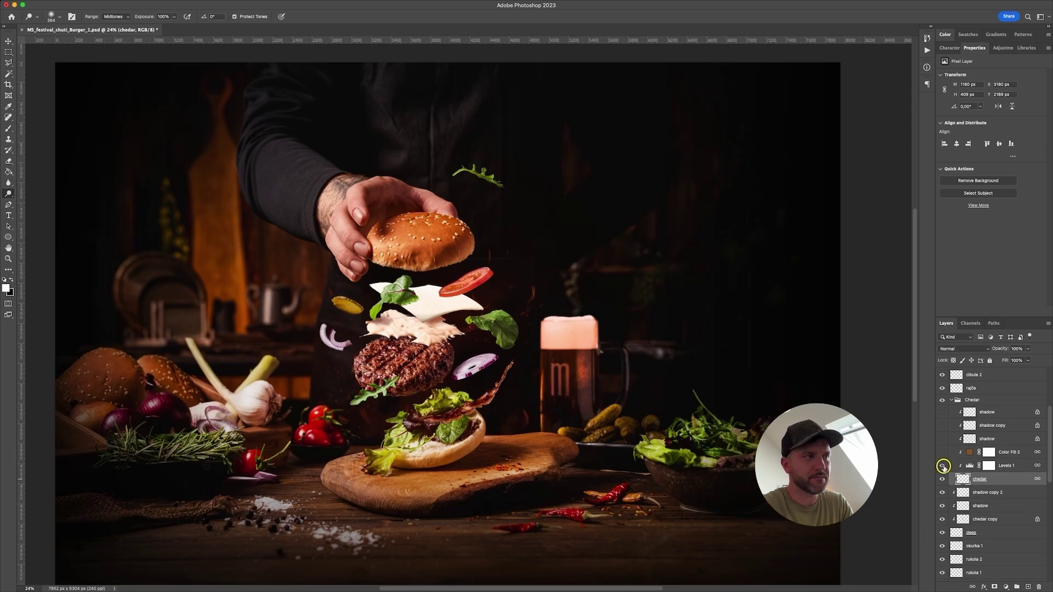
{"action": "left_click", "coordinate": [943, 453]}
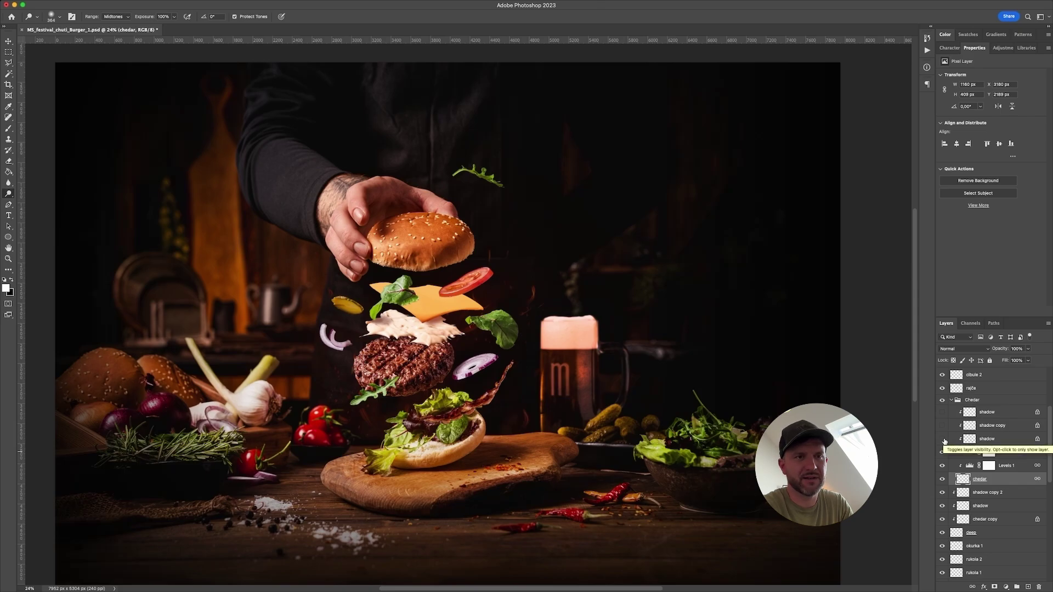
{"action": "left_click_drag", "start_coordinate": [943, 440], "coordinate": [942, 412]}
{"action": "left_click", "coordinate": [970, 453]}
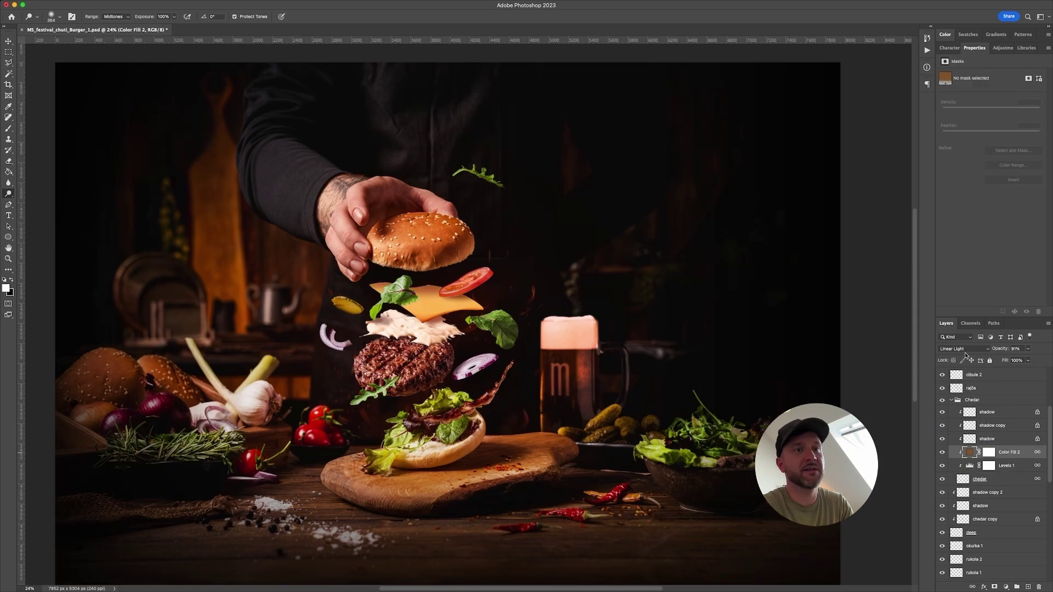
{"action": "double_click", "coordinate": [970, 453]}
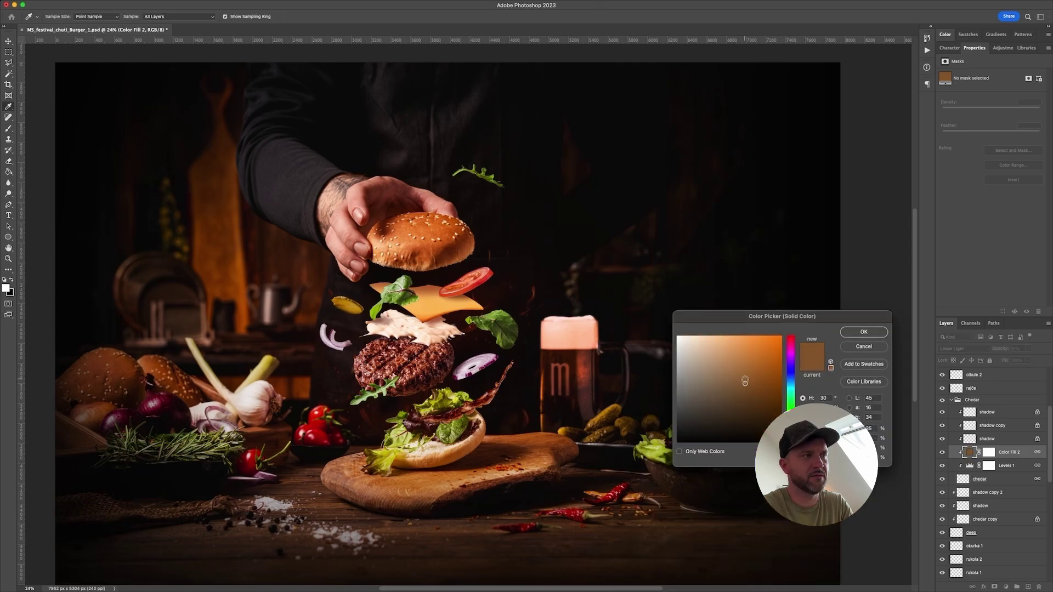
{"action": "mouse_move", "coordinate": [744, 379]}
{"action": "left_mouse_down"}
{"action": "mouse_move", "coordinate": [757, 357]}
{"action": "mouse_move", "coordinate": [766, 399]}
{"action": "mouse_move", "coordinate": [743, 372]}
{"action": "mouse_move", "coordinate": [778, 376]}
{"action": "mouse_move", "coordinate": [755, 381]}
{"action": "mouse_move", "coordinate": [762, 370]}
{"action": "left_mouse_up"}
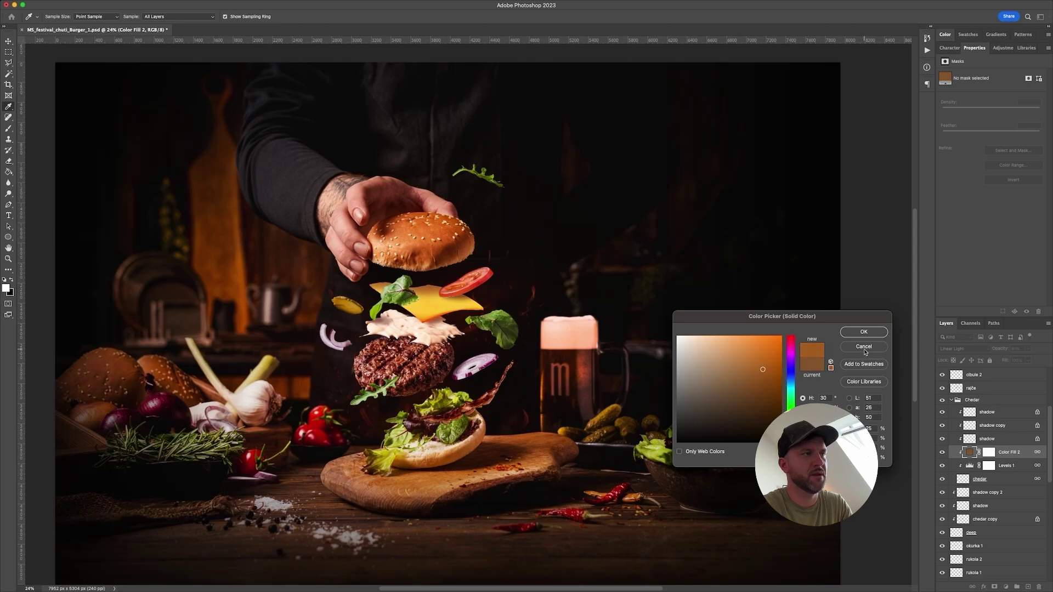
{"action": "left_click", "coordinate": [864, 346]}
{"action": "key", "text": "o"}
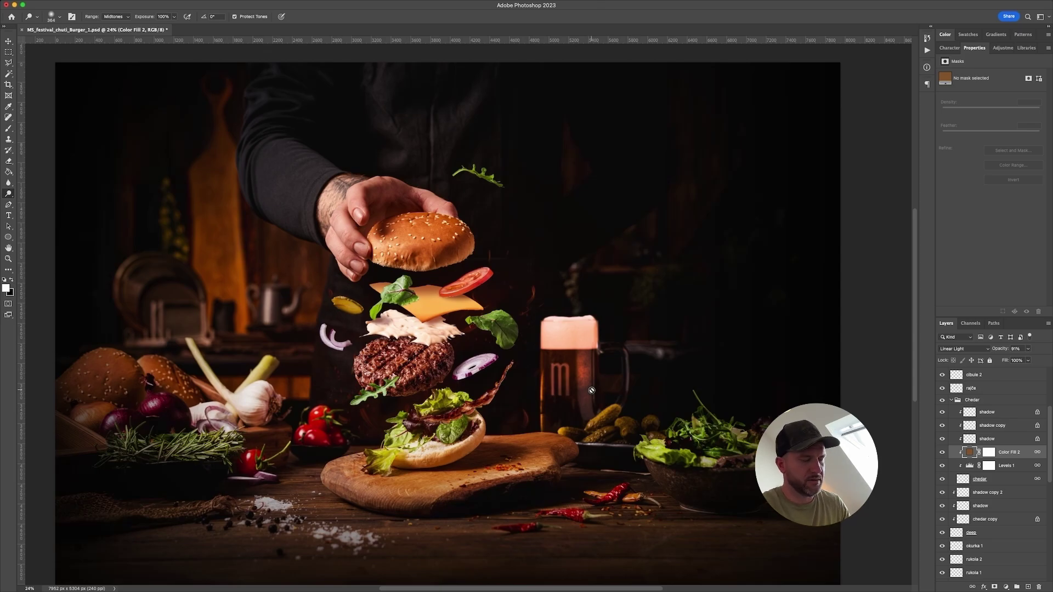
{"action": "key", "text": "v"}
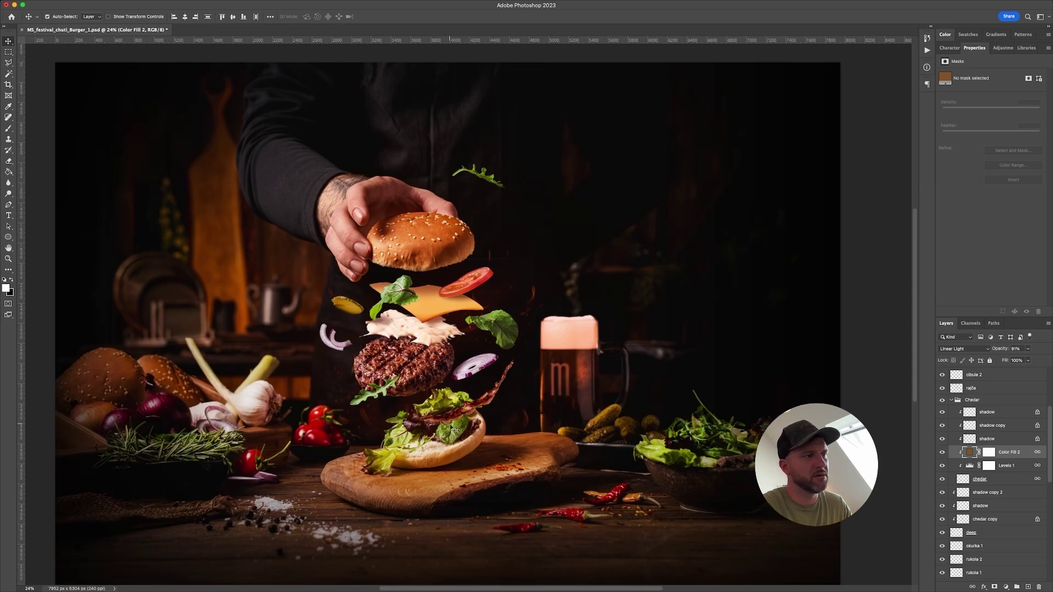
{"action": "left_click", "coordinate": [438, 325]}
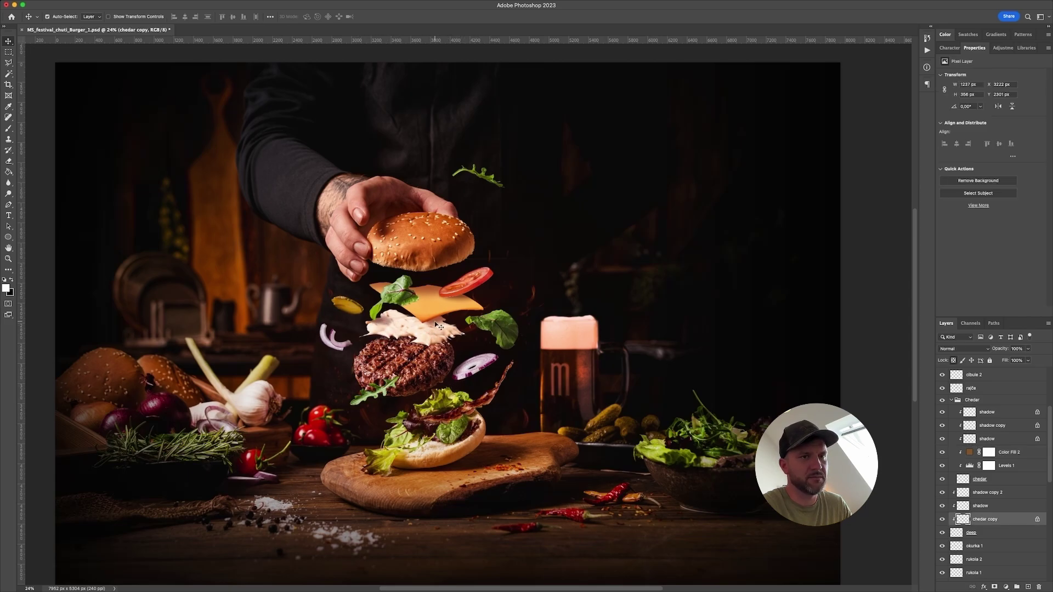
{"action": "left_click", "coordinate": [943, 520]}
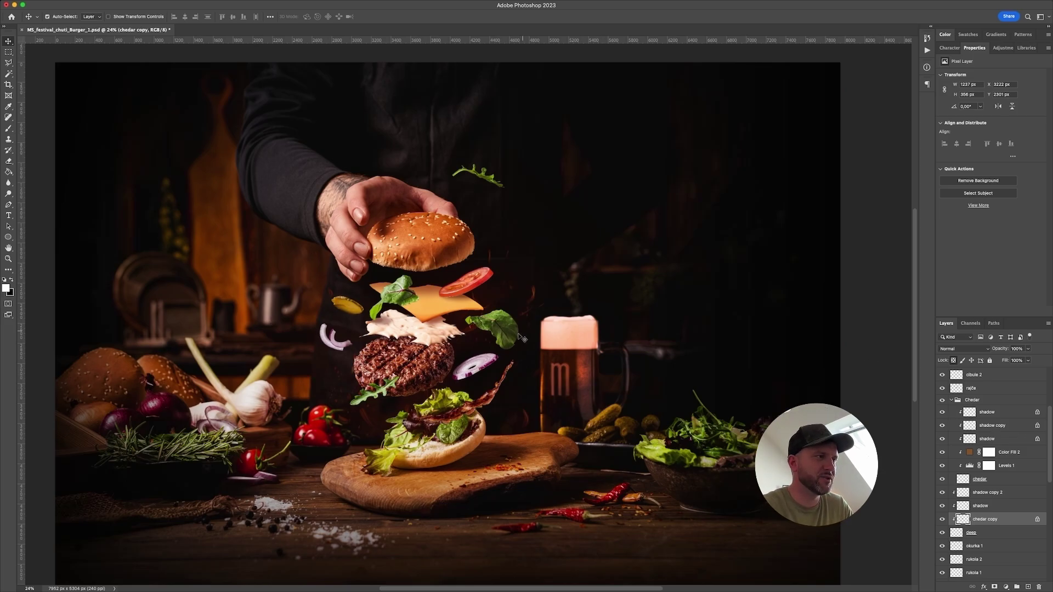
{"action": "left_click", "coordinate": [432, 339]}
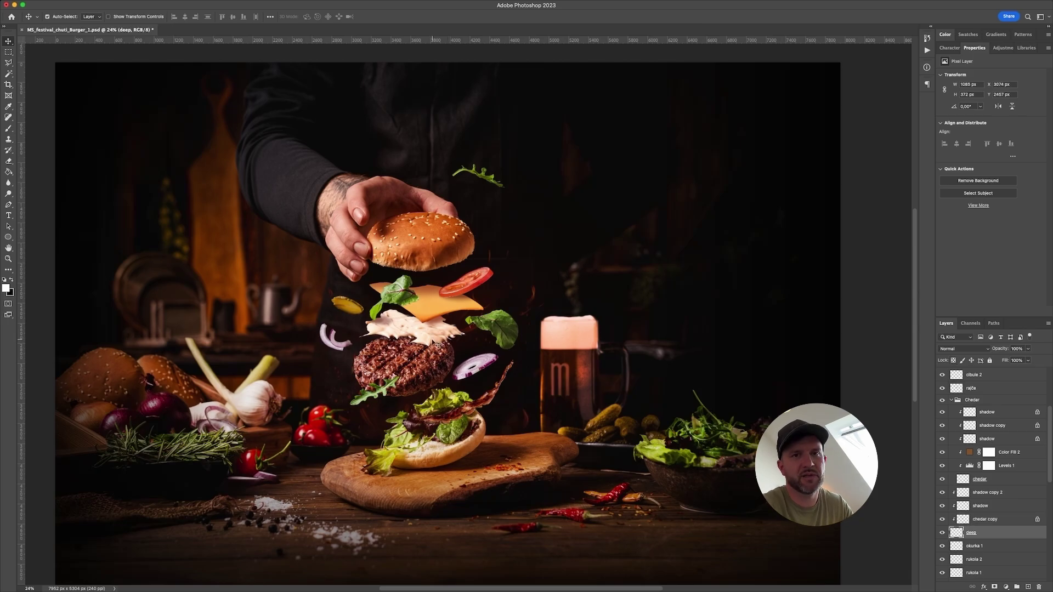